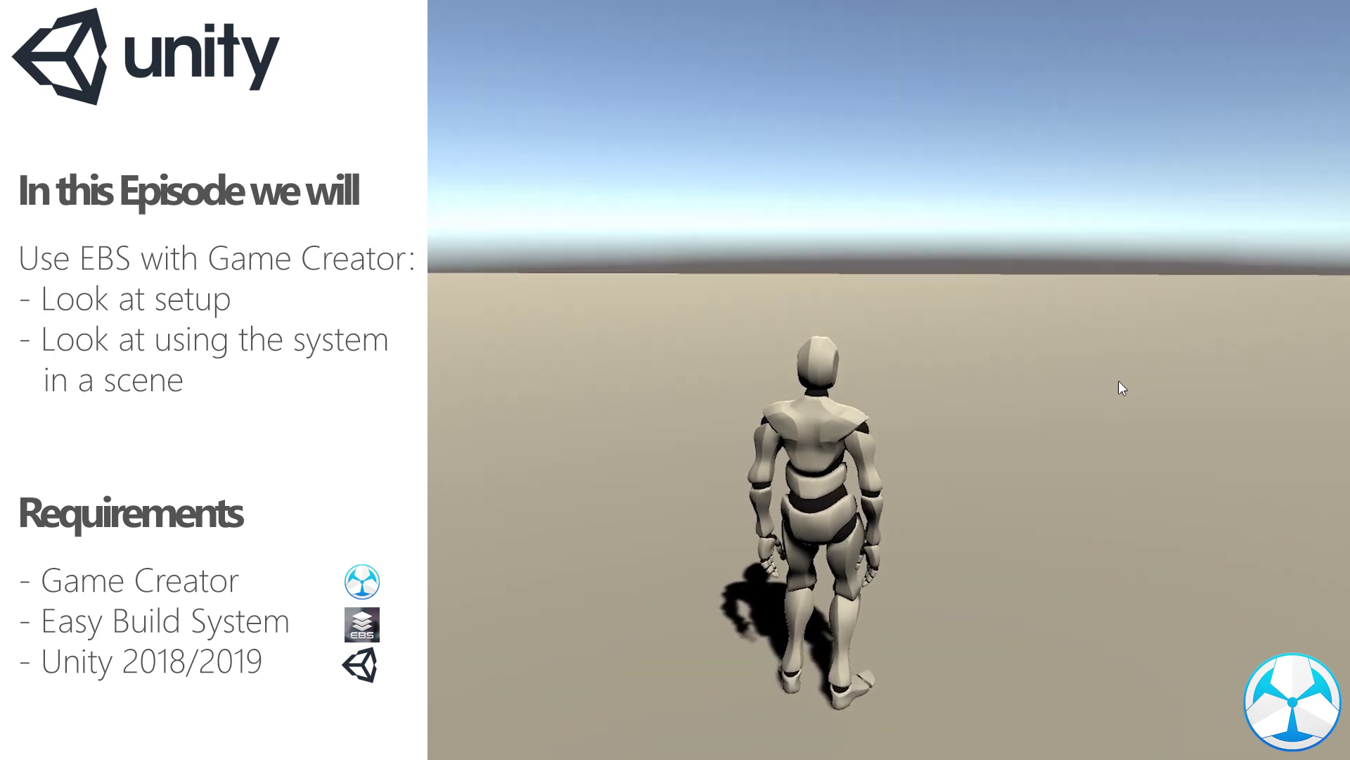
key(e)
click(1117, 387)
click(1214, 385)
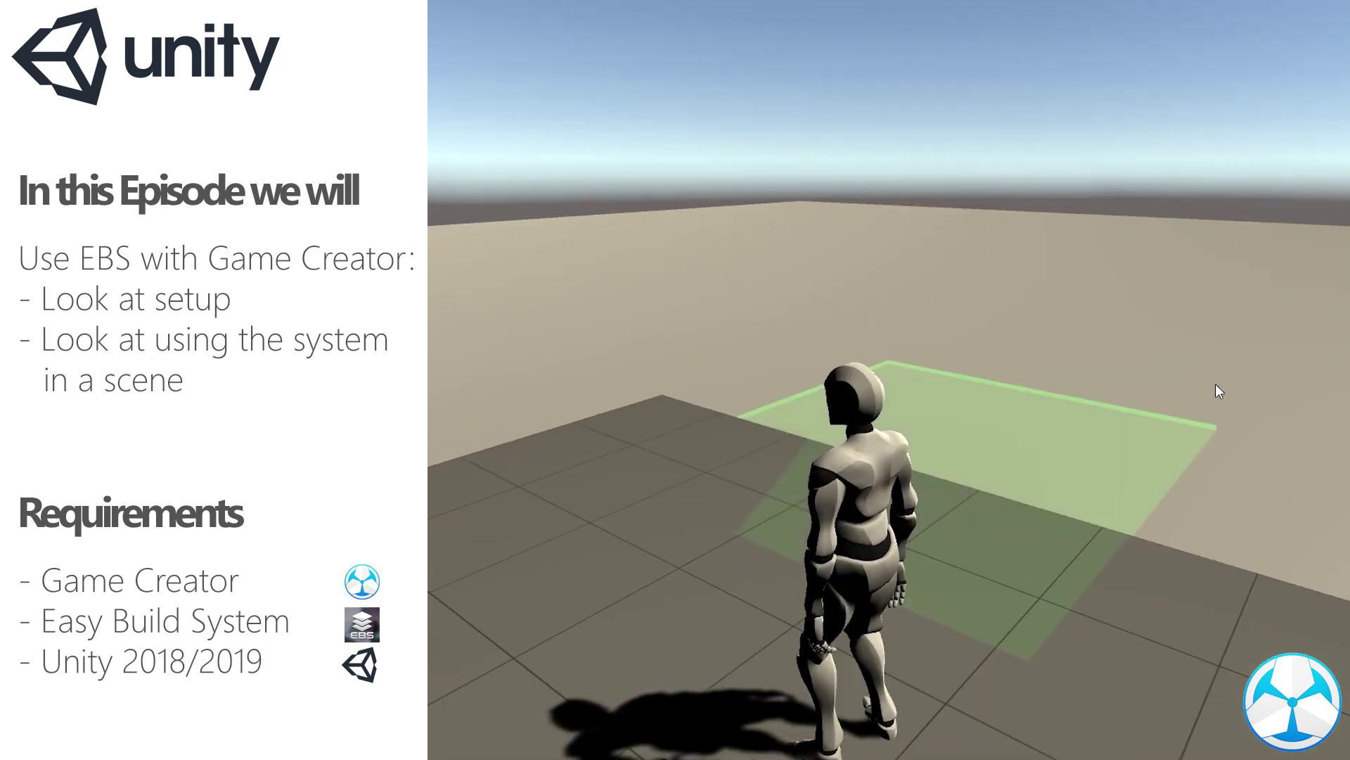
key(w)
click(1214, 382)
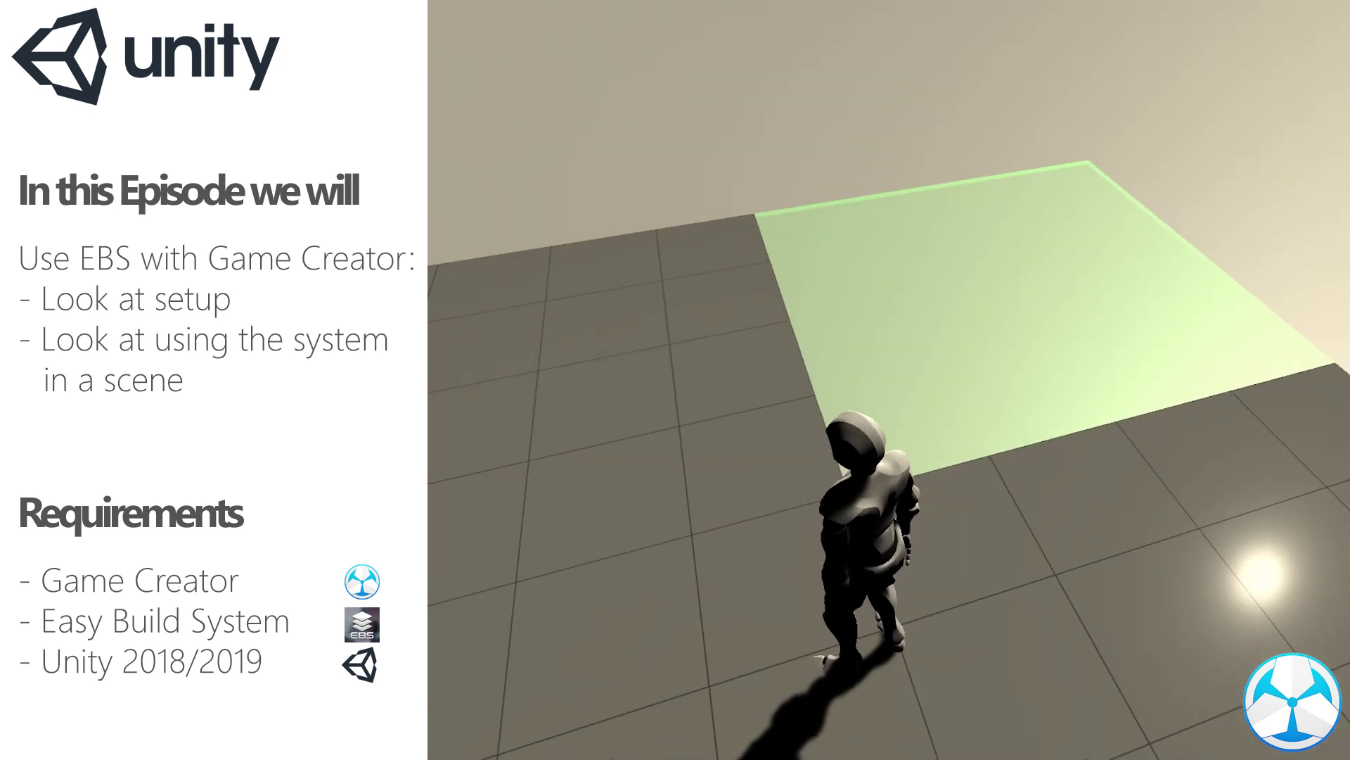
click(1214, 382)
key(w)
click(1128, 399)
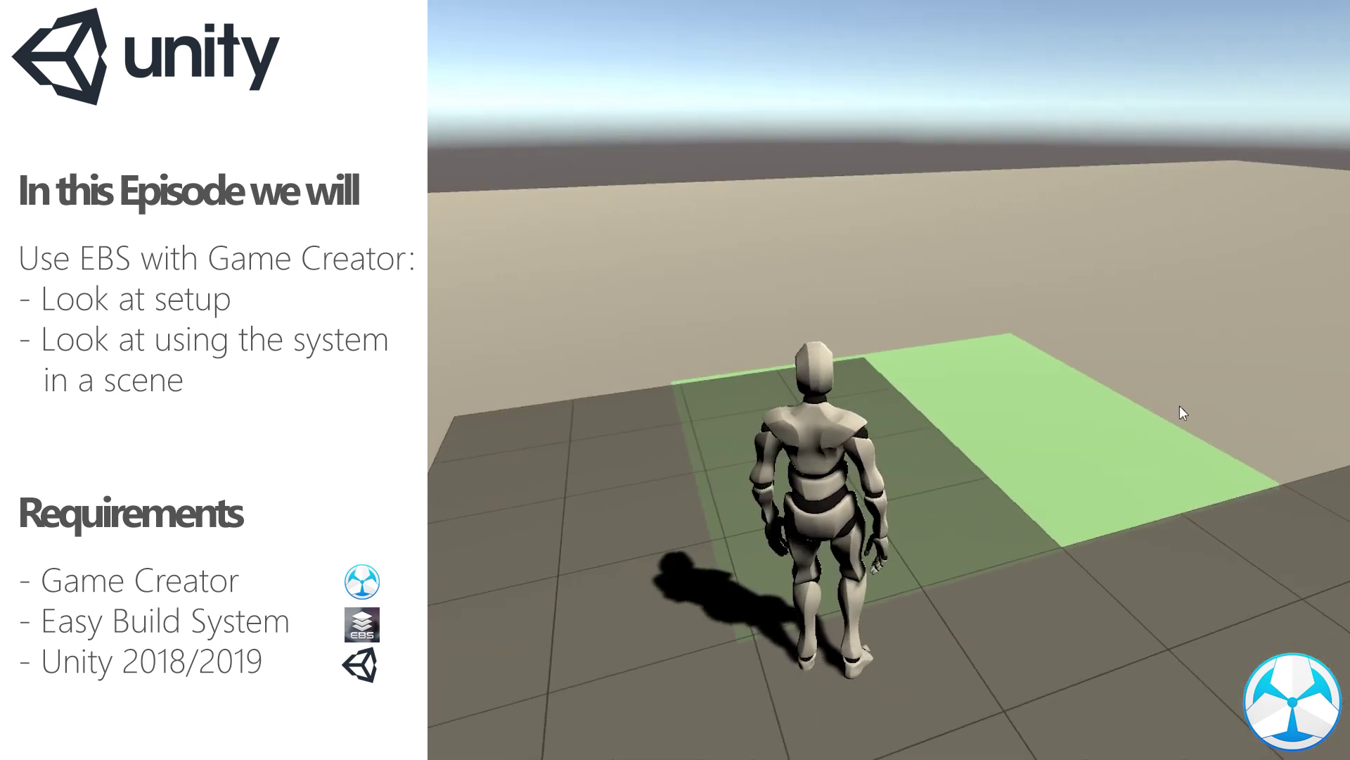
key(w)
click(1205, 399)
key(w)
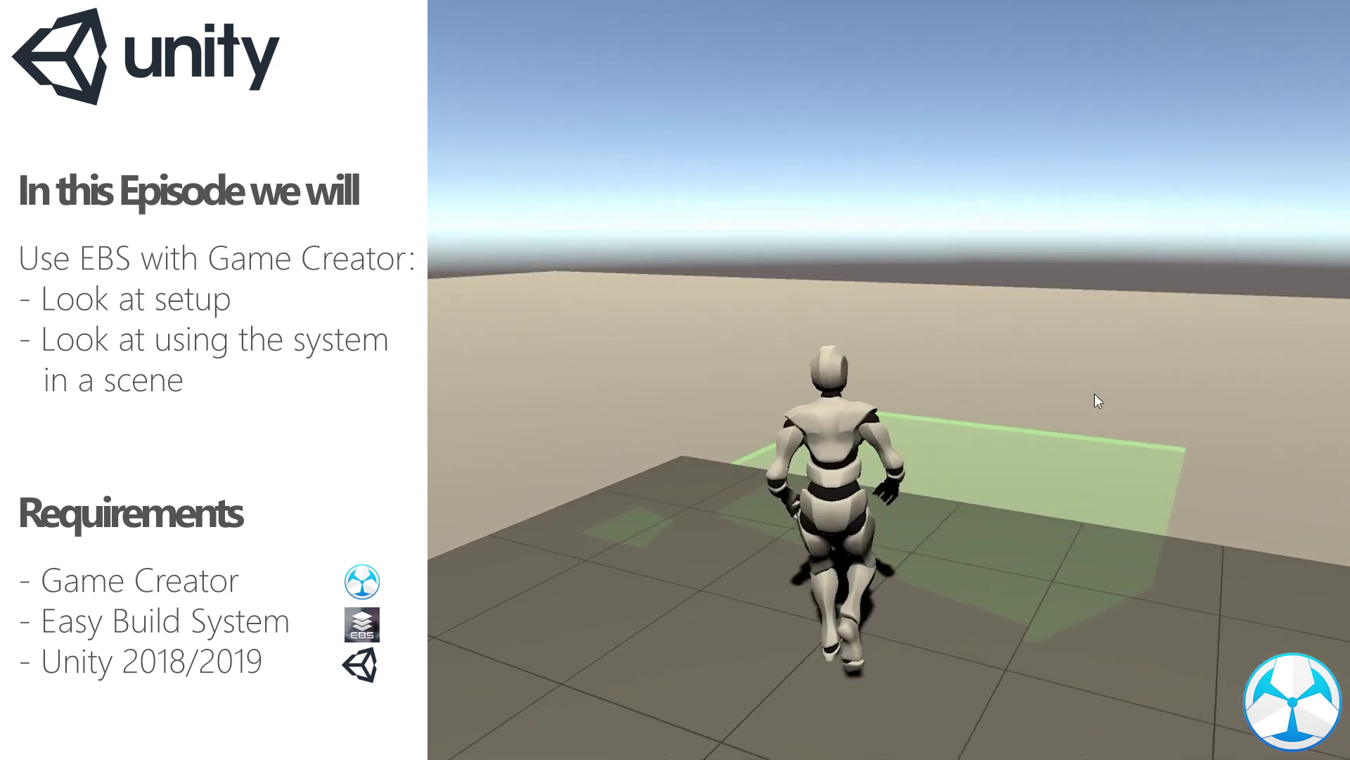
click(1088, 393)
key(w)
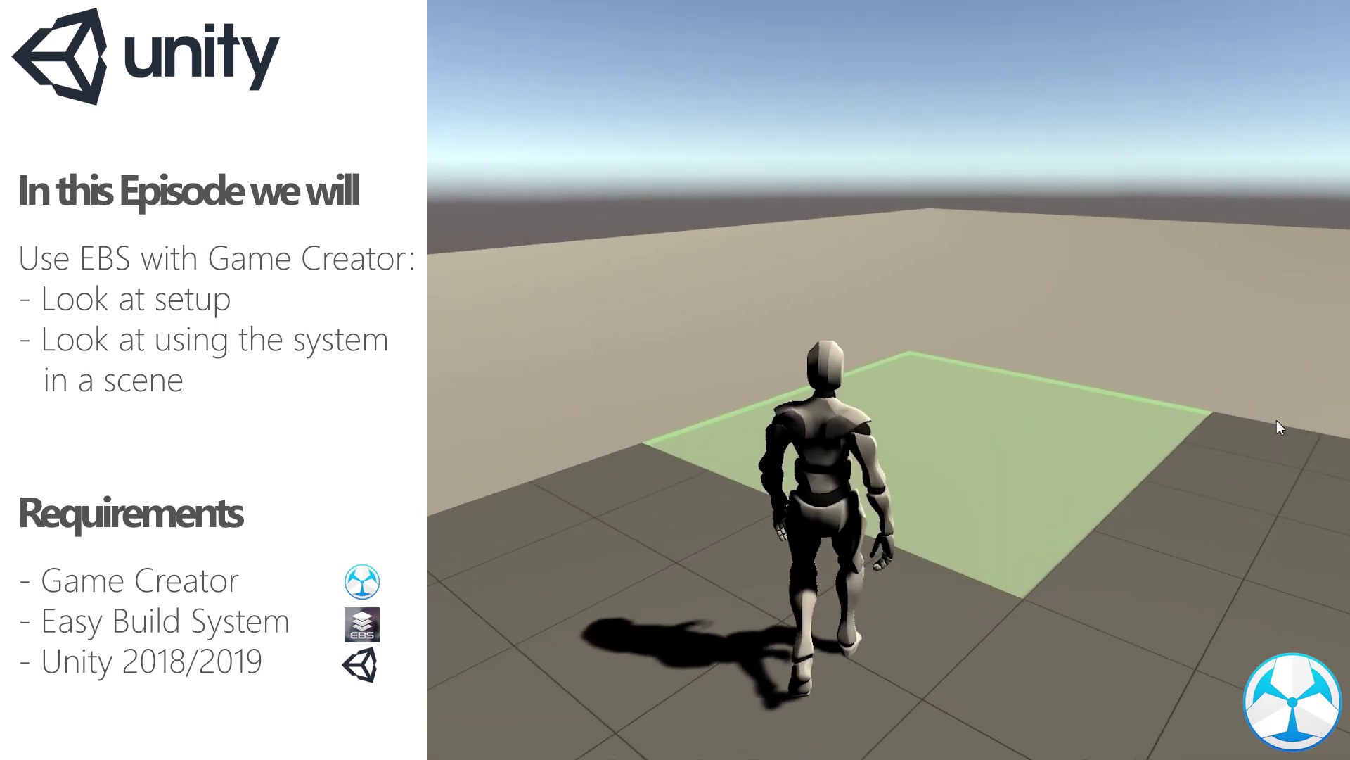
click(1277, 420)
right_click(1298, 419)
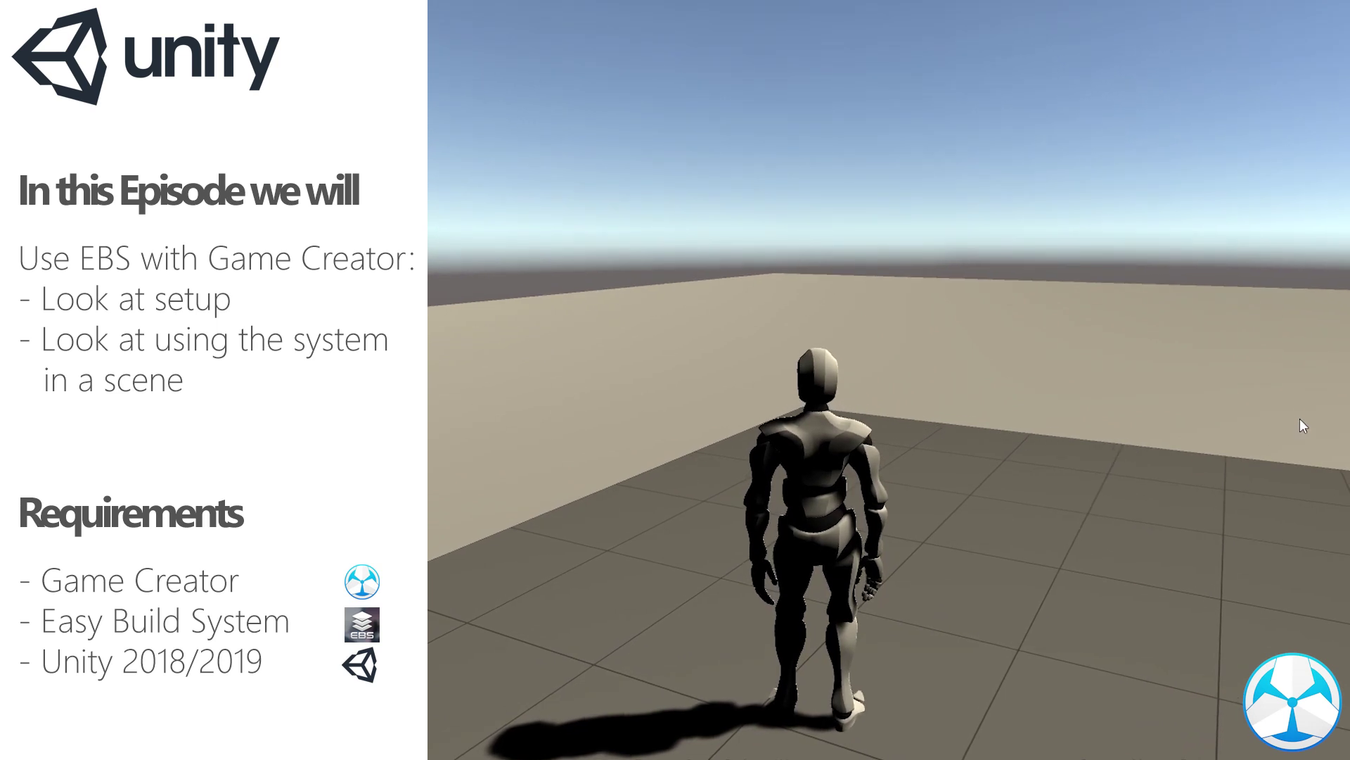
key(2)
key(w)
click(1301, 427)
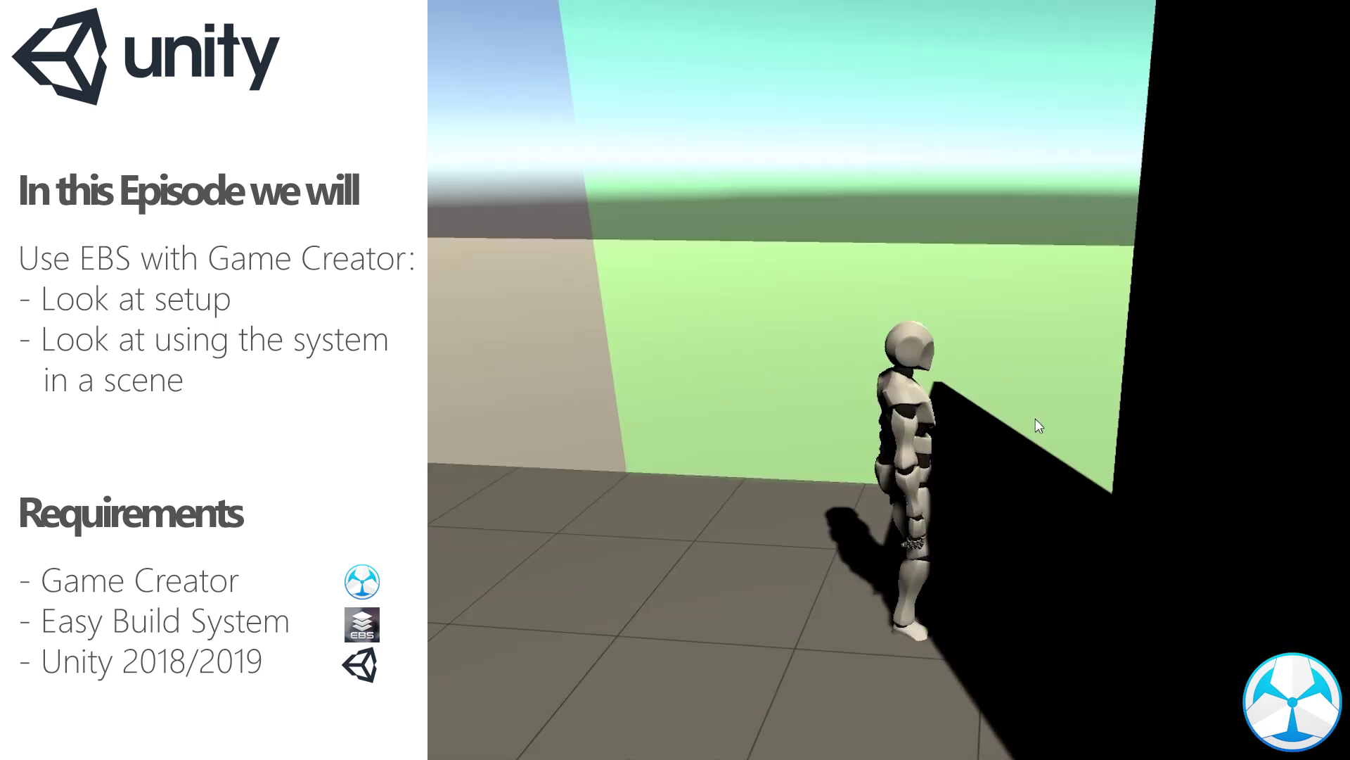
key(w)
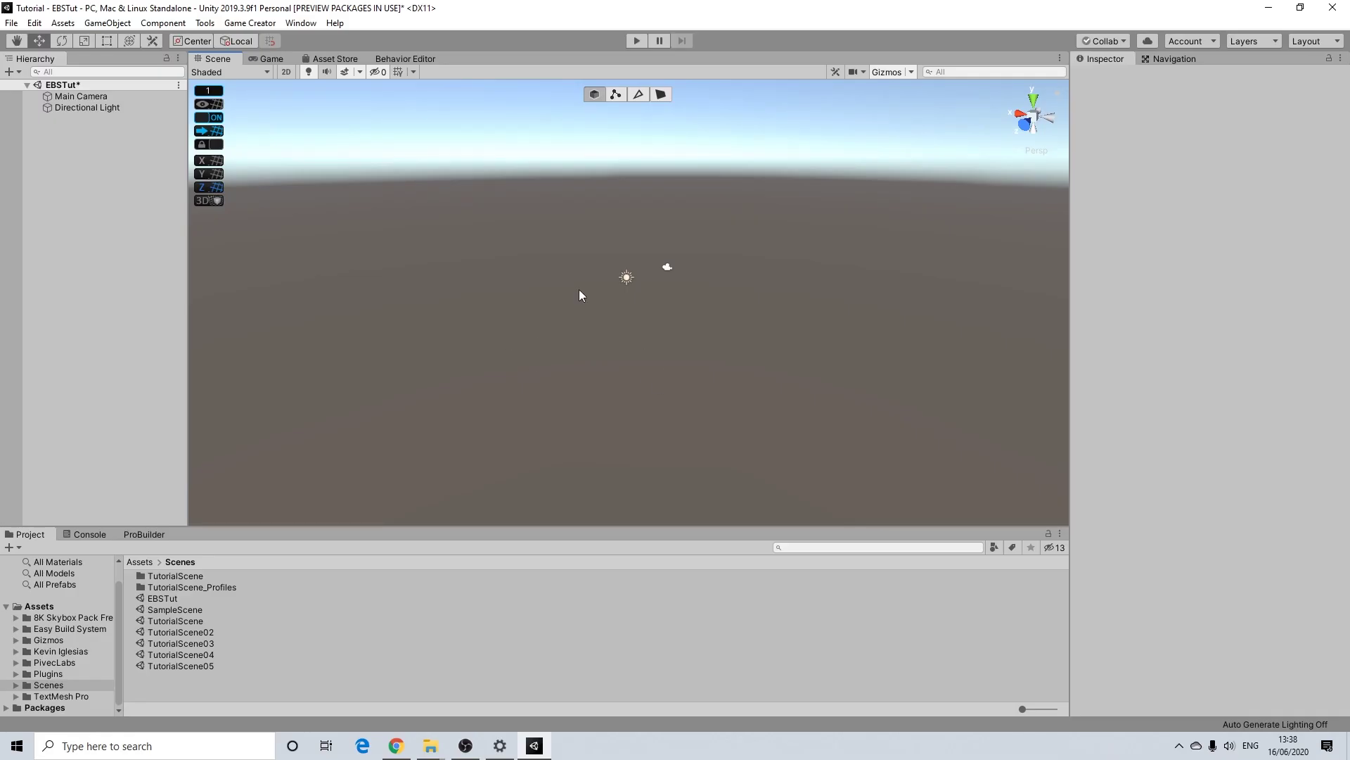
- Add a 3D plane to the scene and set its X and Z scale to 6
right_click(85, 141)
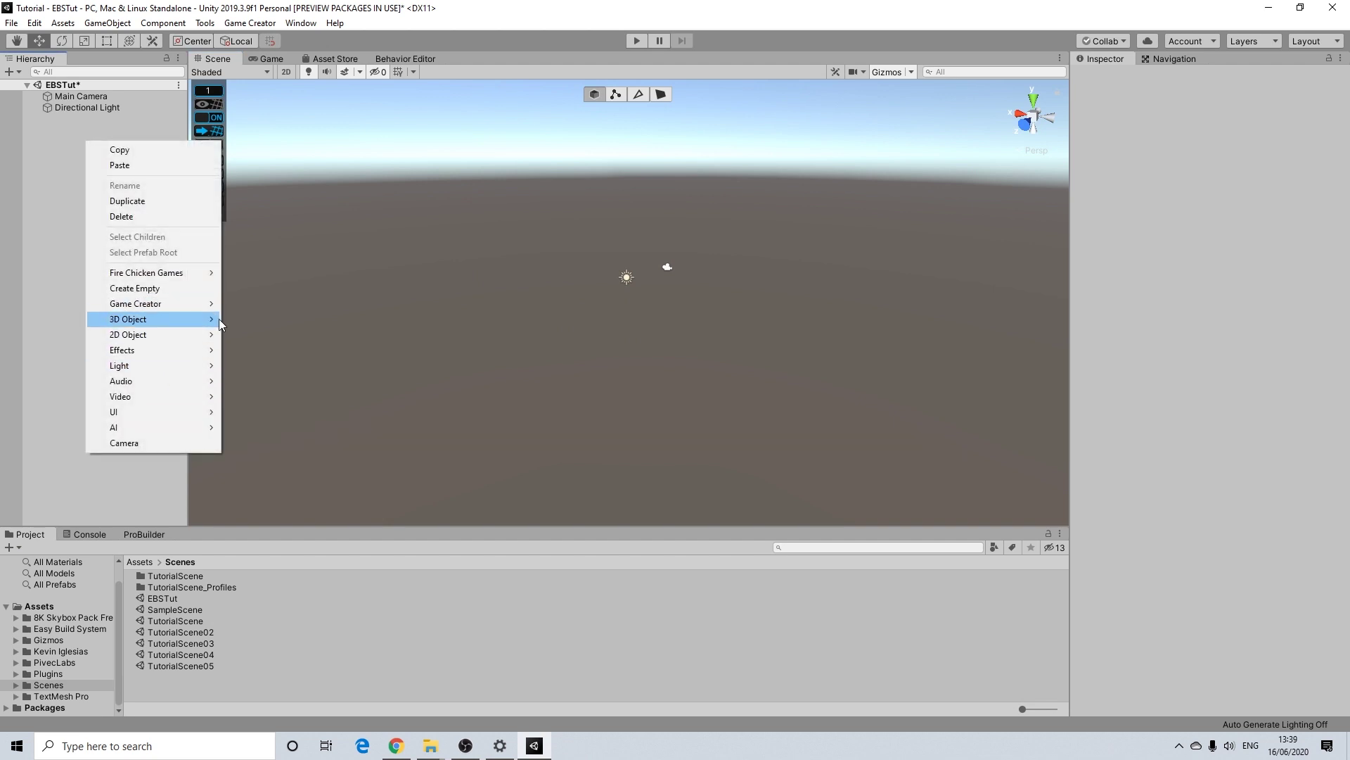
mouse_move(218, 319)
click(254, 381)
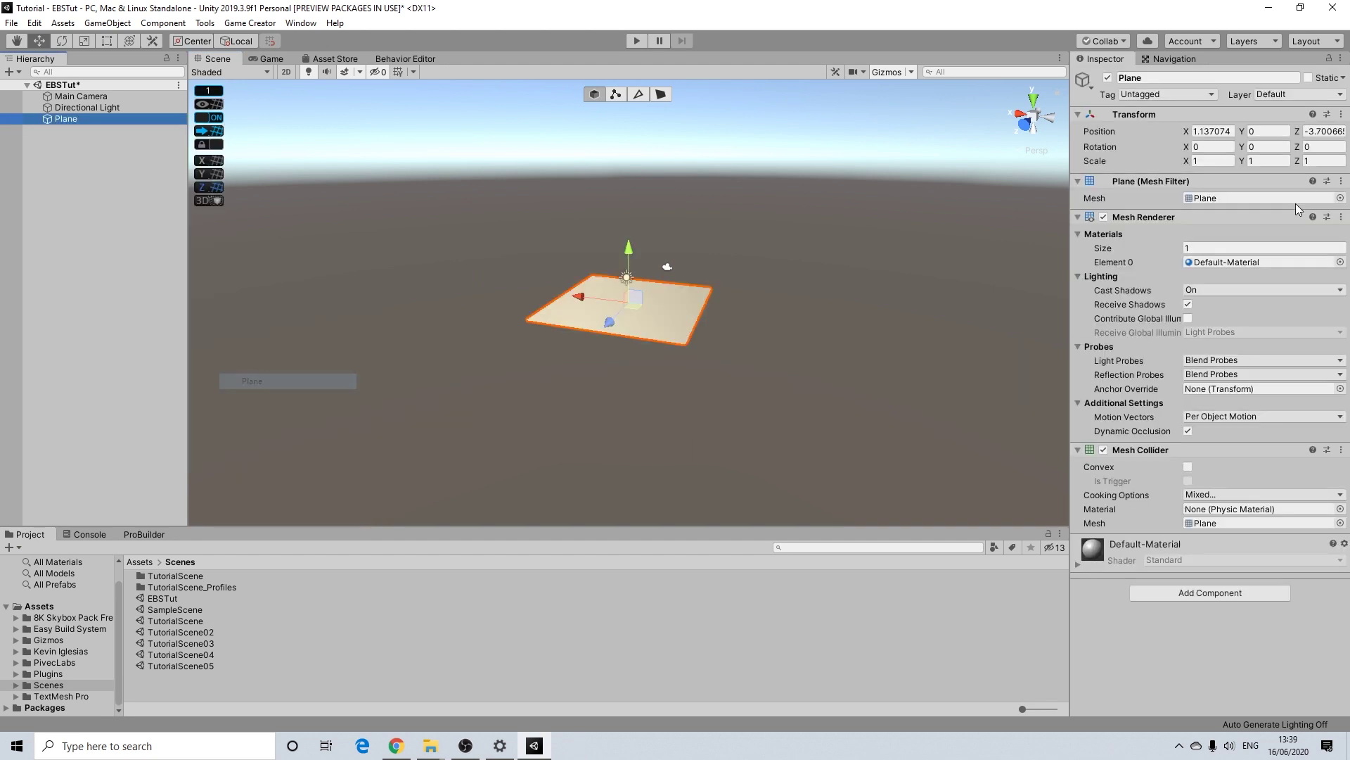
click(1221, 161)
text(6)
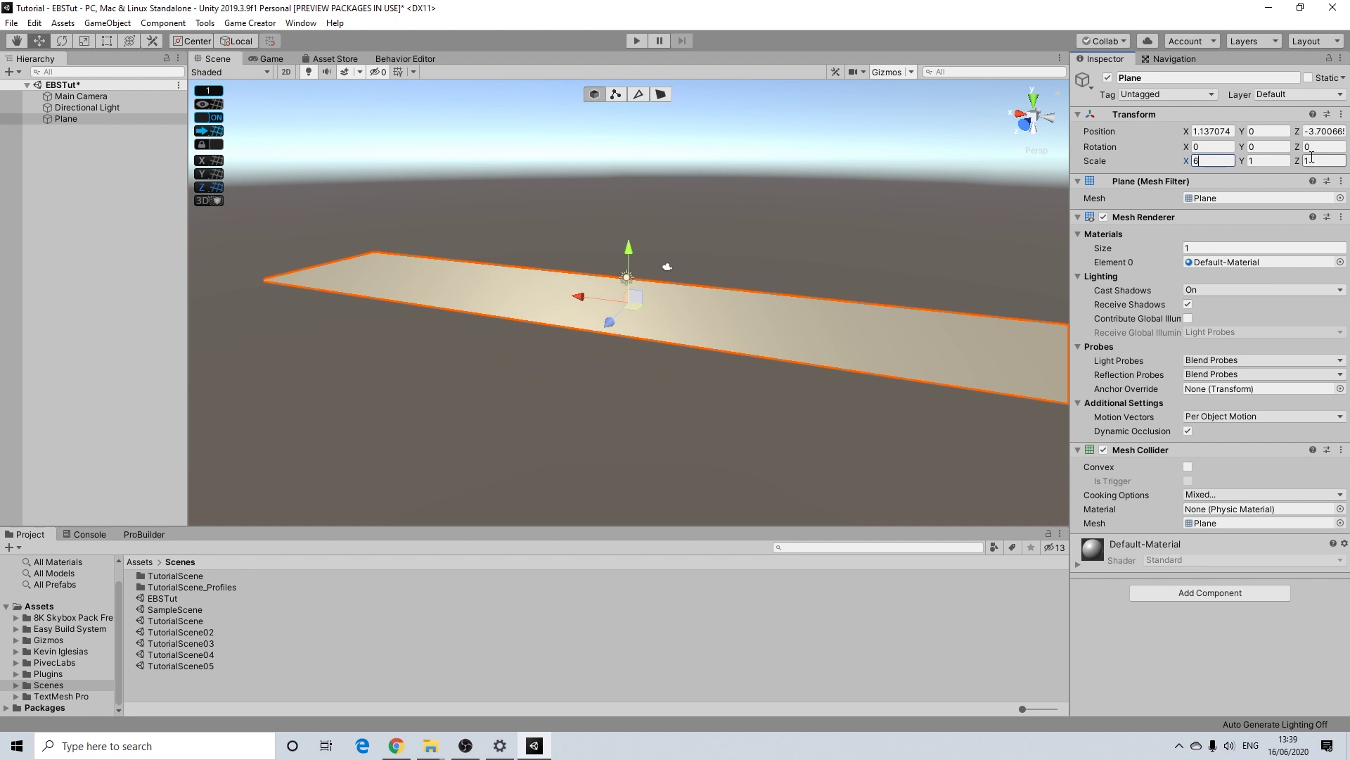
click(1312, 159)
text(6)
- Set the plane's X and Z position to 0
click(1227, 134)
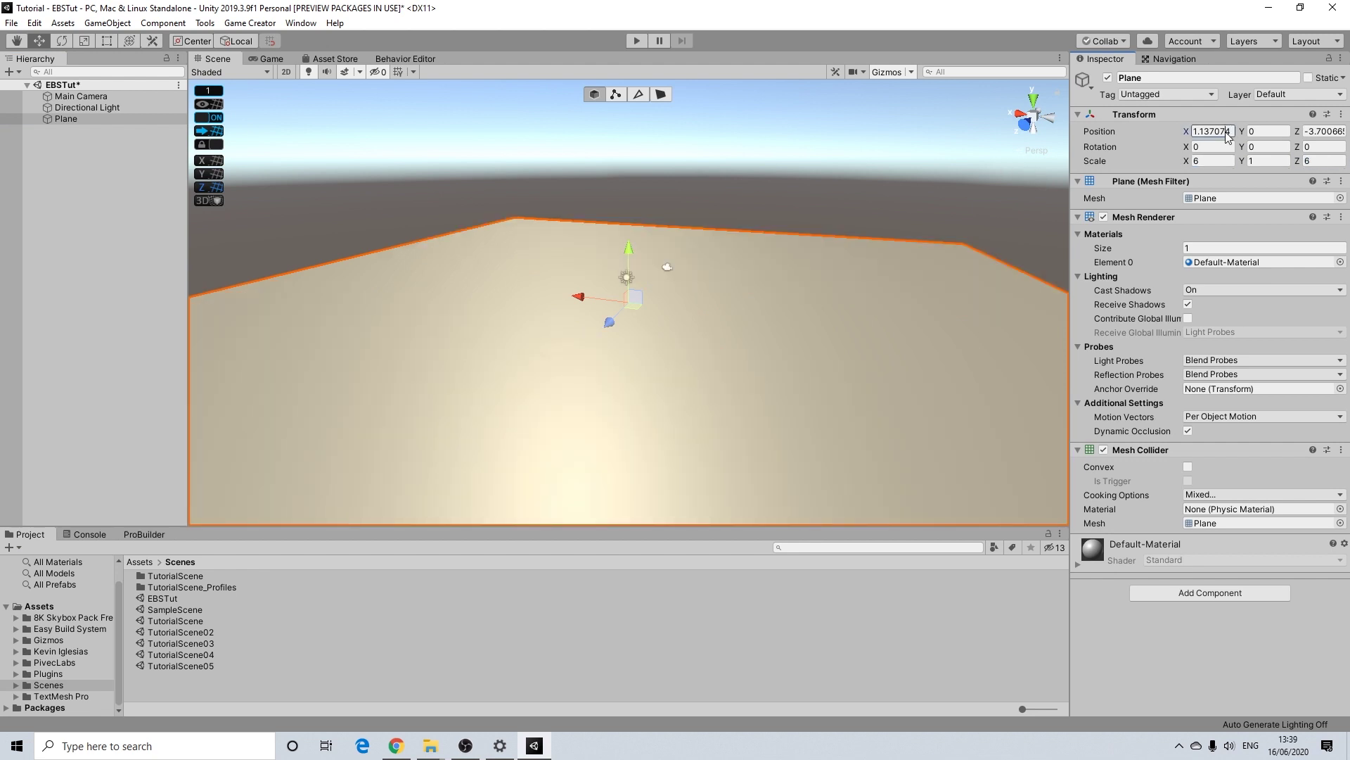
text(0)
click(1323, 130)
text(0)
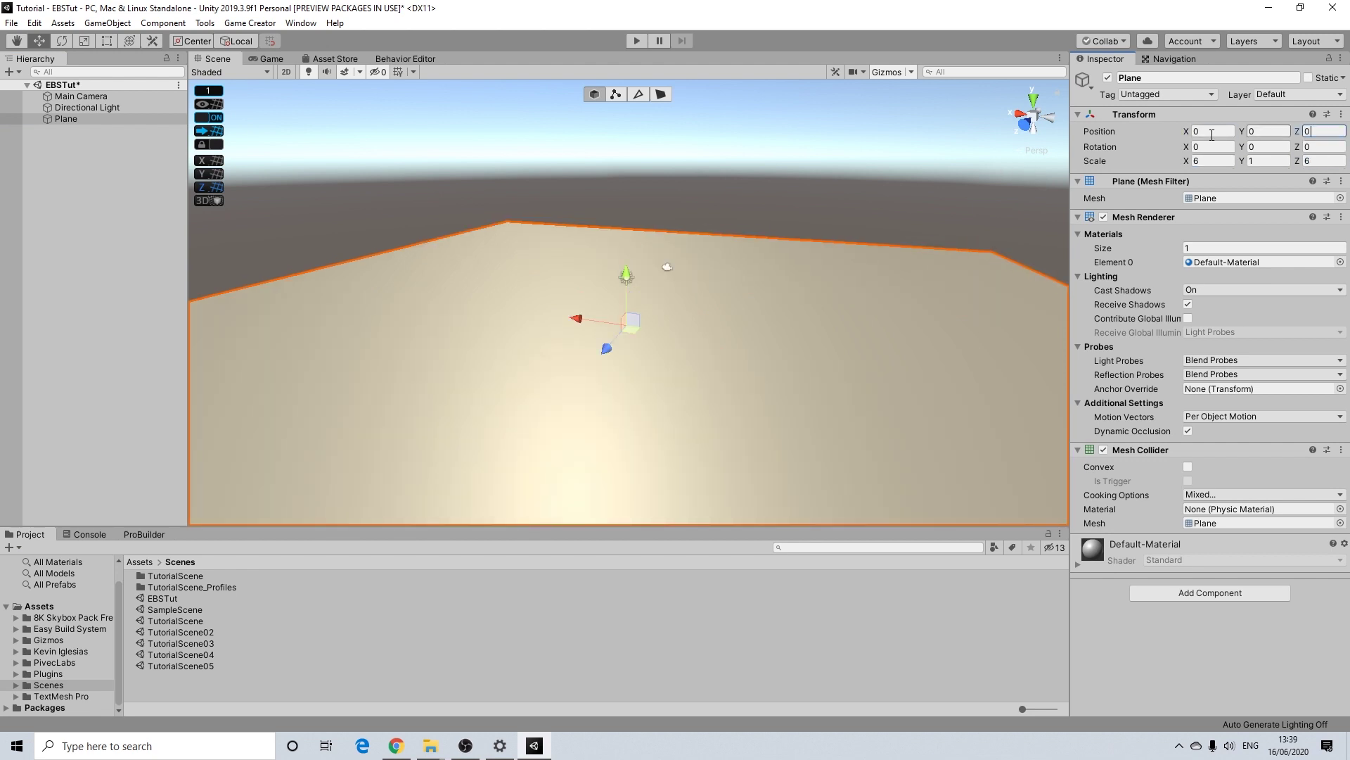
click(107, 183)
- Add a Game Creator player character to the scene
right_click(70, 163)
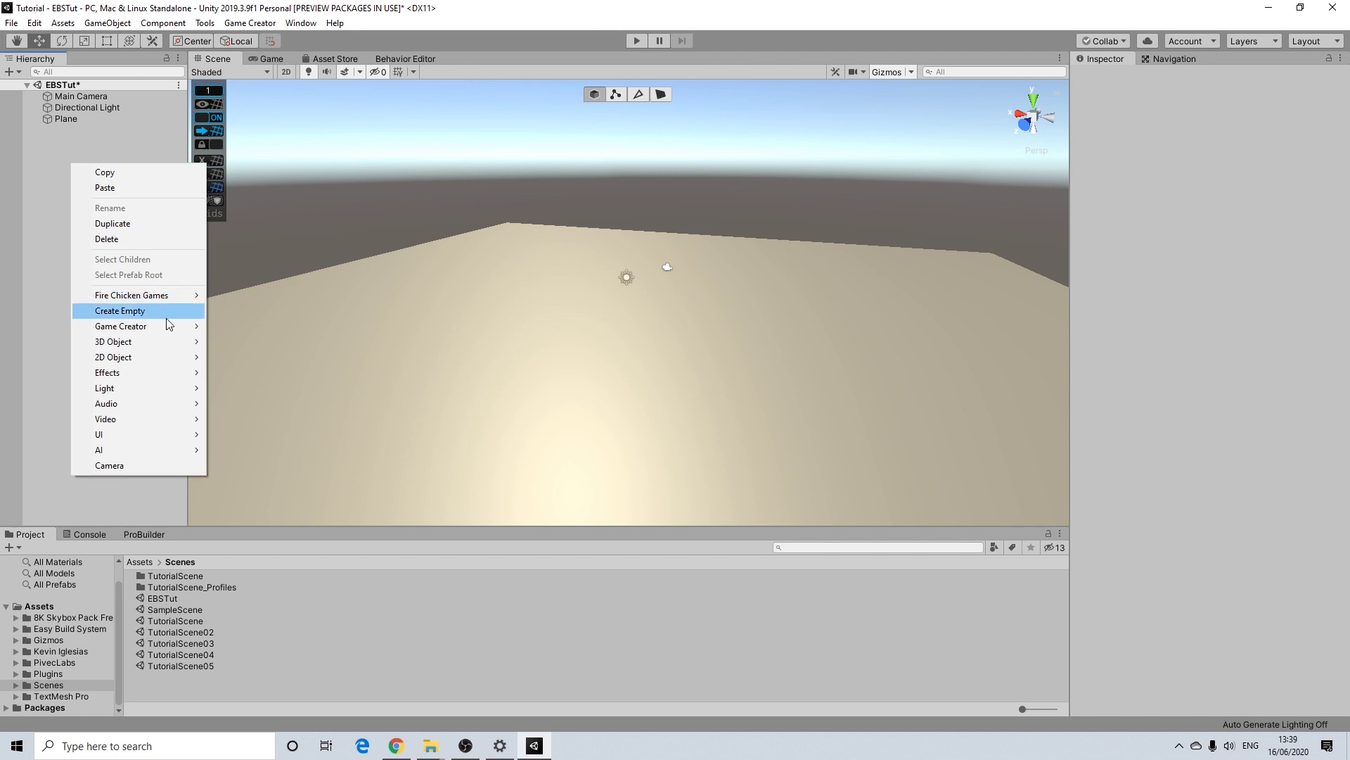
mouse_move(169, 326)
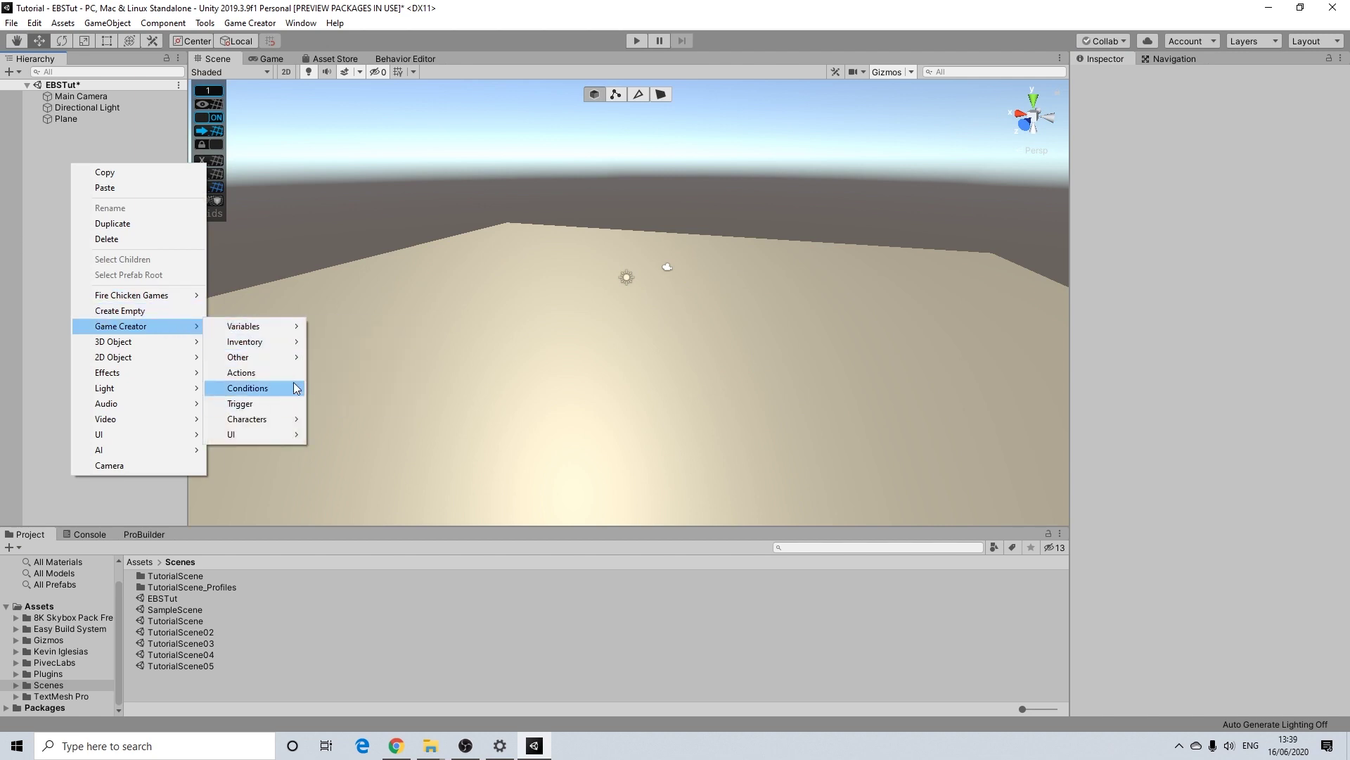
mouse_move(284, 420)
click(360, 432)
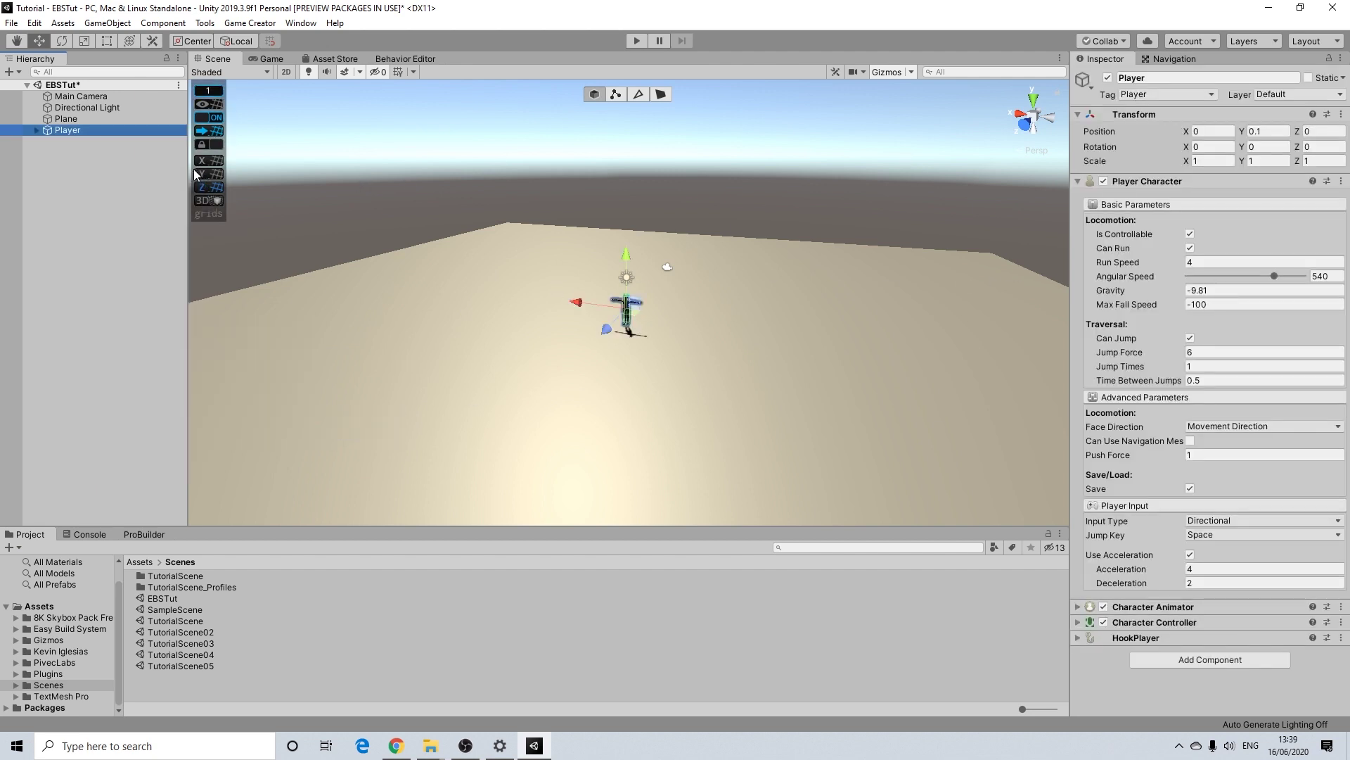
alt+drag(600, 288, 1181, 292)
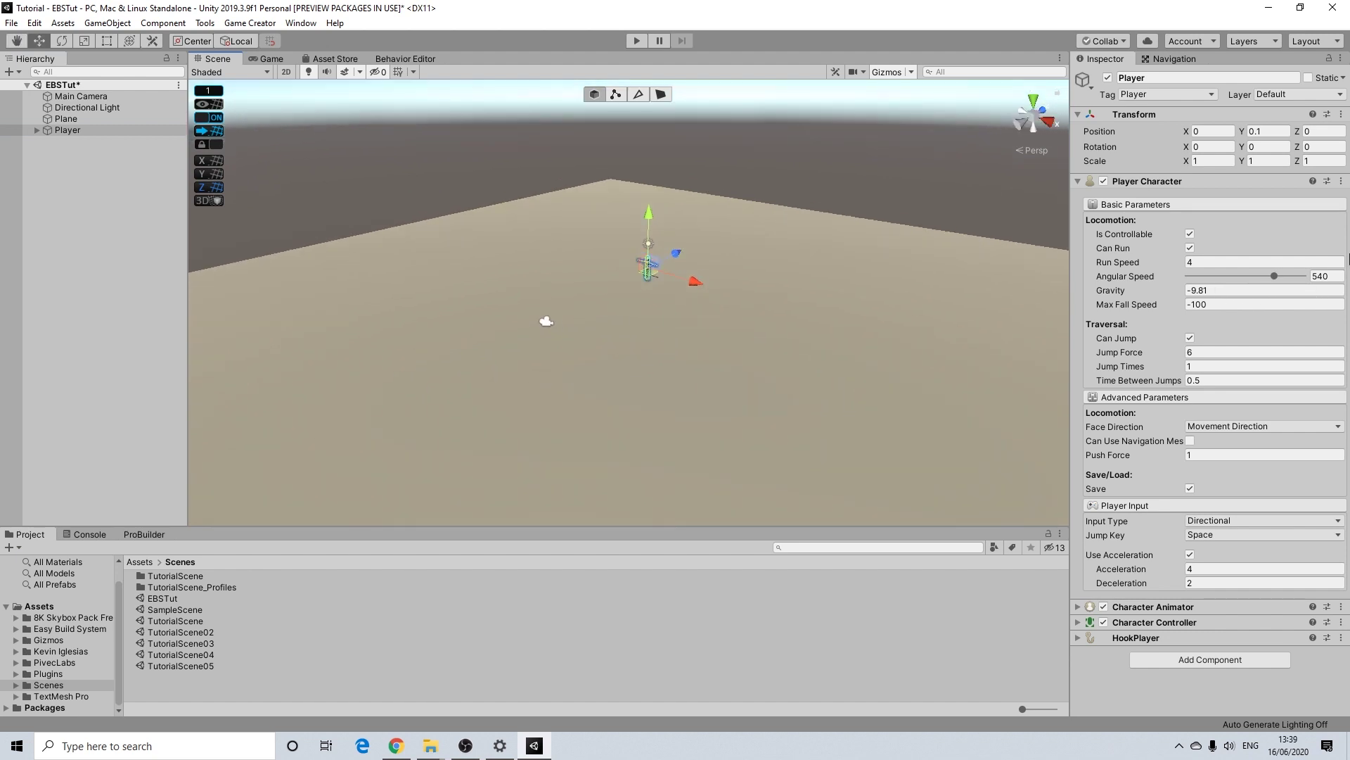
middle_drag(817, 190, 736, 270)
alt+drag(737, 269, 704, 291)
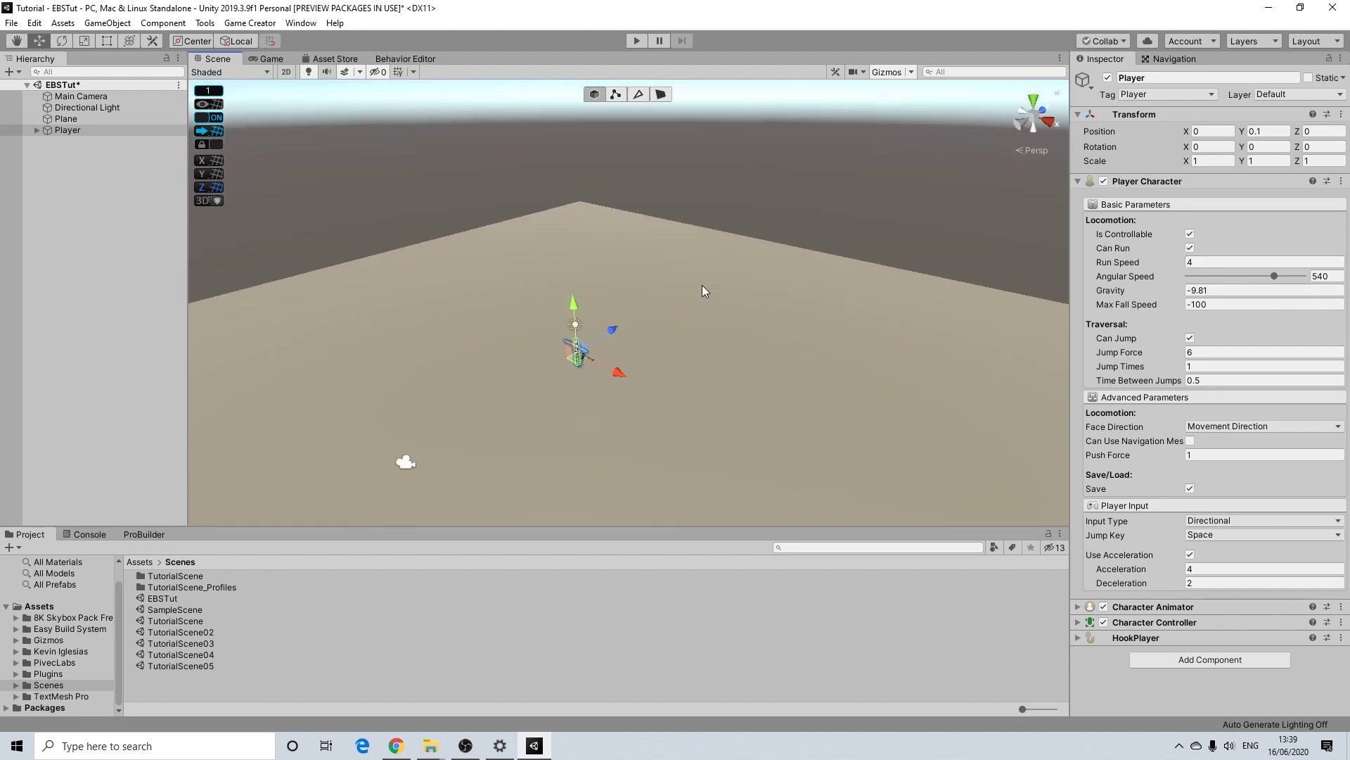
- Run the Easy Build System Quick Start utility to add its default placement setup to the scene
click(205, 24)
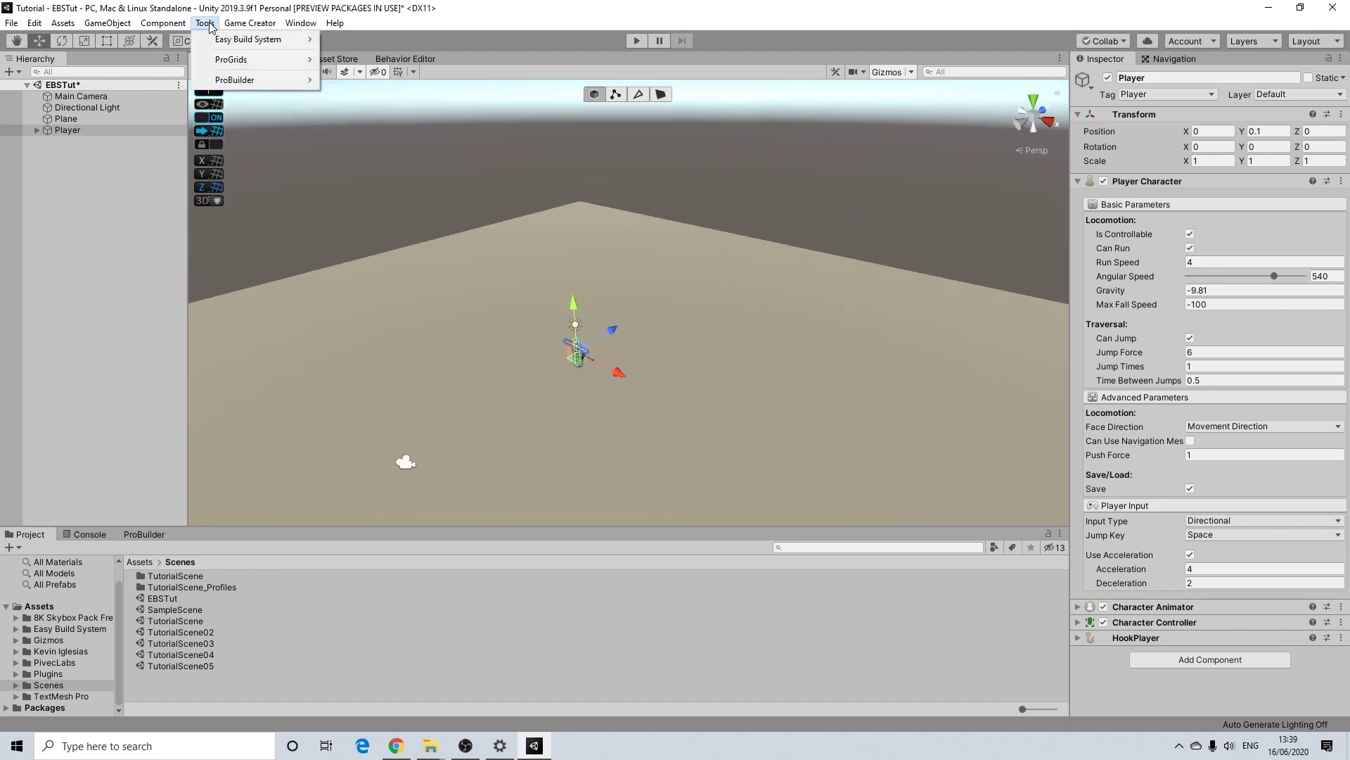
mouse_move(221, 38)
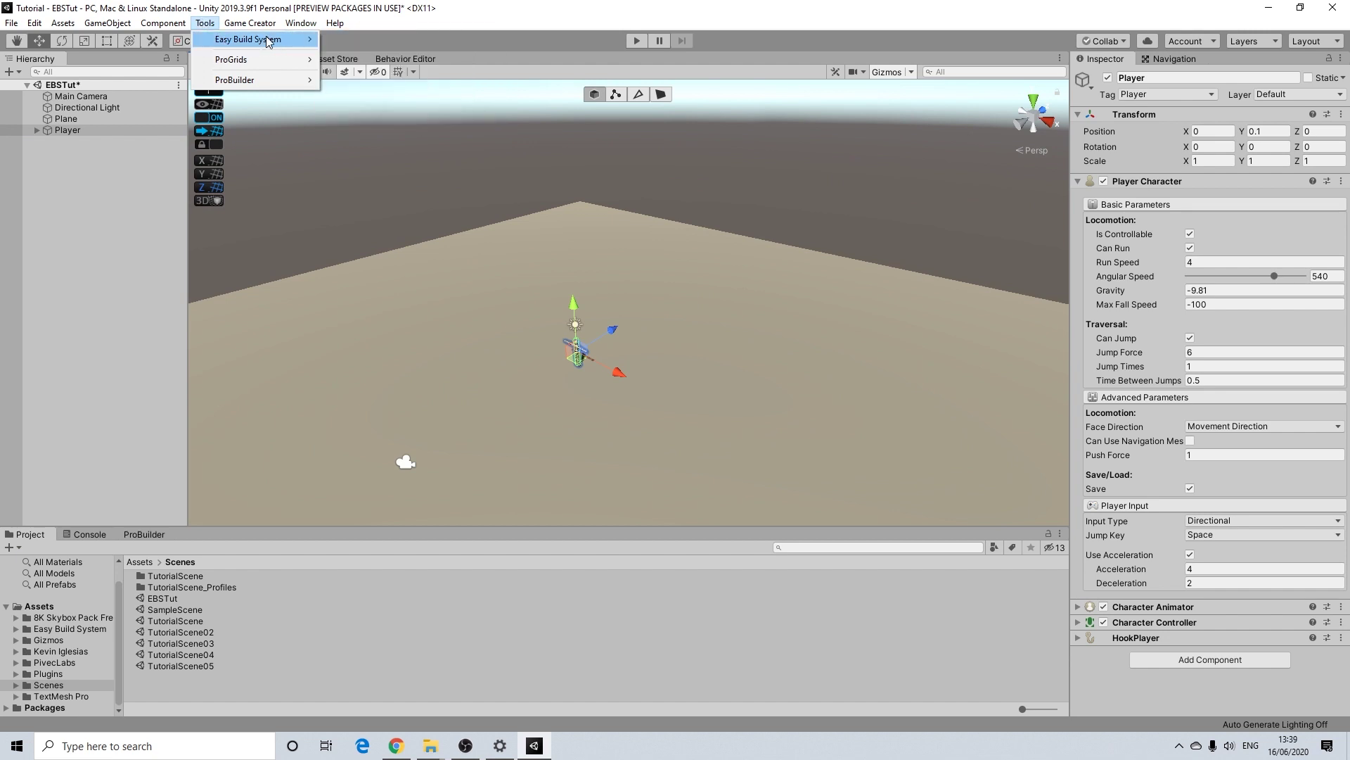
mouse_move(295, 44)
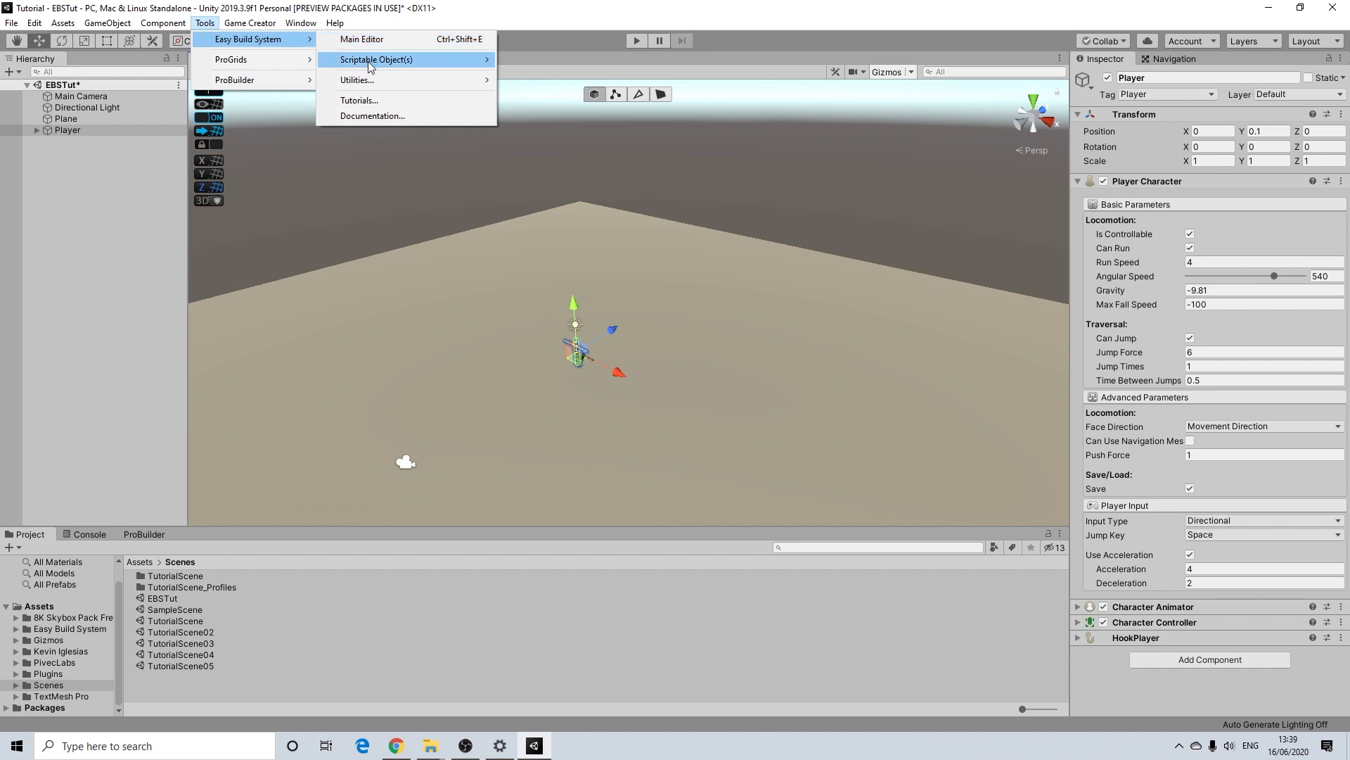
mouse_move(408, 85)
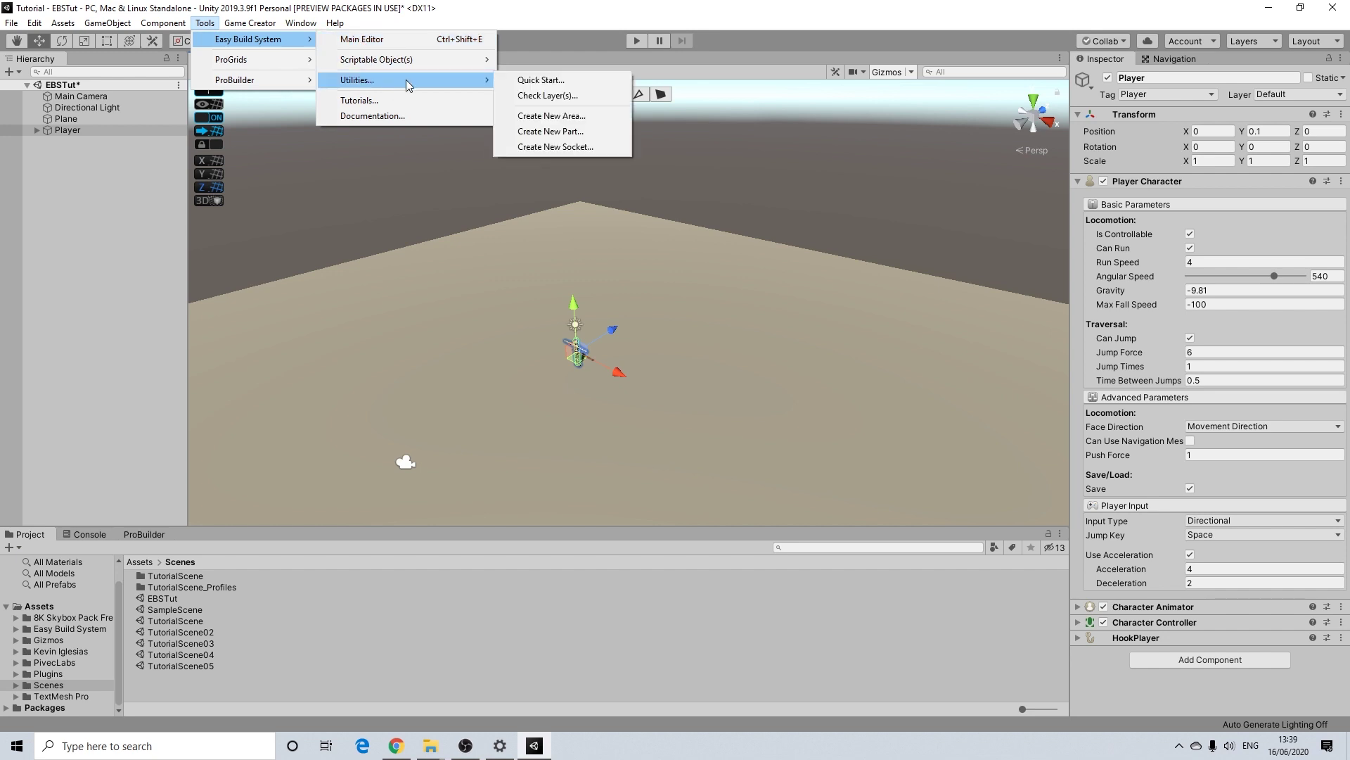
click(529, 86)
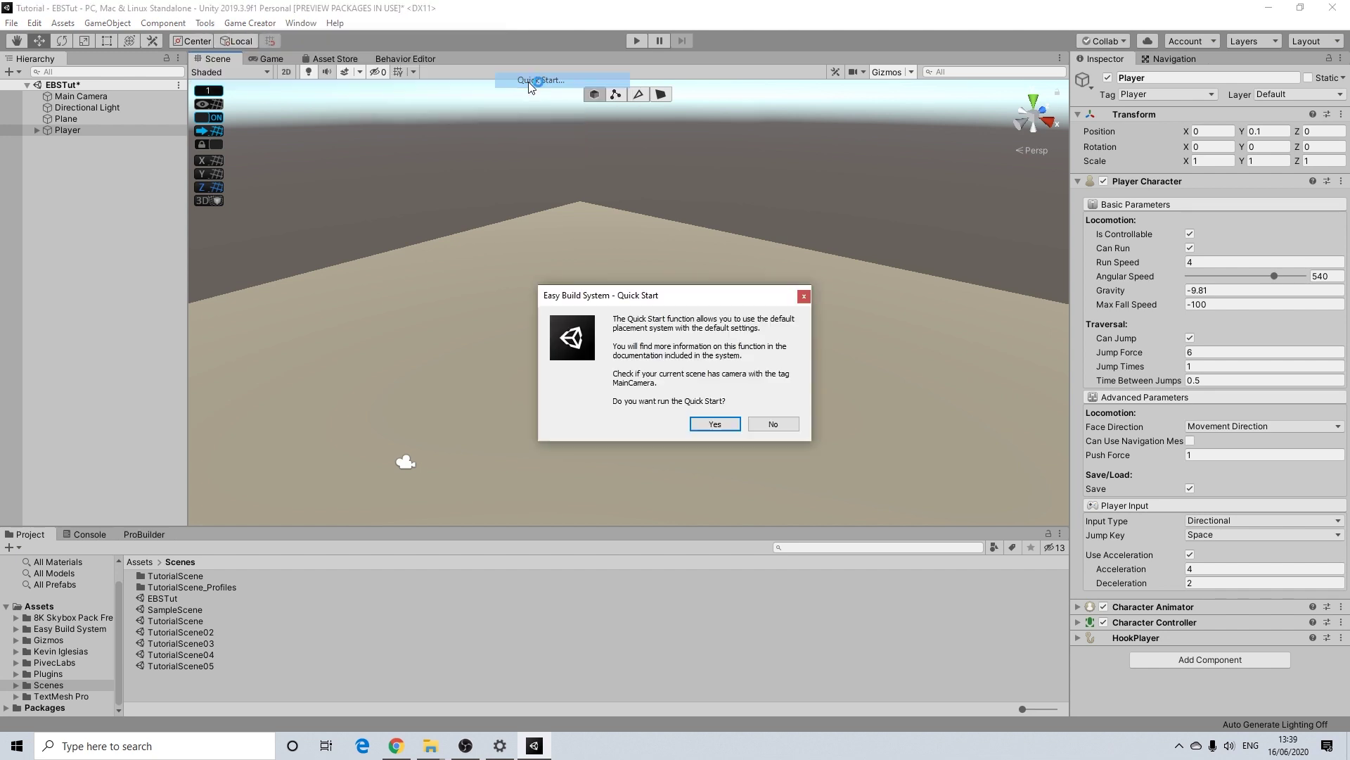
click(715, 424)
- Review the available integrations in the Easy Build System main editor, and close it
click(300, 23)
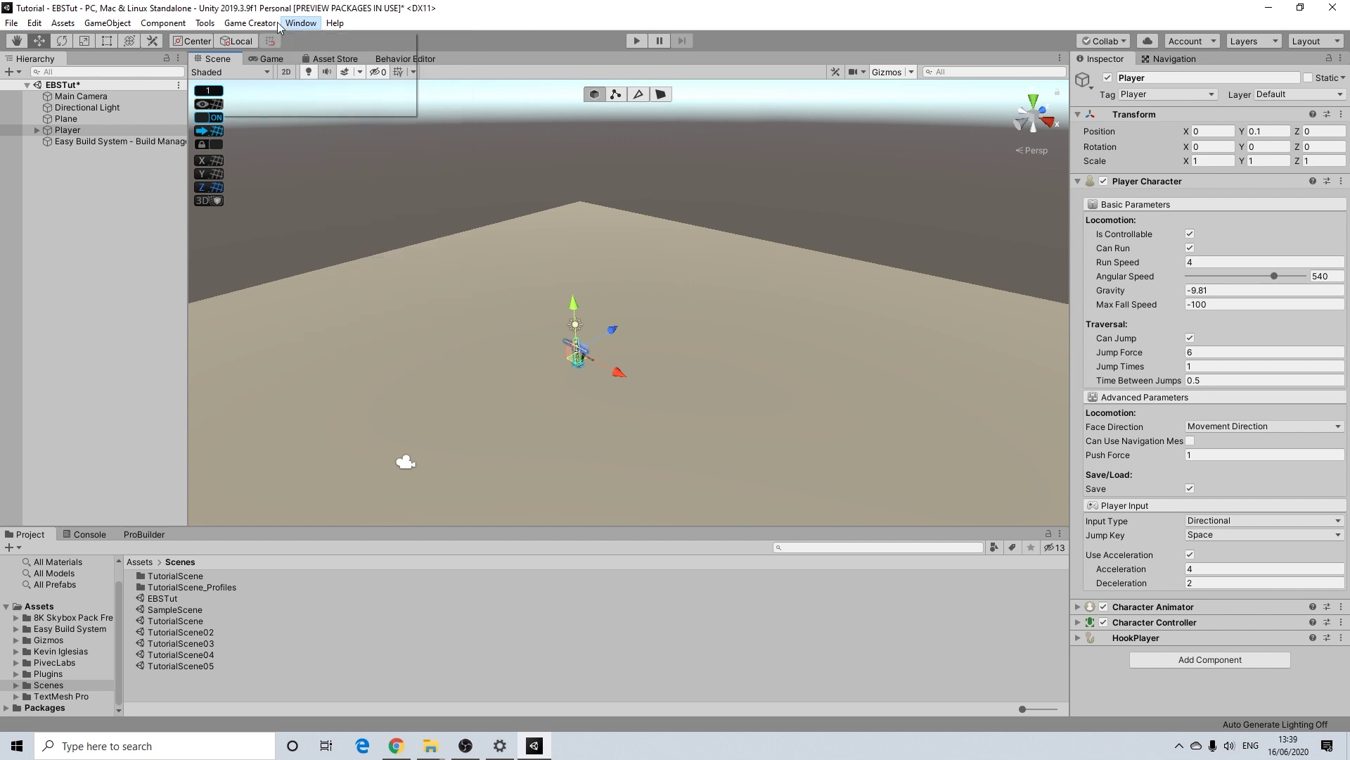
mouse_move(267, 39)
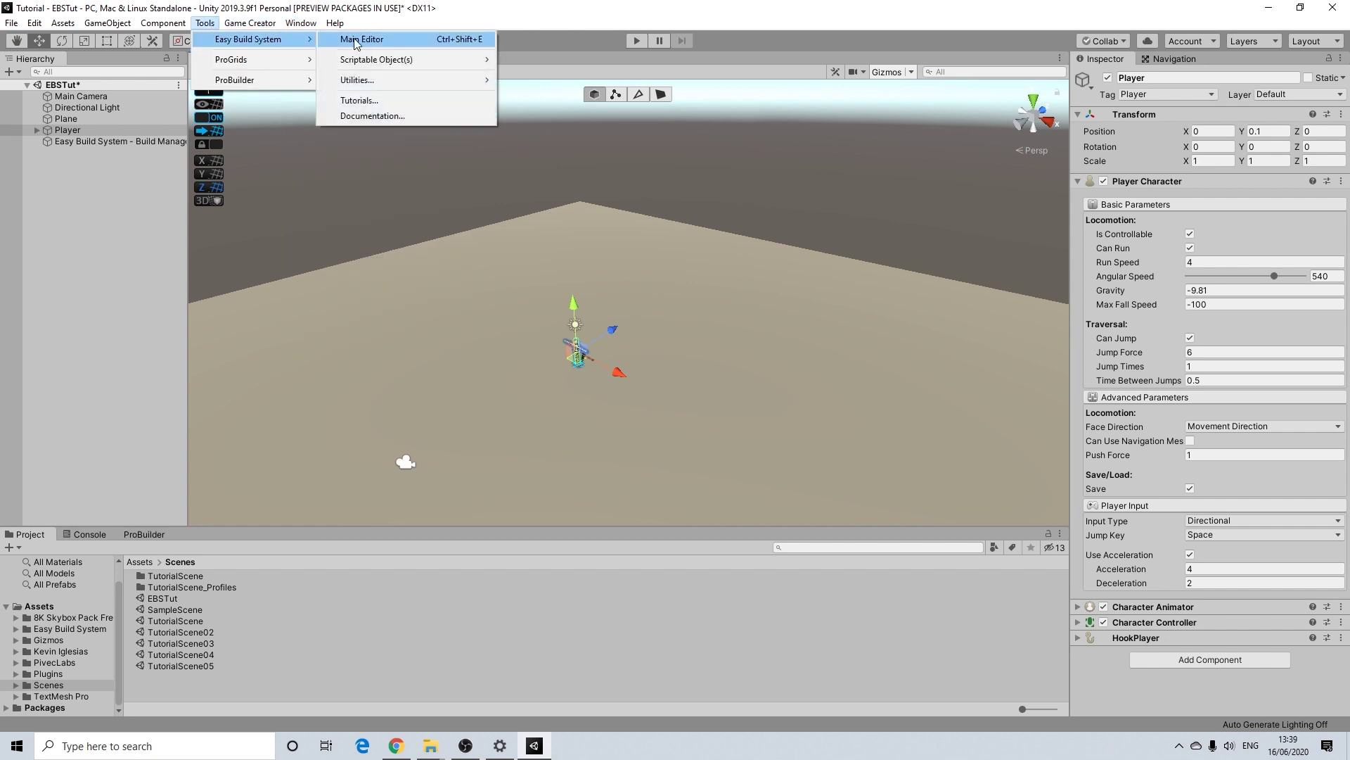
click(354, 38)
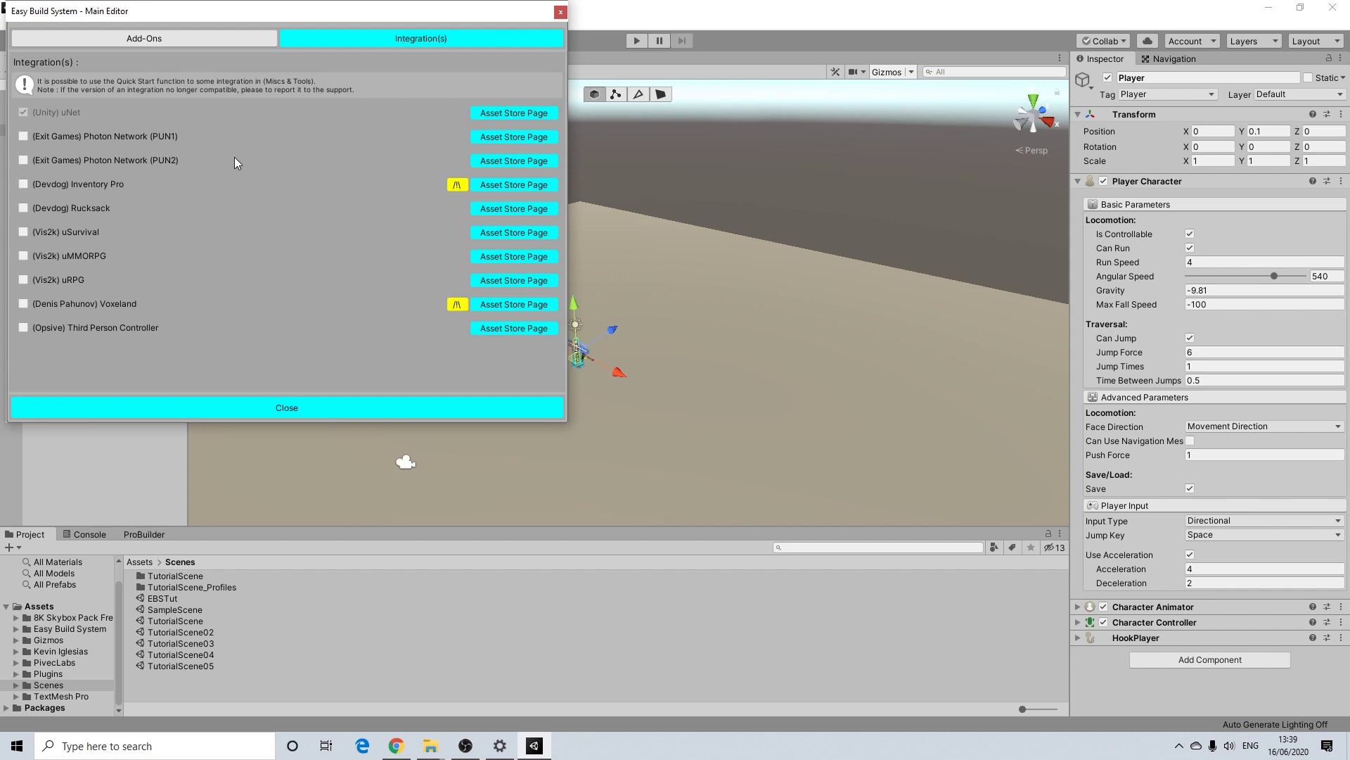
click(560, 12)
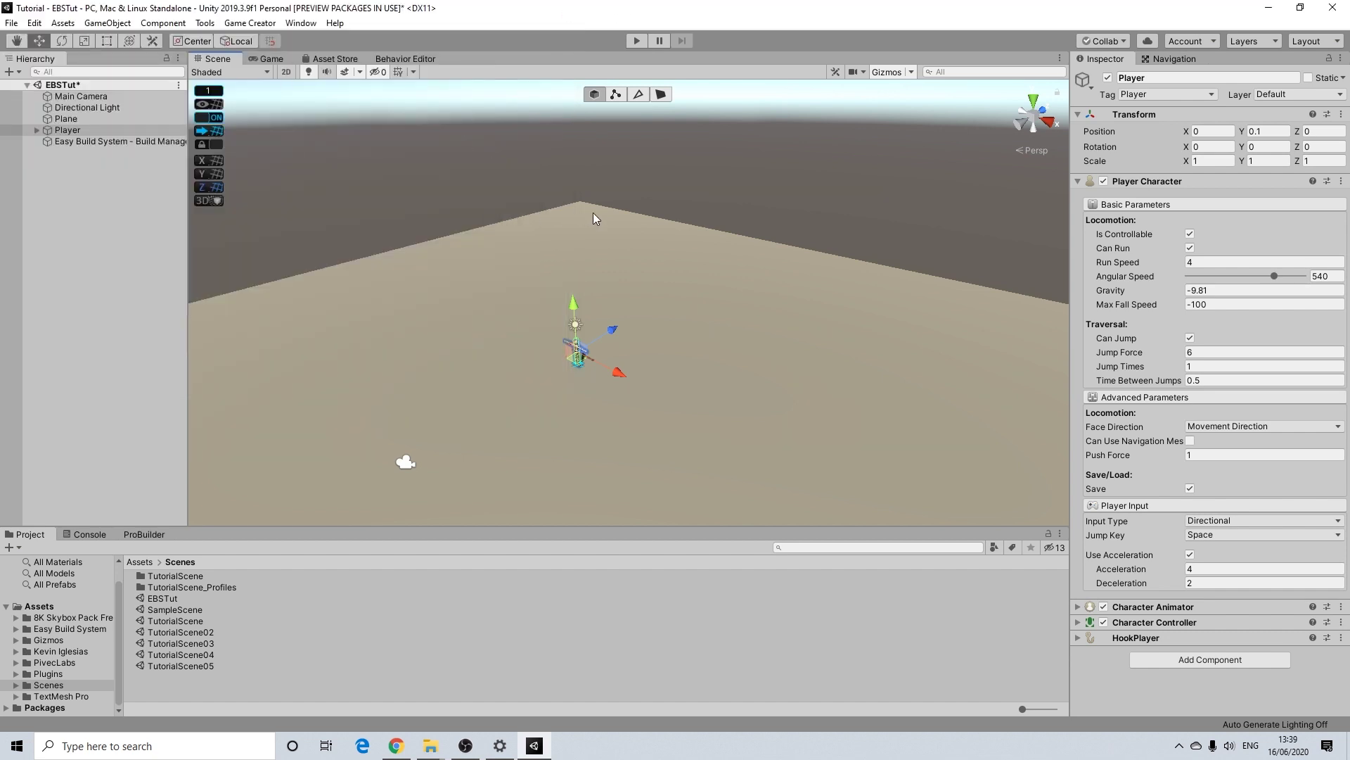
- Play-test the scene to check how the camera frames the player, and stop the test
alt+drag(615, 250, 702, 244)
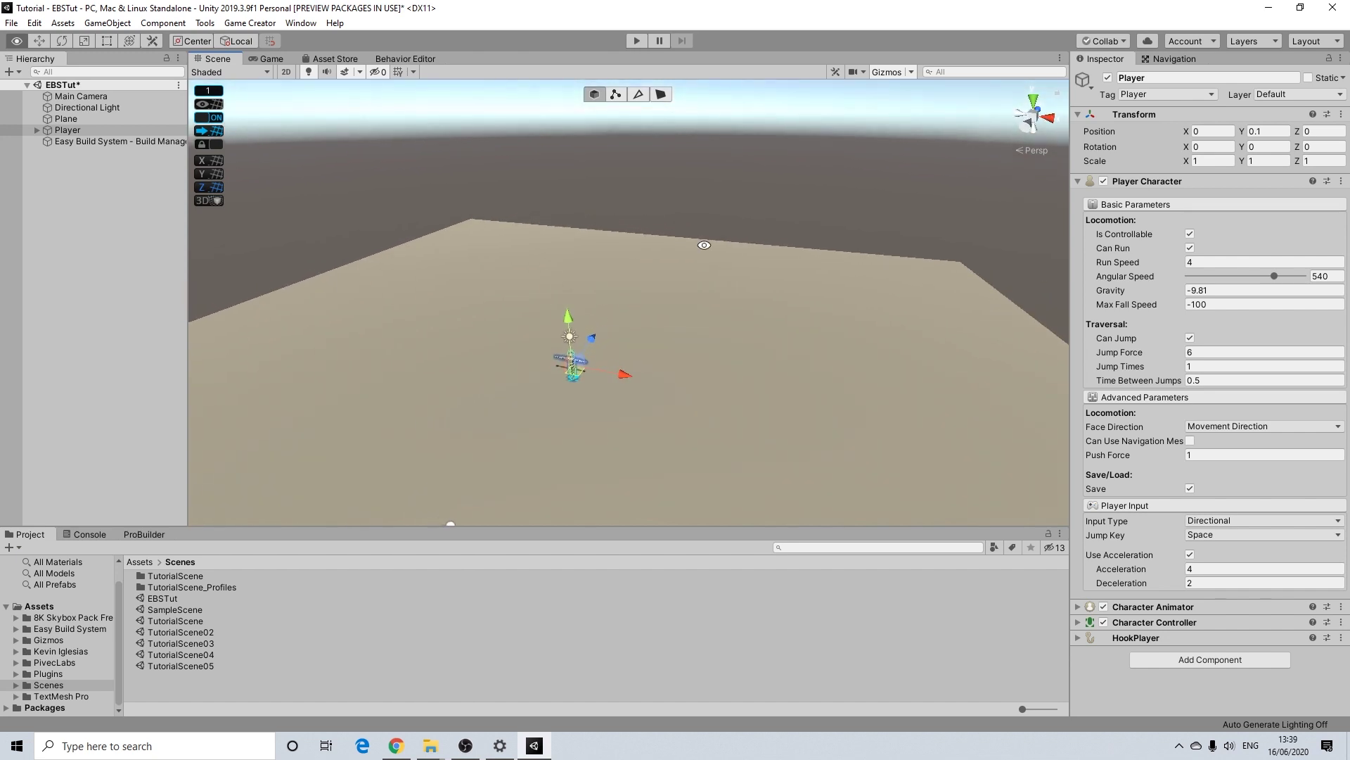
middle_drag(591, 357, 591, 356)
alt+drag(591, 356, 559, 285)
middle_drag(559, 285, 603, 288)
scroll(603, 294, up, 2)
click(728, 180)
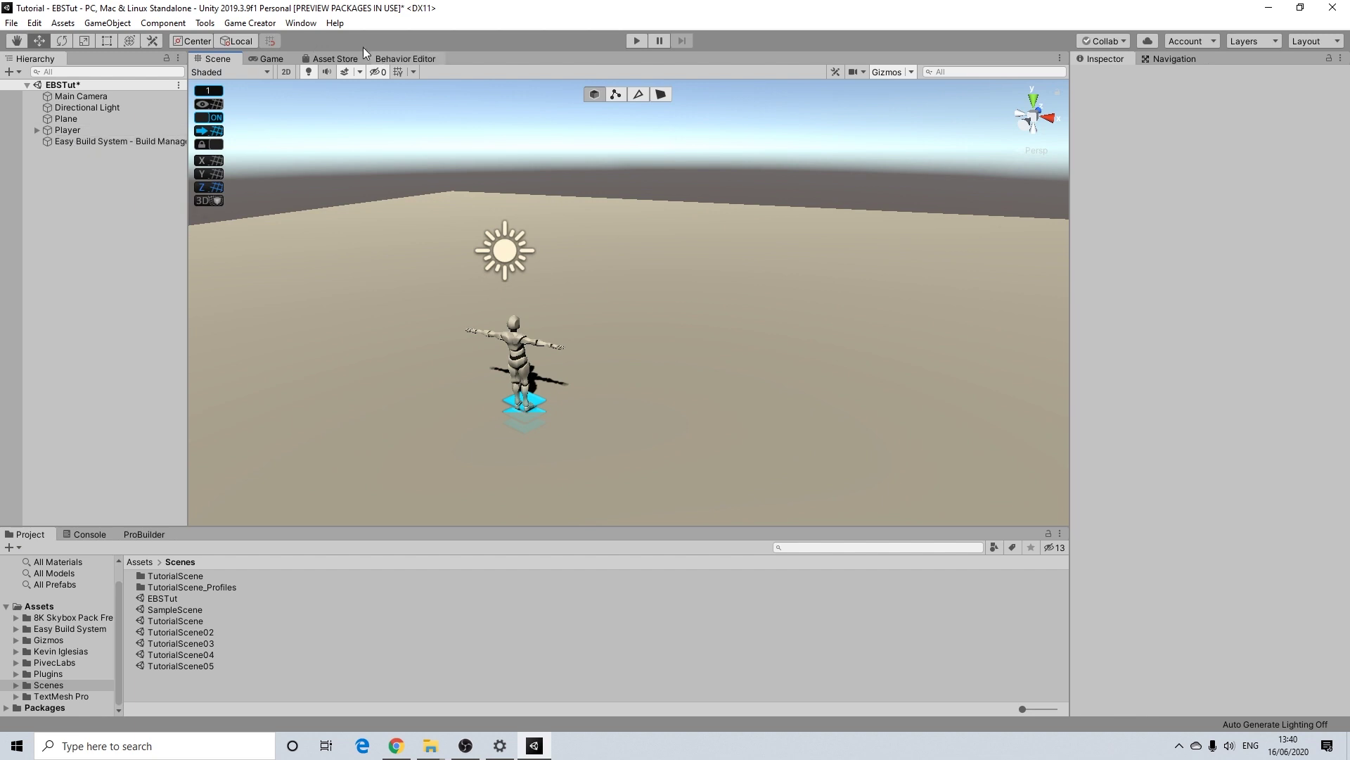
click(636, 41)
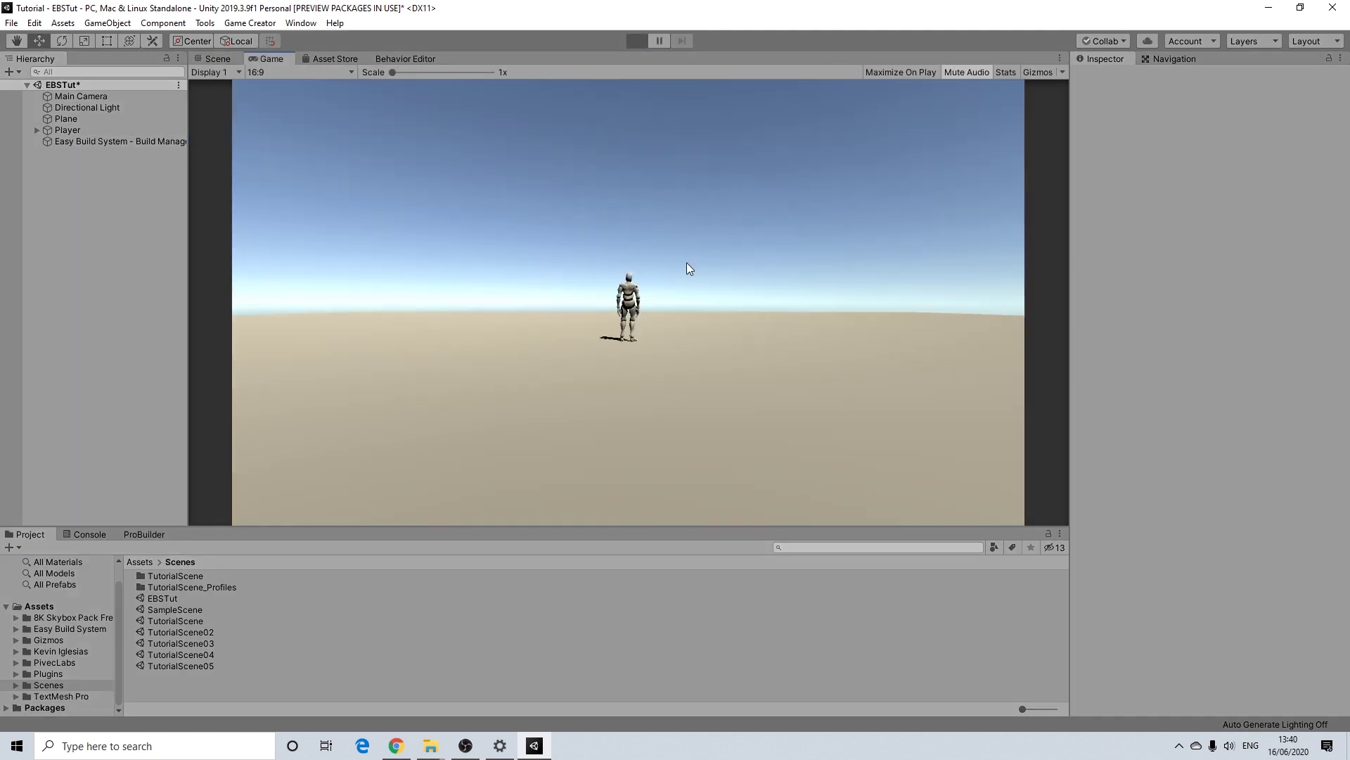
click(636, 41)
- Add a Game Creator Camera Motor and set its target offset to X 0.5 and Y 1.5
right_click(71, 175)
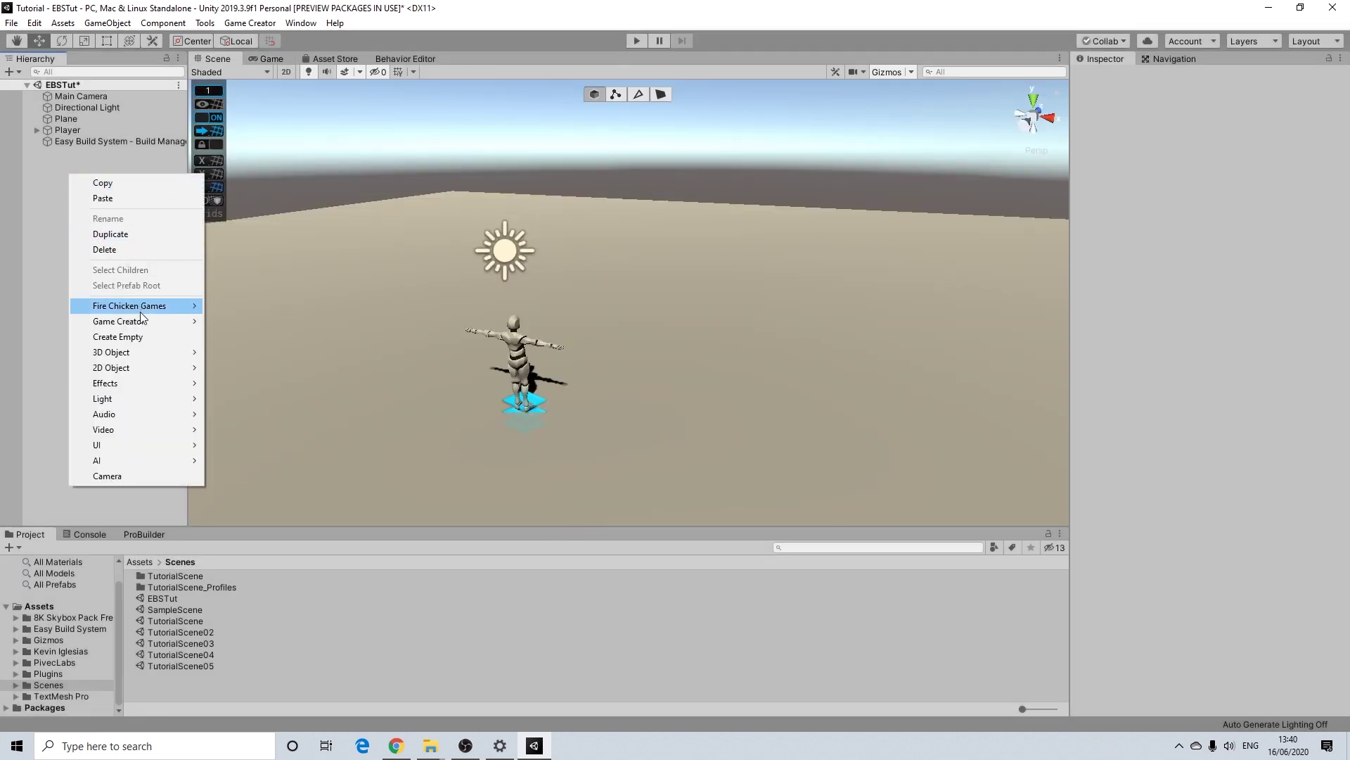
mouse_move(170, 320)
mouse_move(279, 353)
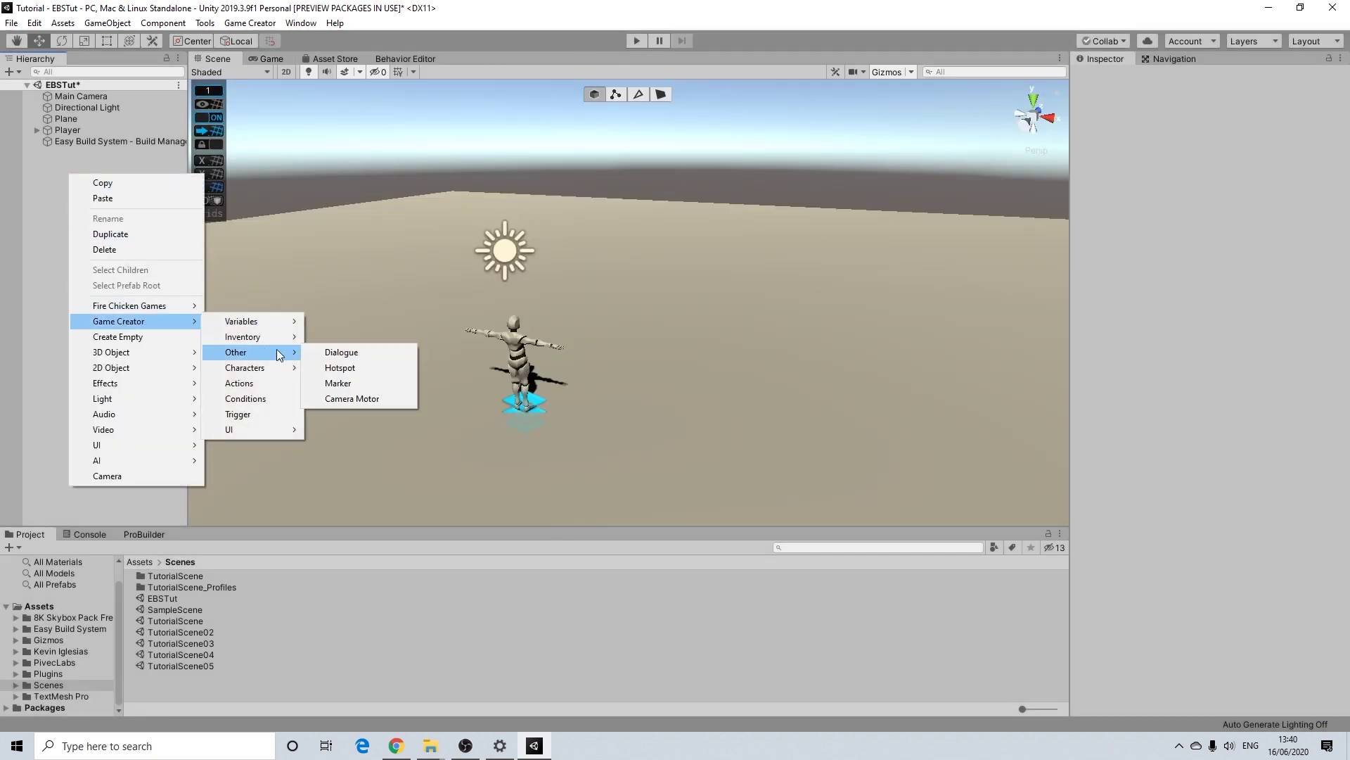
click(348, 398)
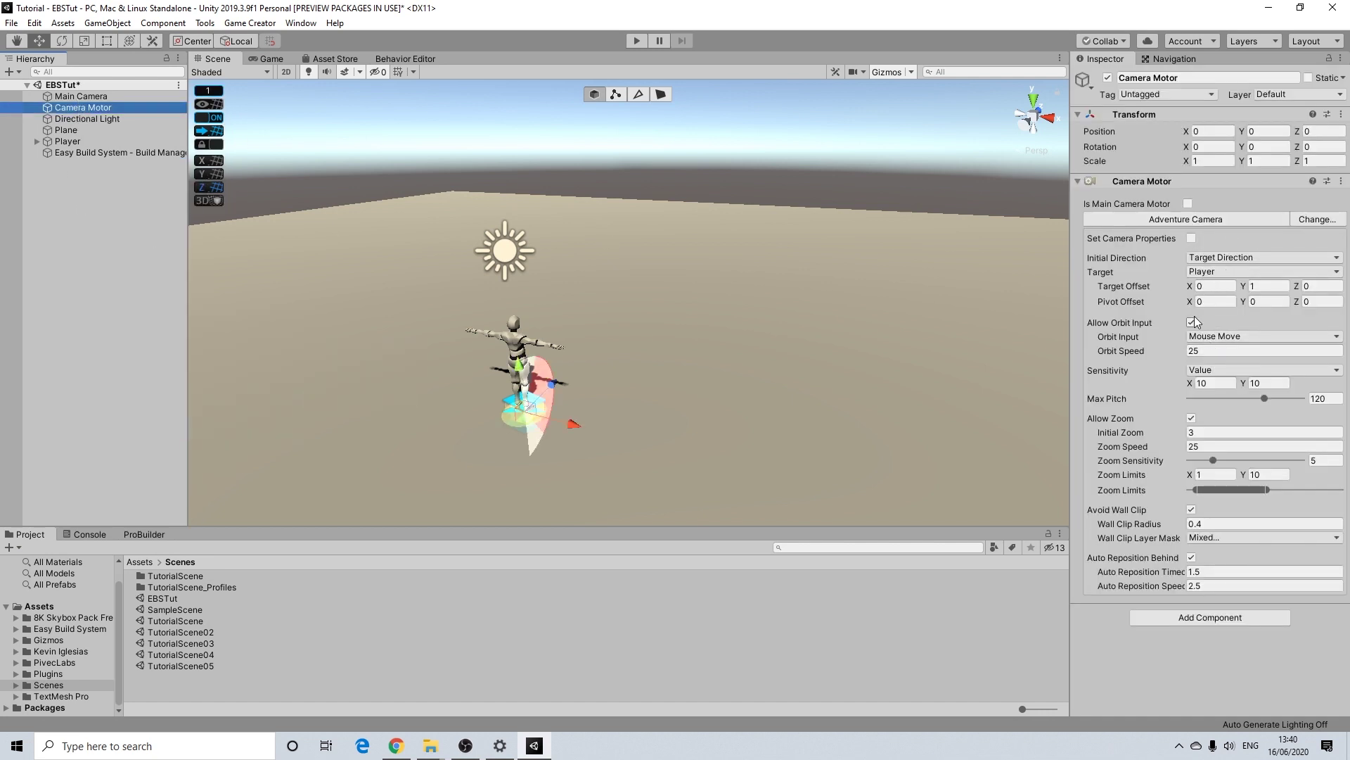
click(1222, 290)
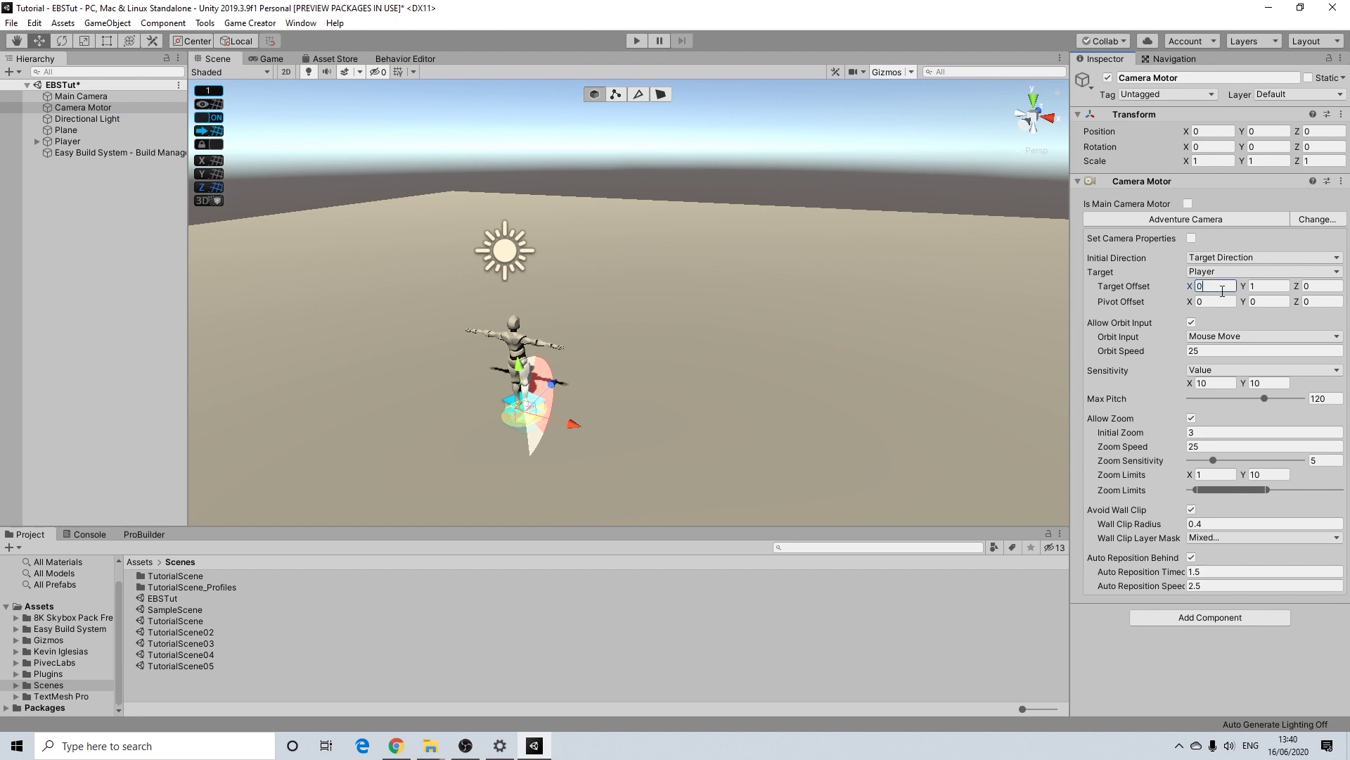
click(1250, 289)
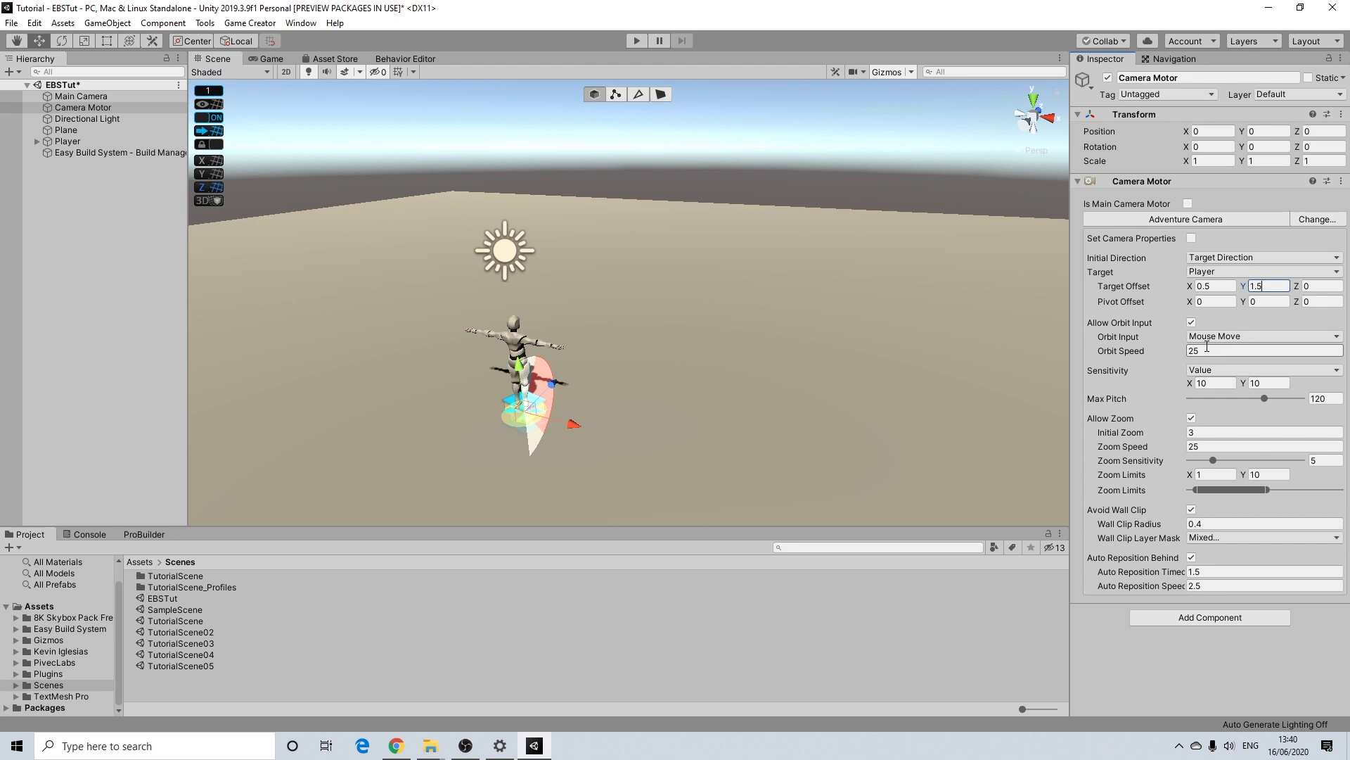
- Disable Allow Zoom on the Camera Motor, play-test placing default foundations with the player, and stop the test
click(641, 47)
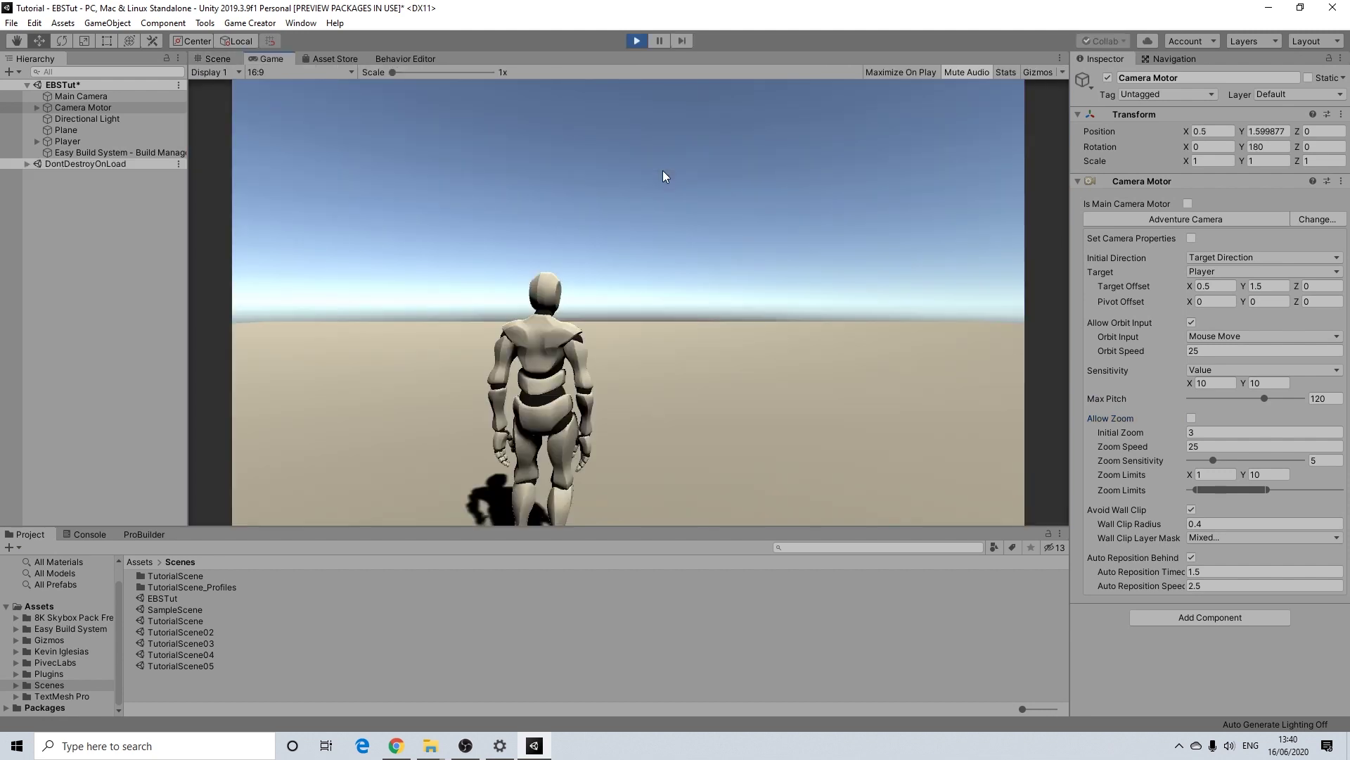
click(633, 196)
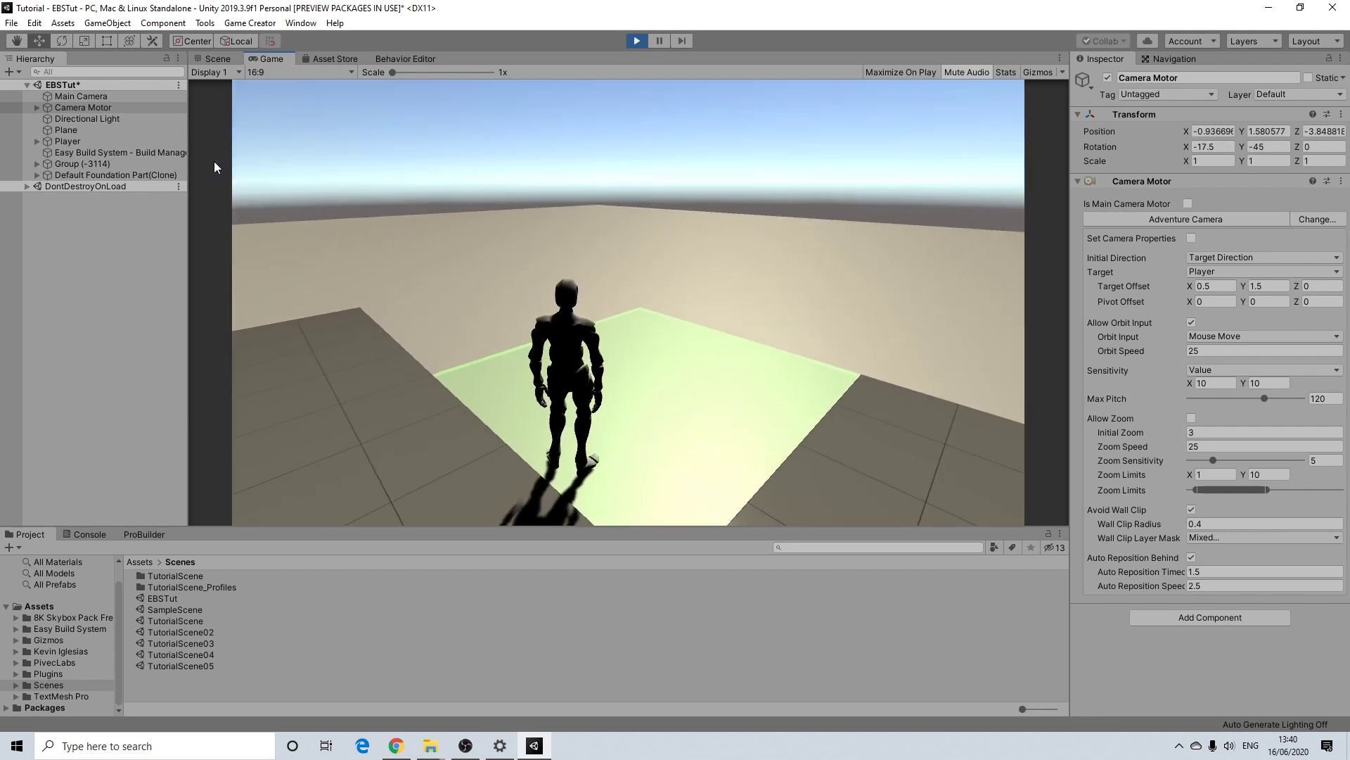
click(181, 153)
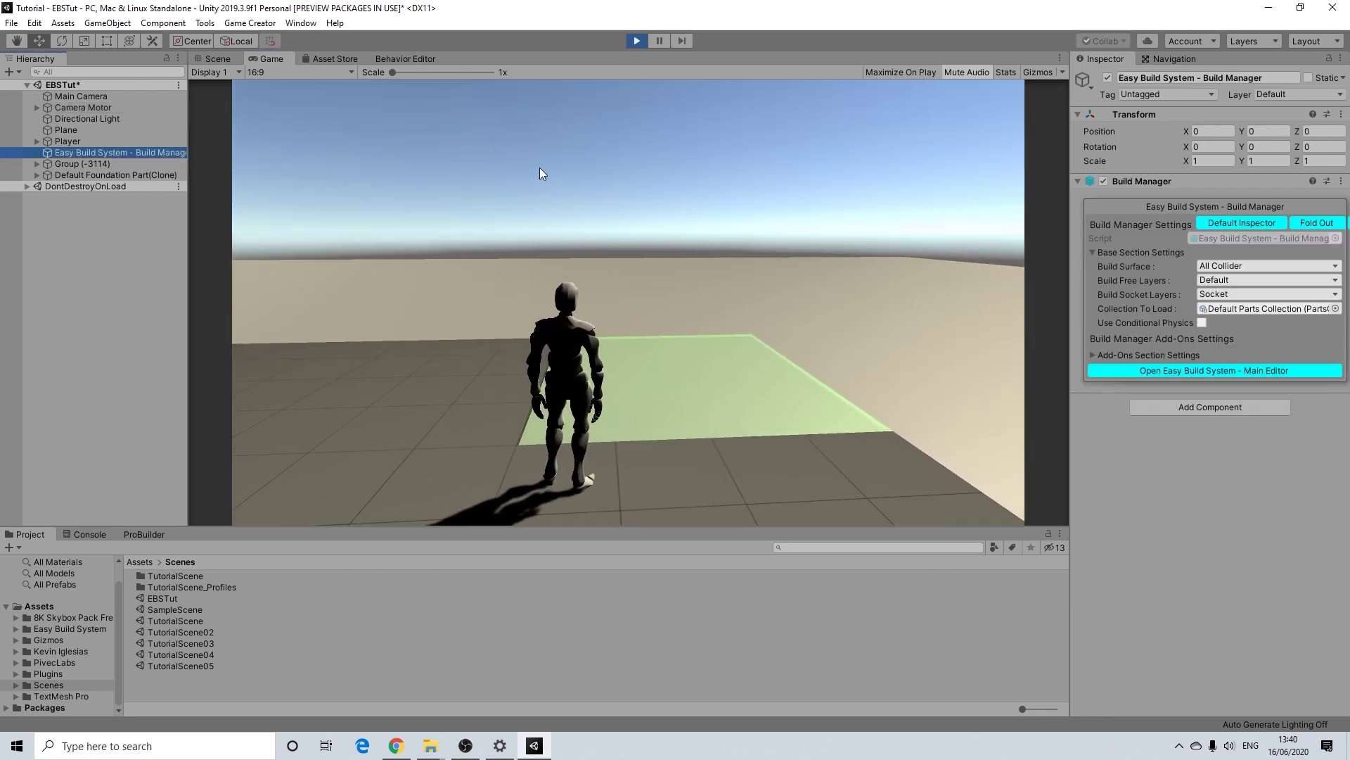
click(636, 42)
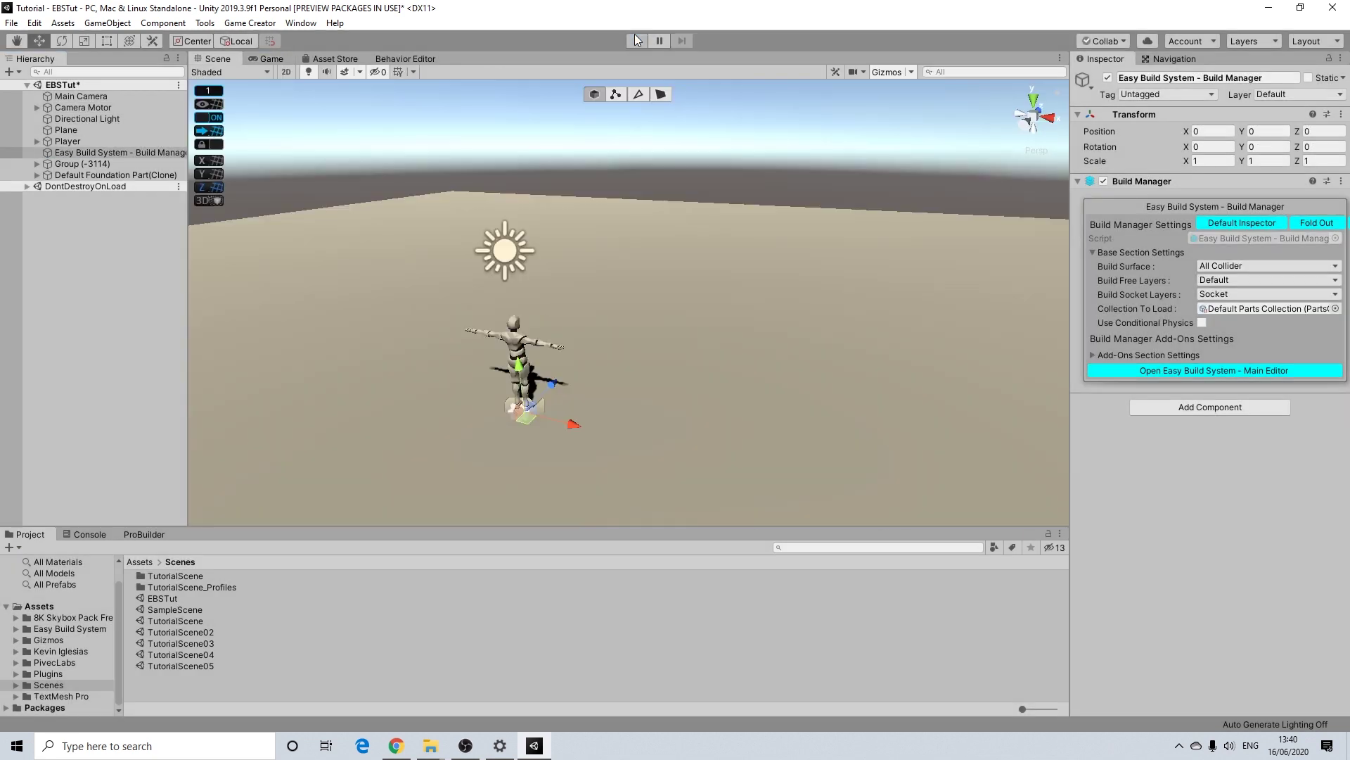
- Open the [Advanced] Third Person Controller scene from the Easy Build System samples, saving the changes to EBSTut
click(61, 628)
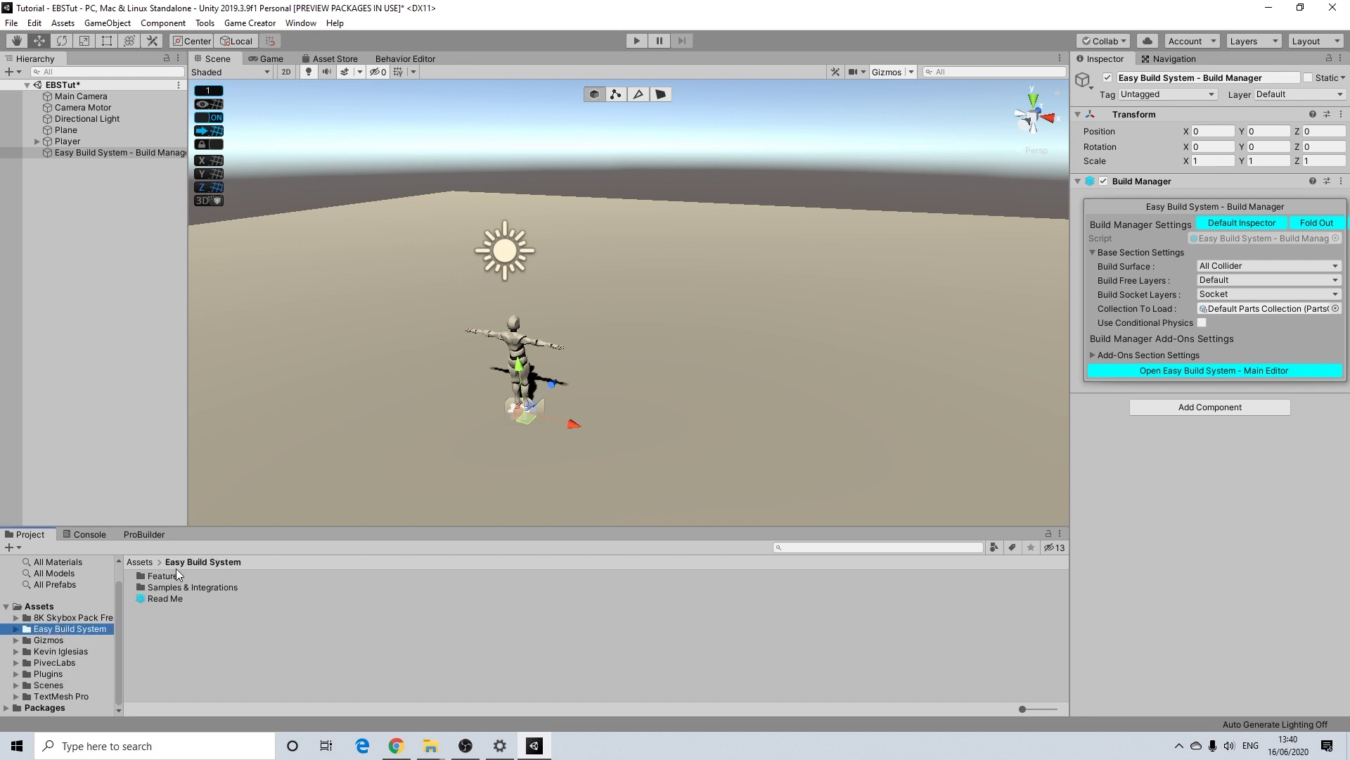
double_click(164, 587)
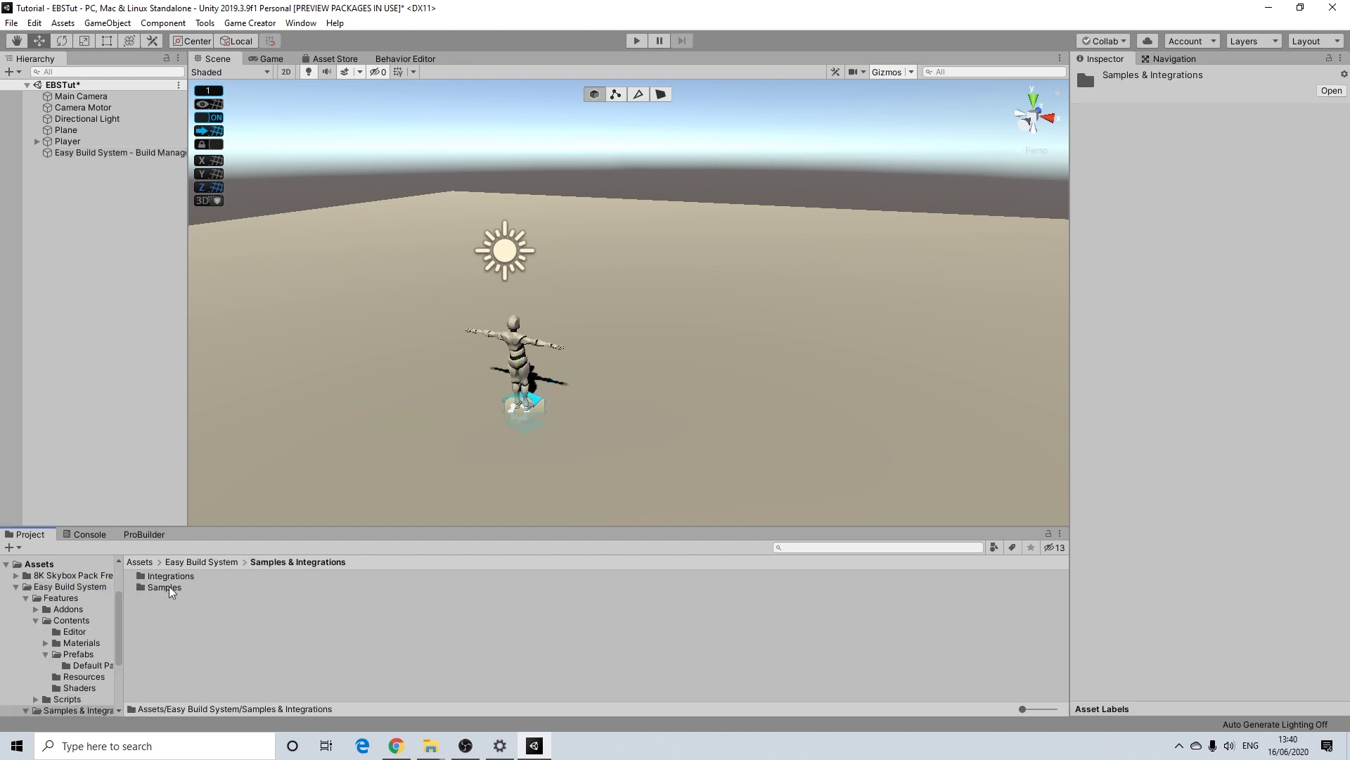
double_click(166, 588)
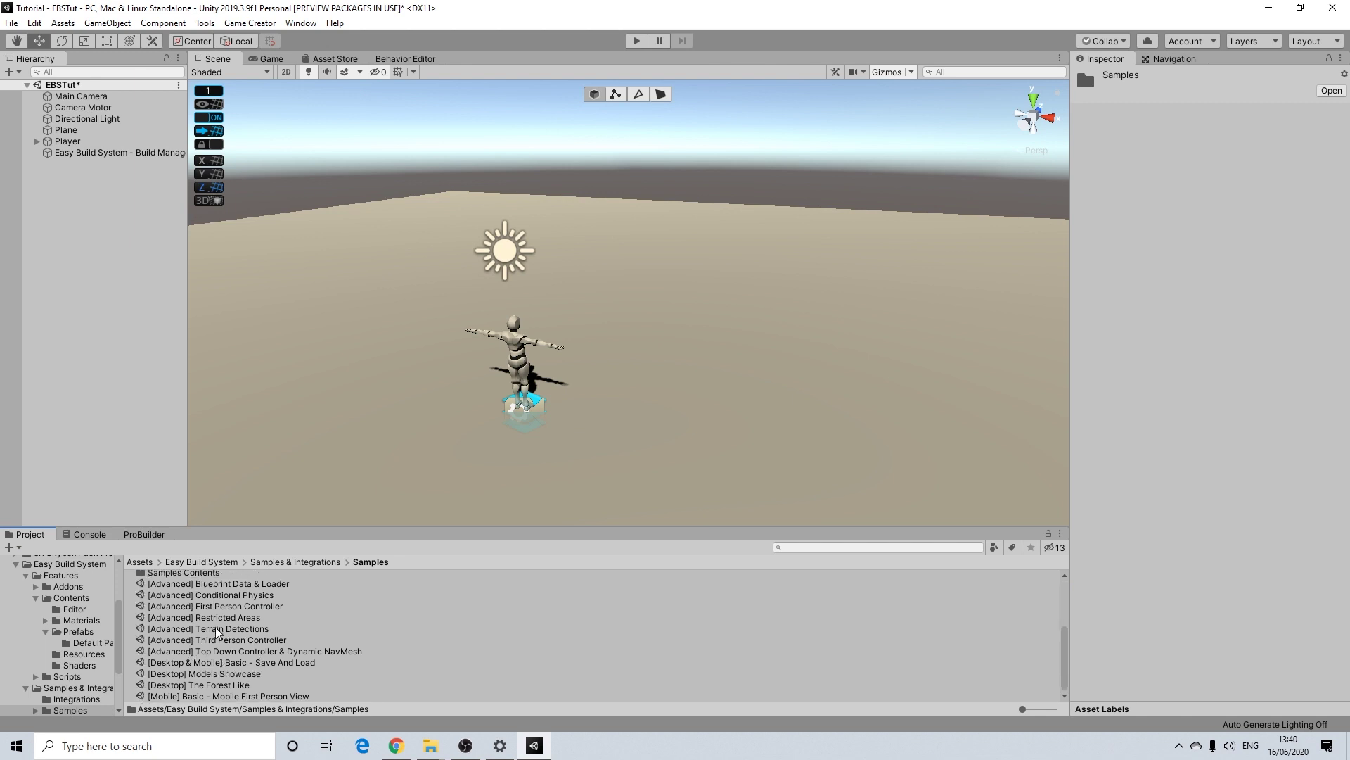
double_click(224, 641)
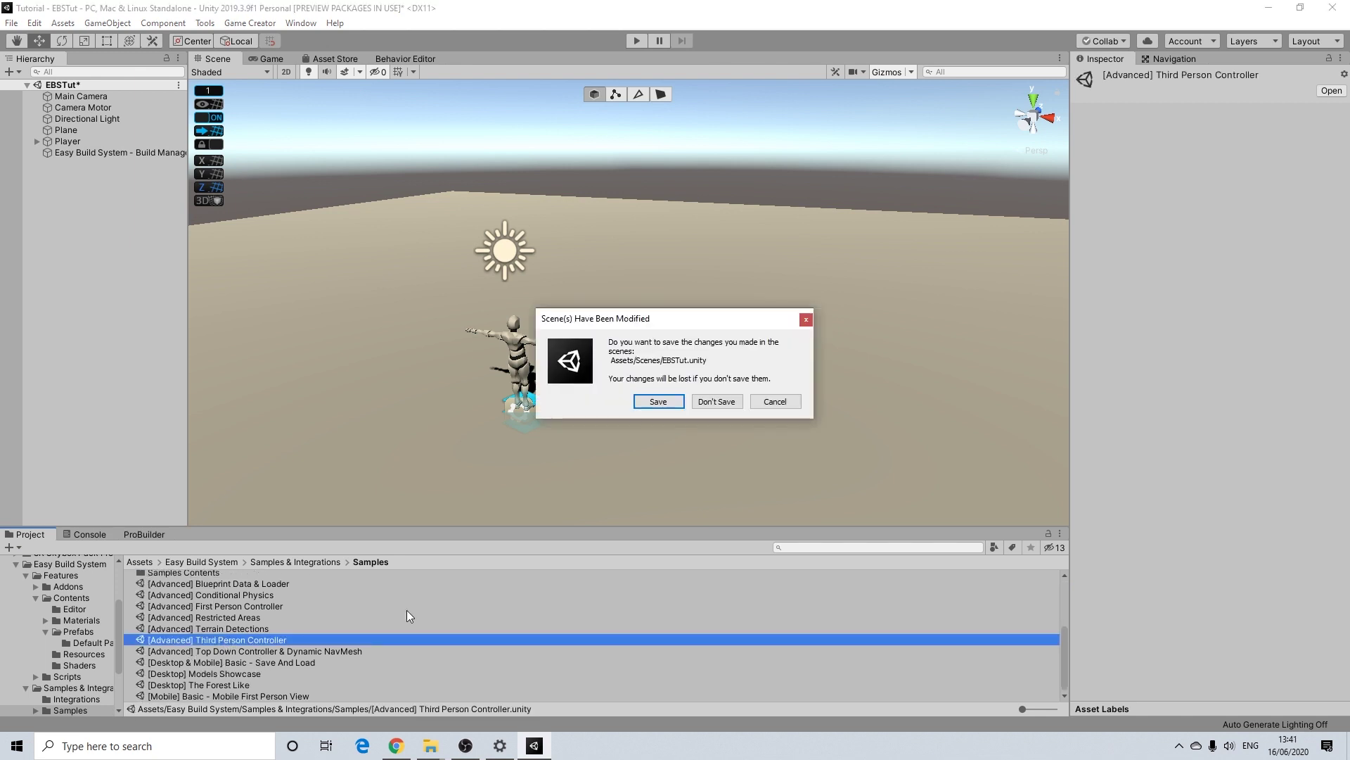
click(660, 402)
- Copy the Easy Build System - Demo UI object from the Third Person Controller sample scene
click(116, 87)
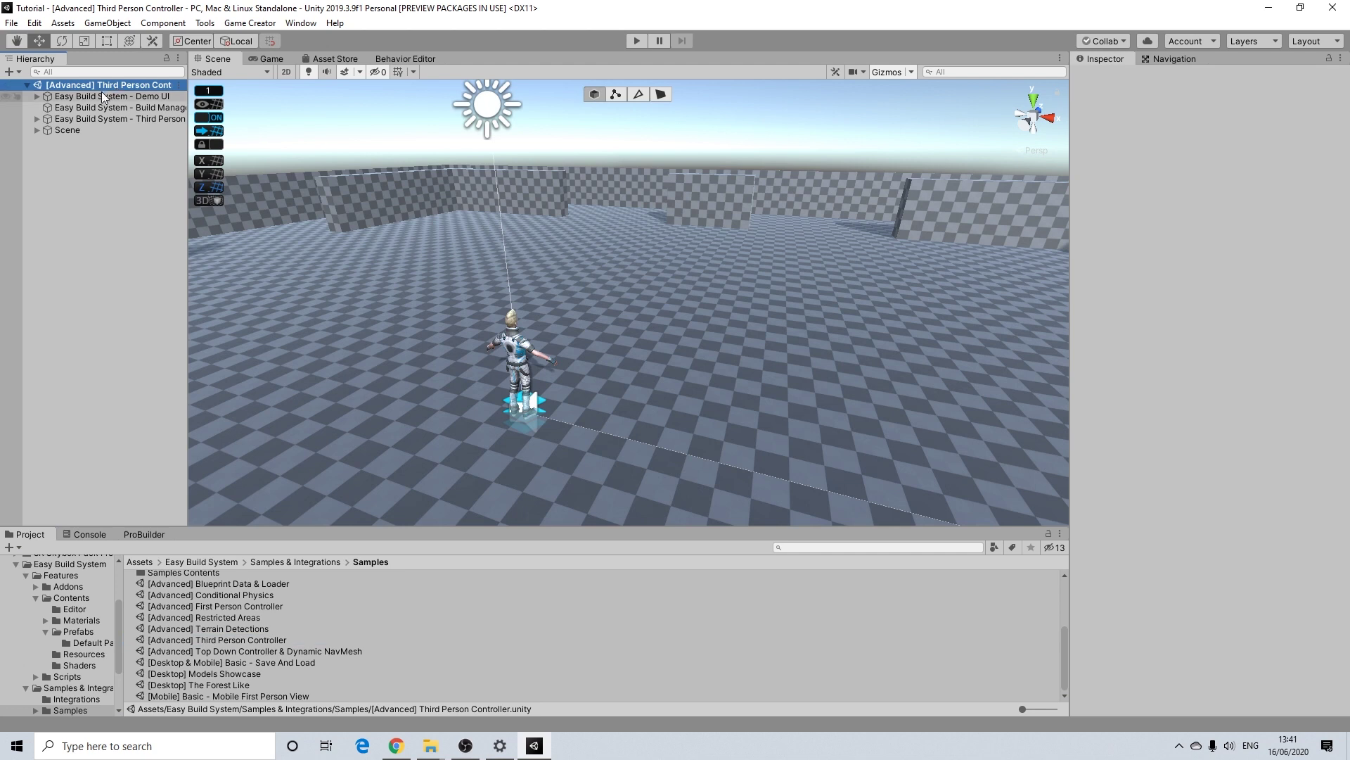
click(103, 97)
right_click(97, 96)
click(137, 104)
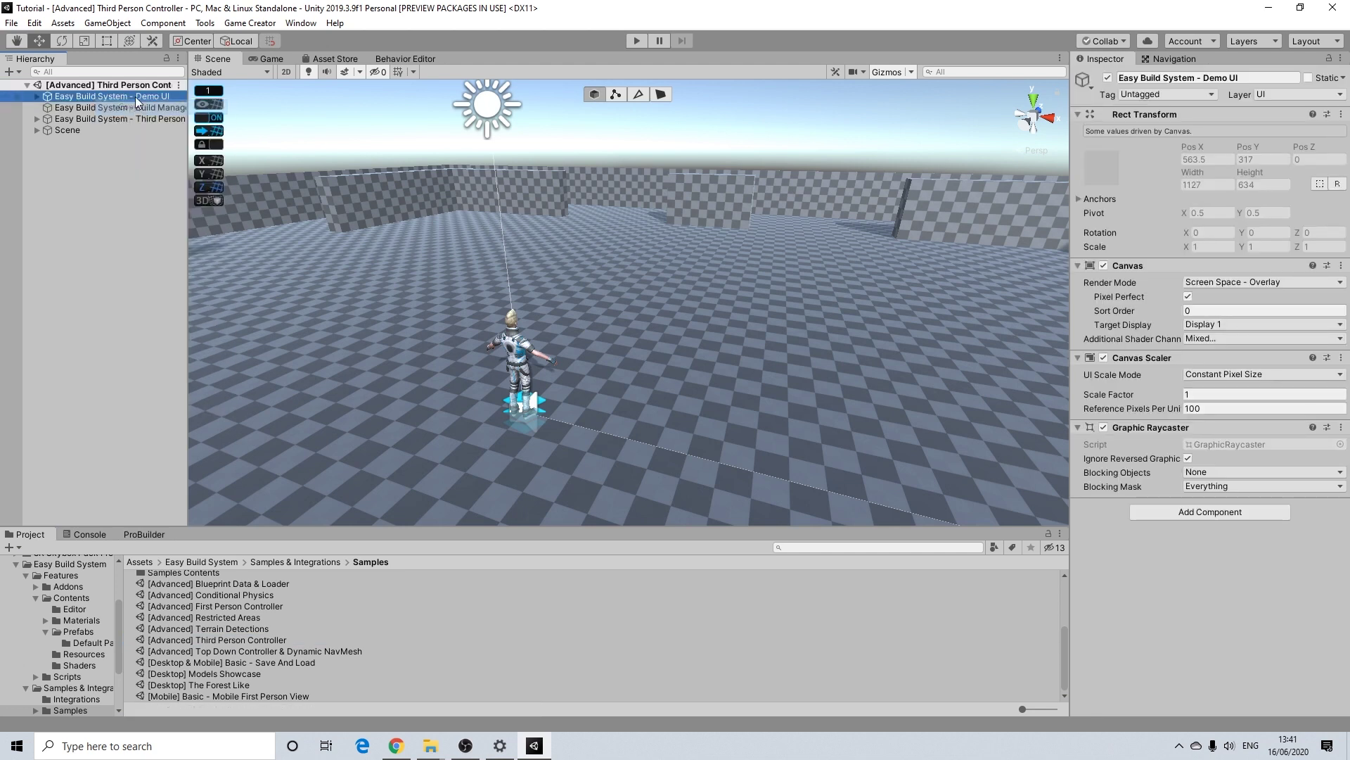
- Reopen the EBSTut scene from the project's Scenes folder and paste the Easy Build System - Demo UI object into it
scroll(63, 653, up, 3)
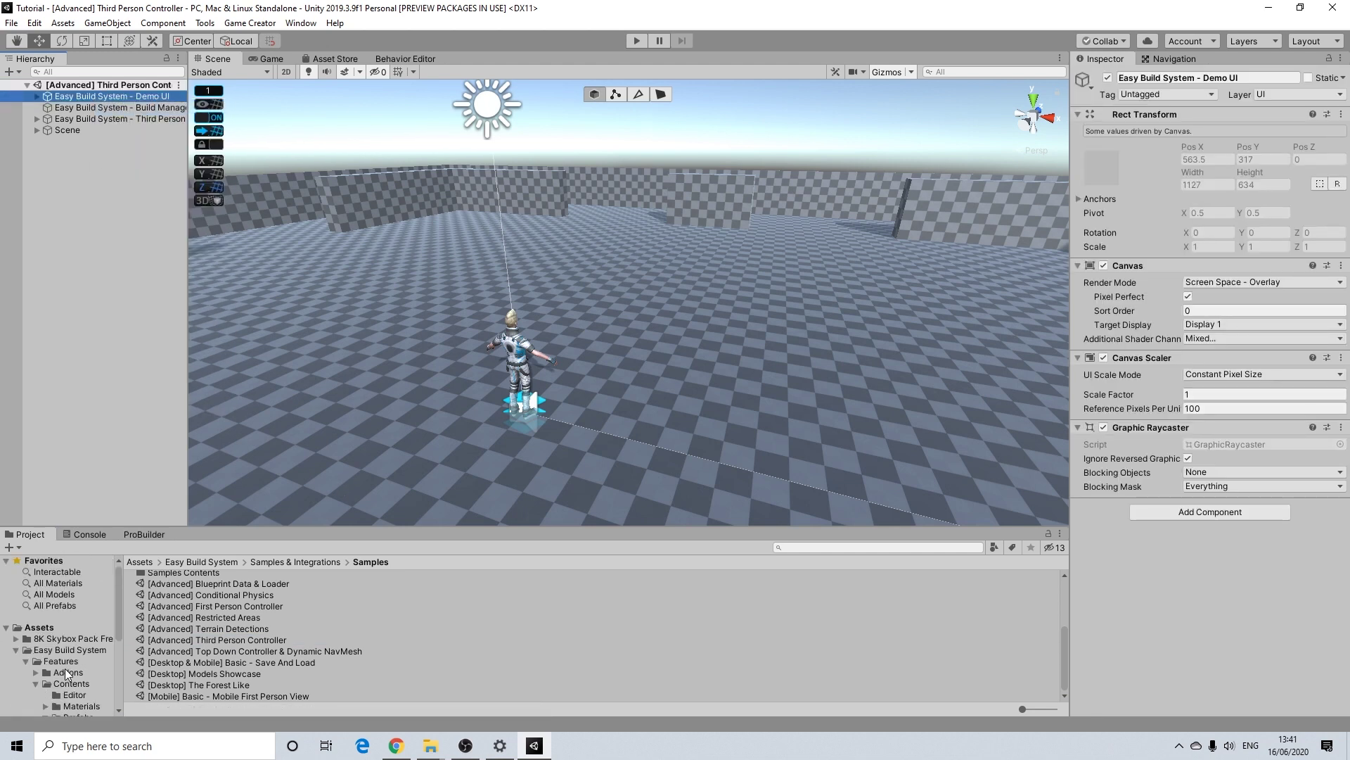
click(17, 650)
scroll(49, 674, down, 1)
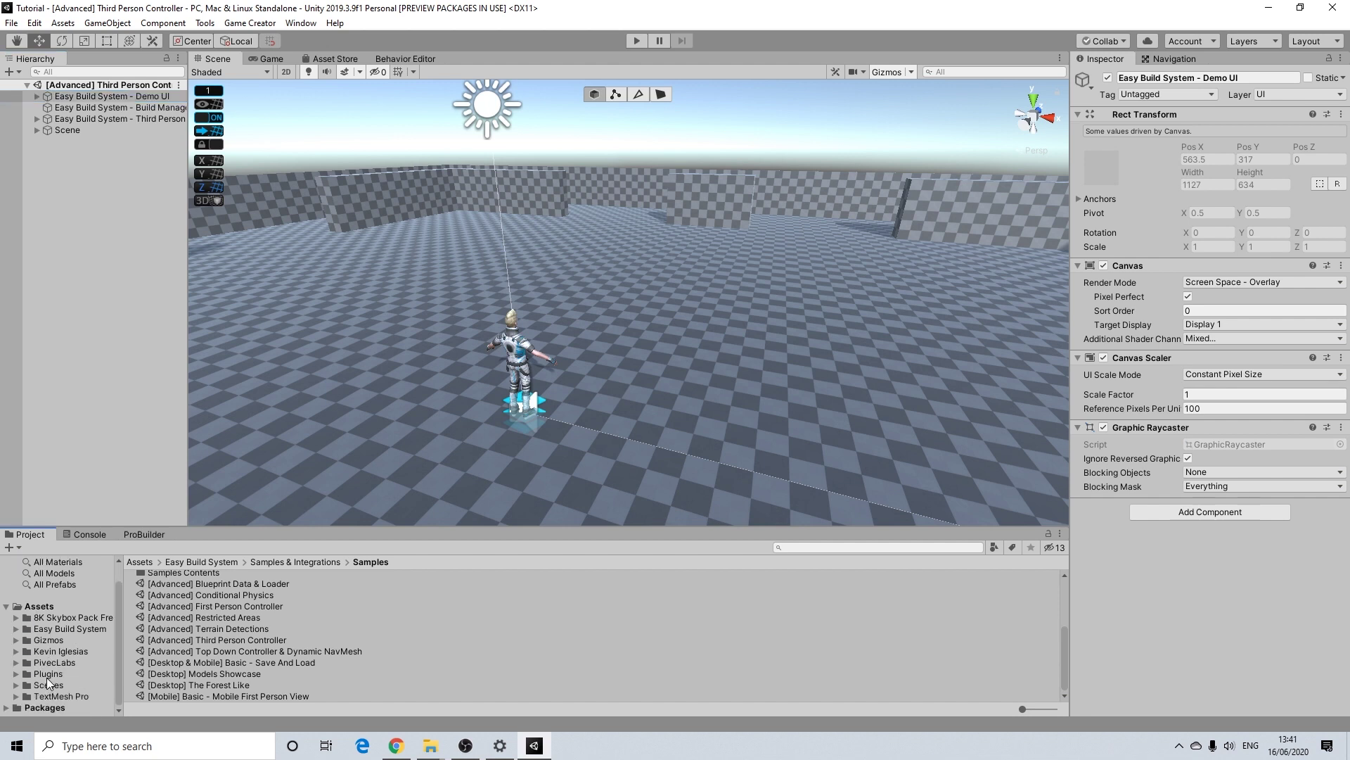
click(46, 680)
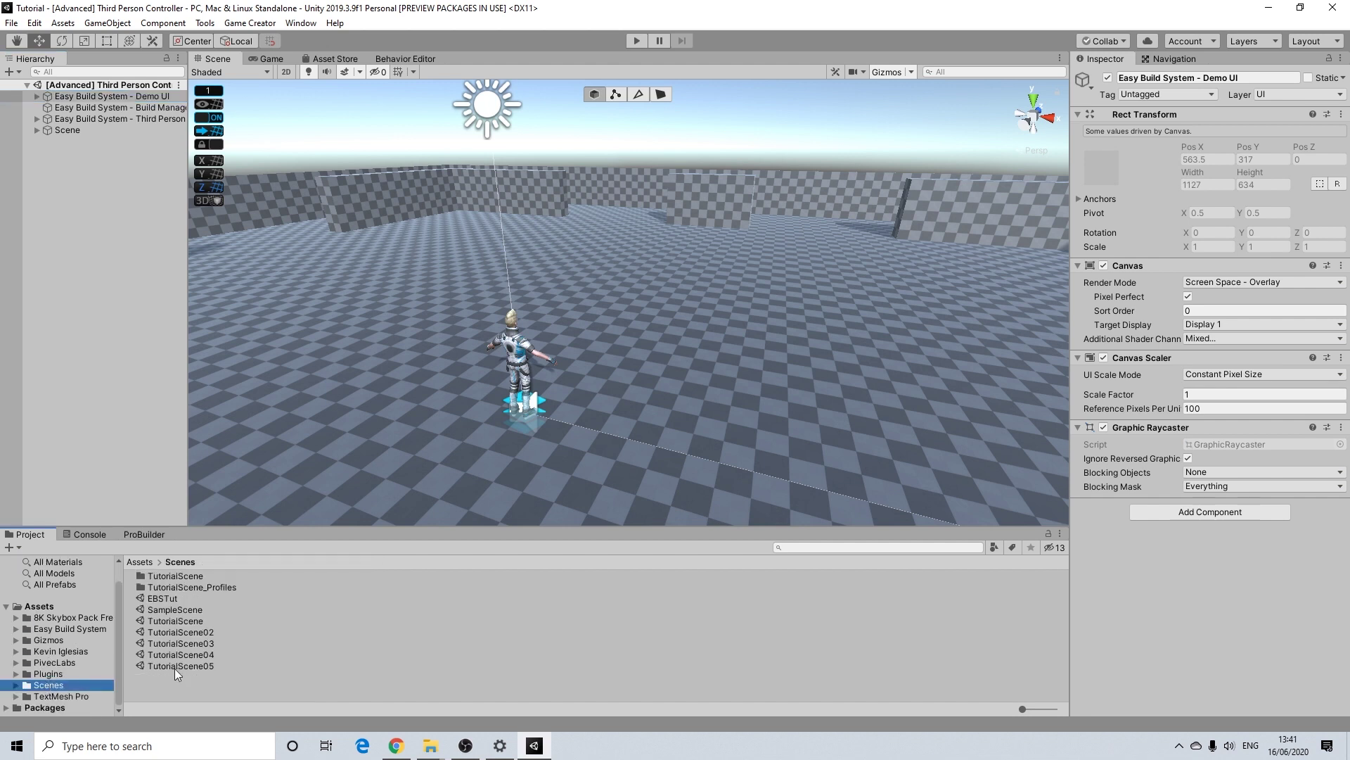
double_click(170, 598)
right_click(61, 227)
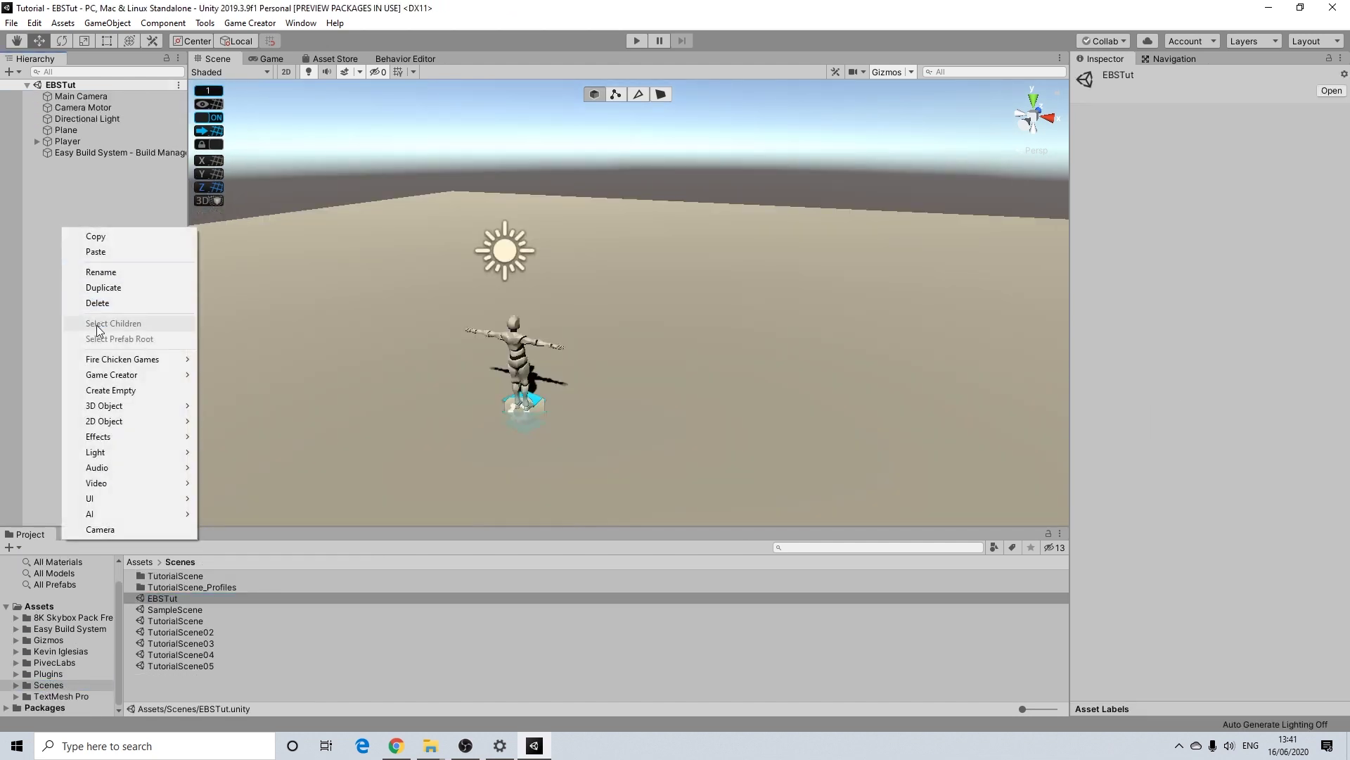
click(95, 251)
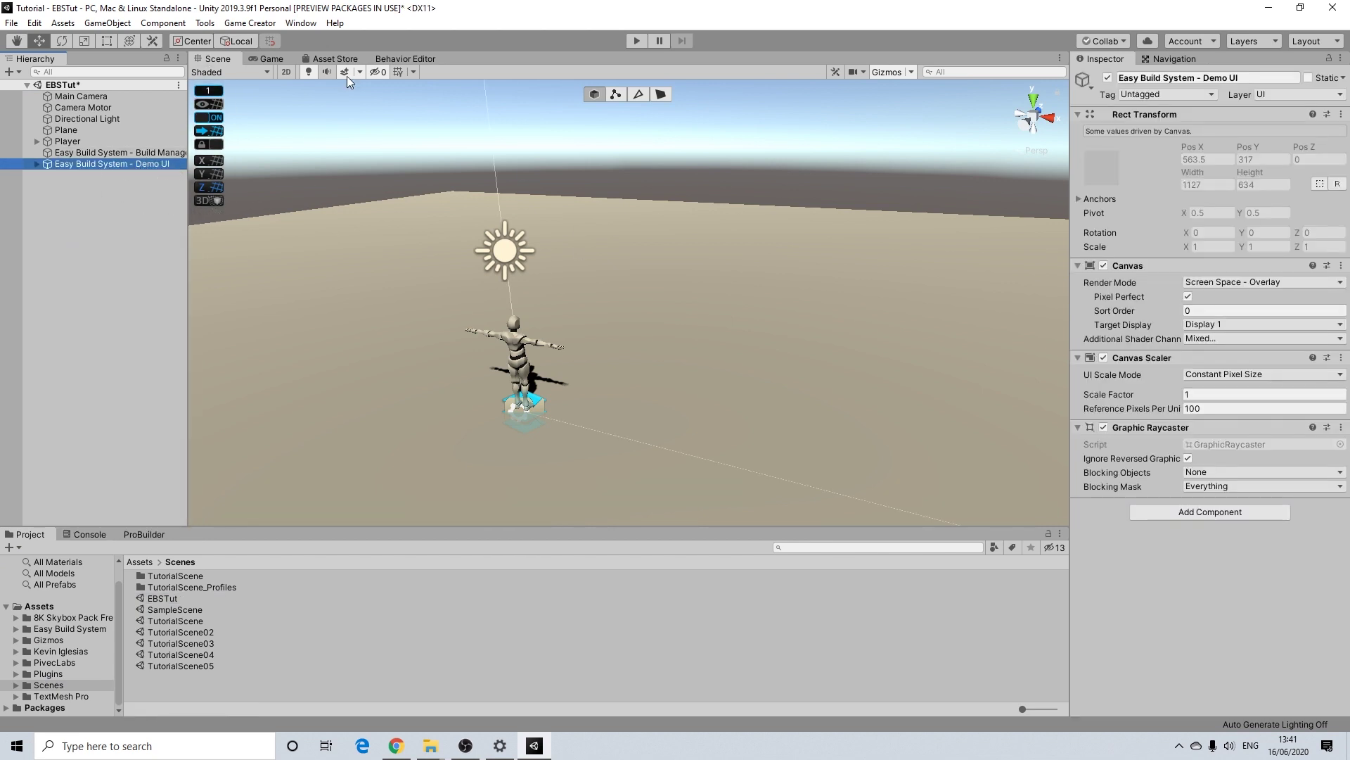
- Play the scene, enter placement mode, and place several default foundations side by side while walking the player around
click(636, 40)
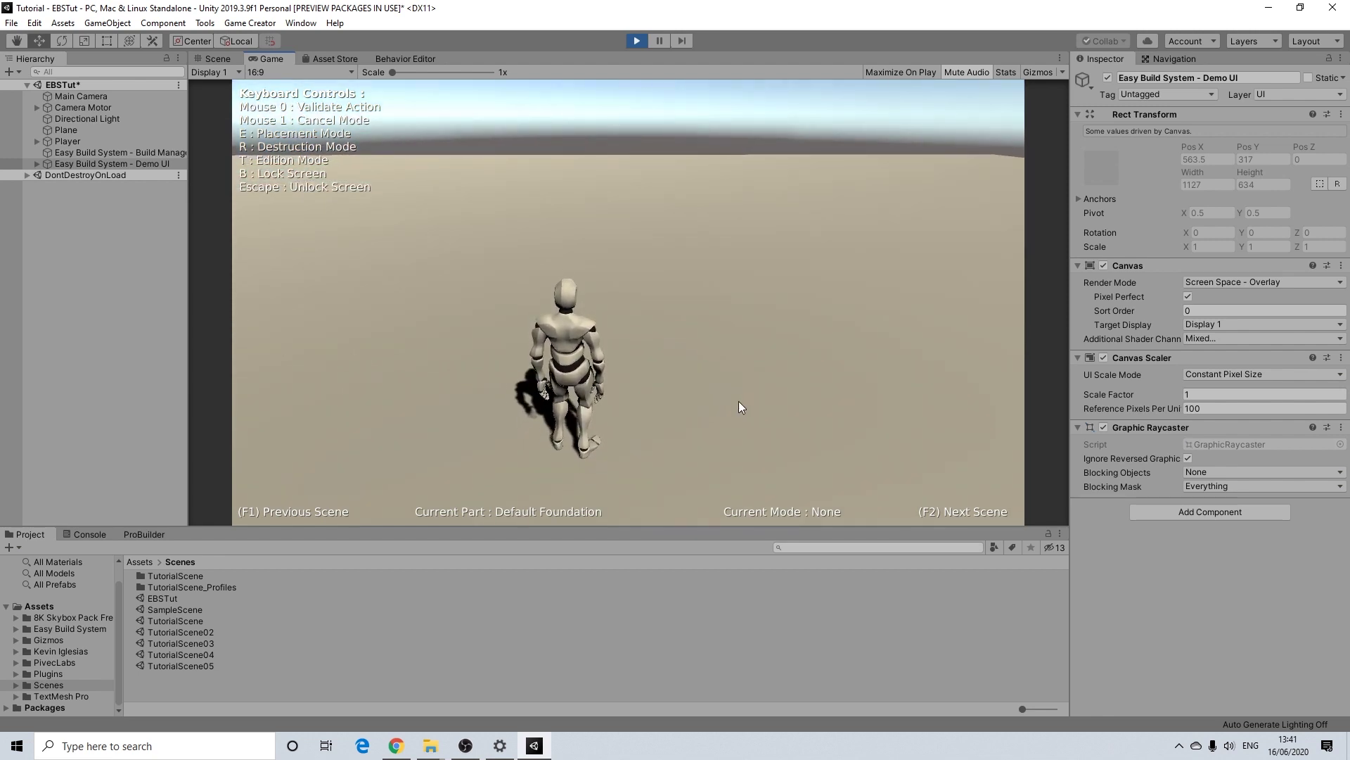
key(e)
click(738, 402)
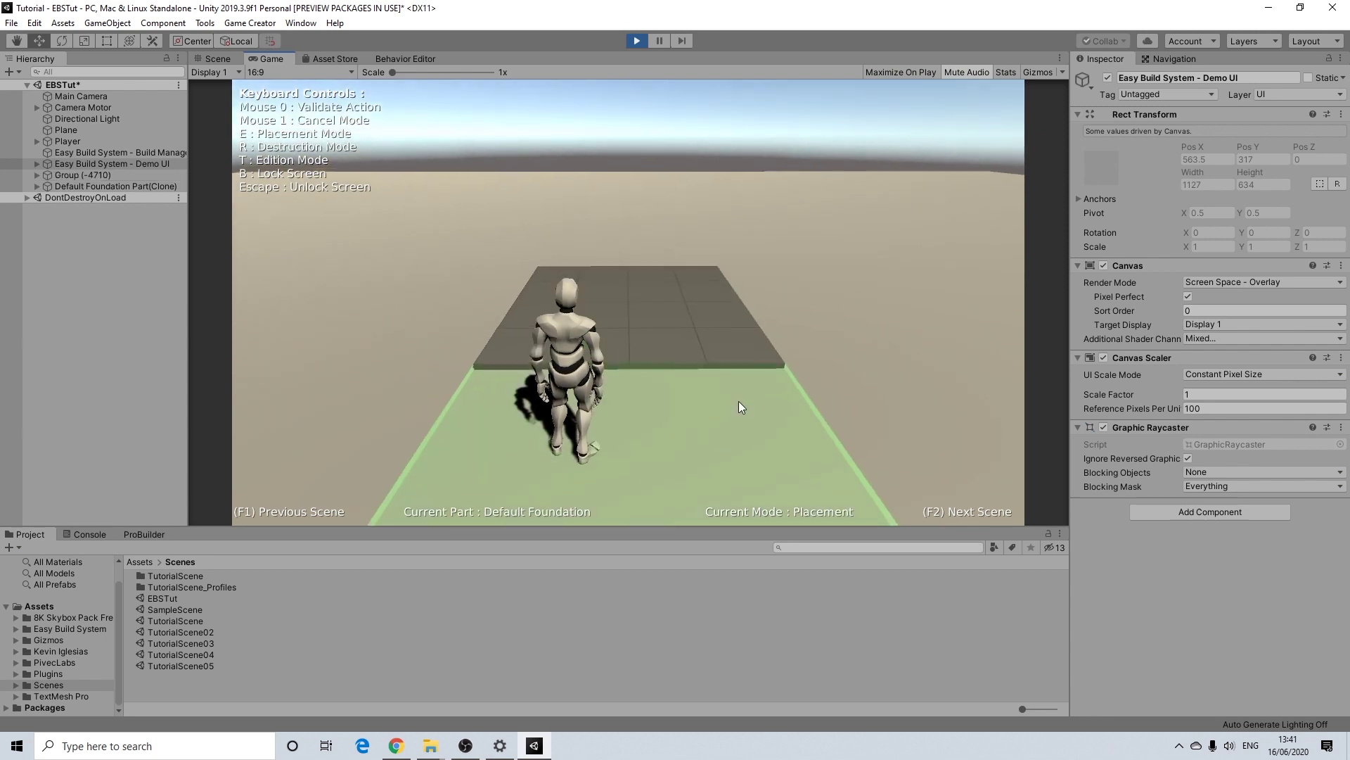
click(746, 401)
click(809, 394)
key(w)
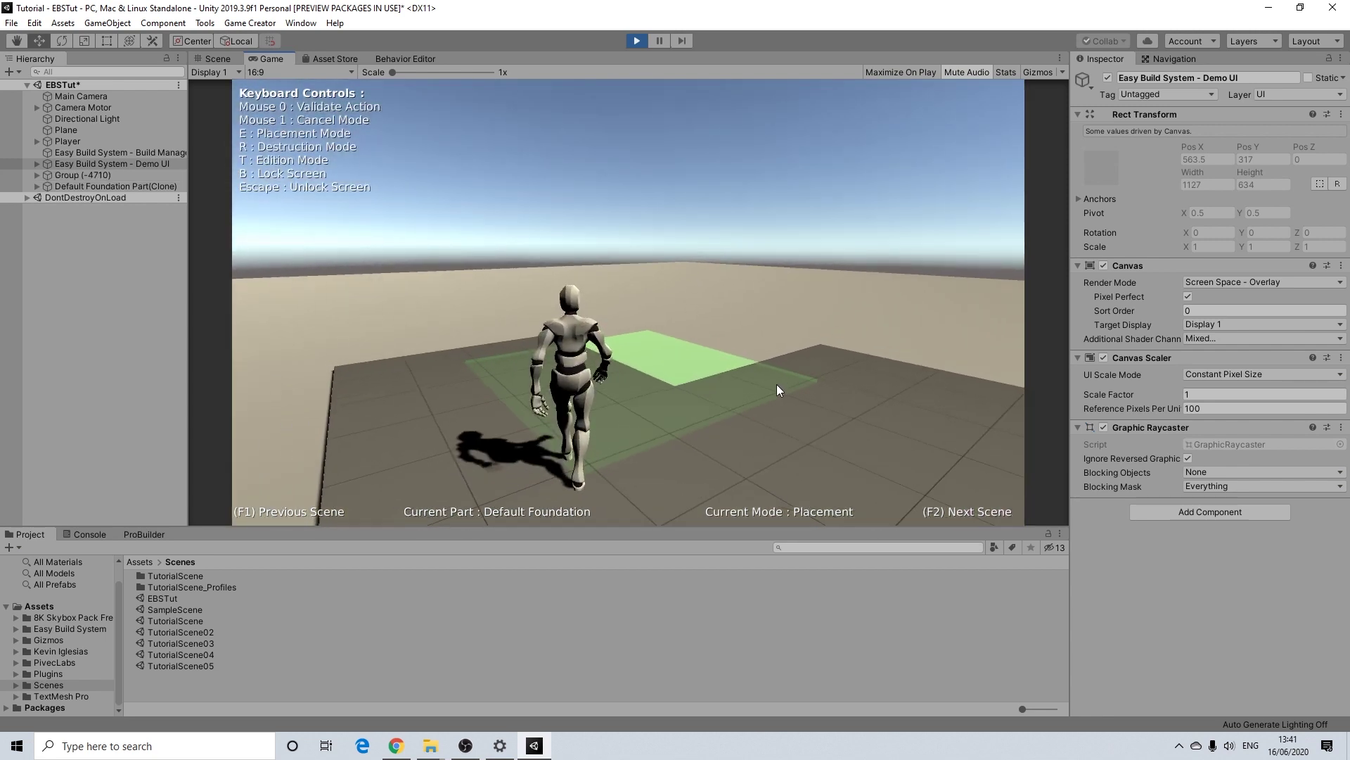
click(782, 384)
key(w)
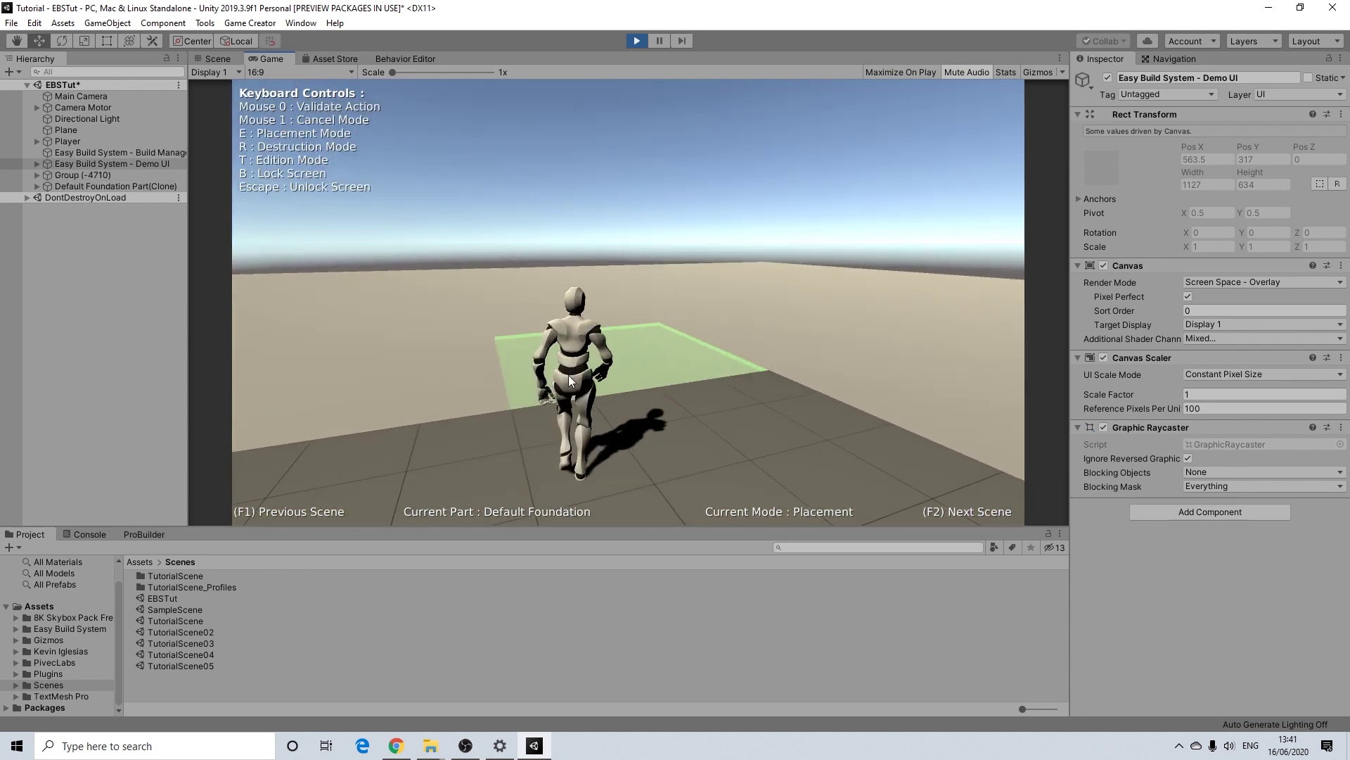
click(569, 375)
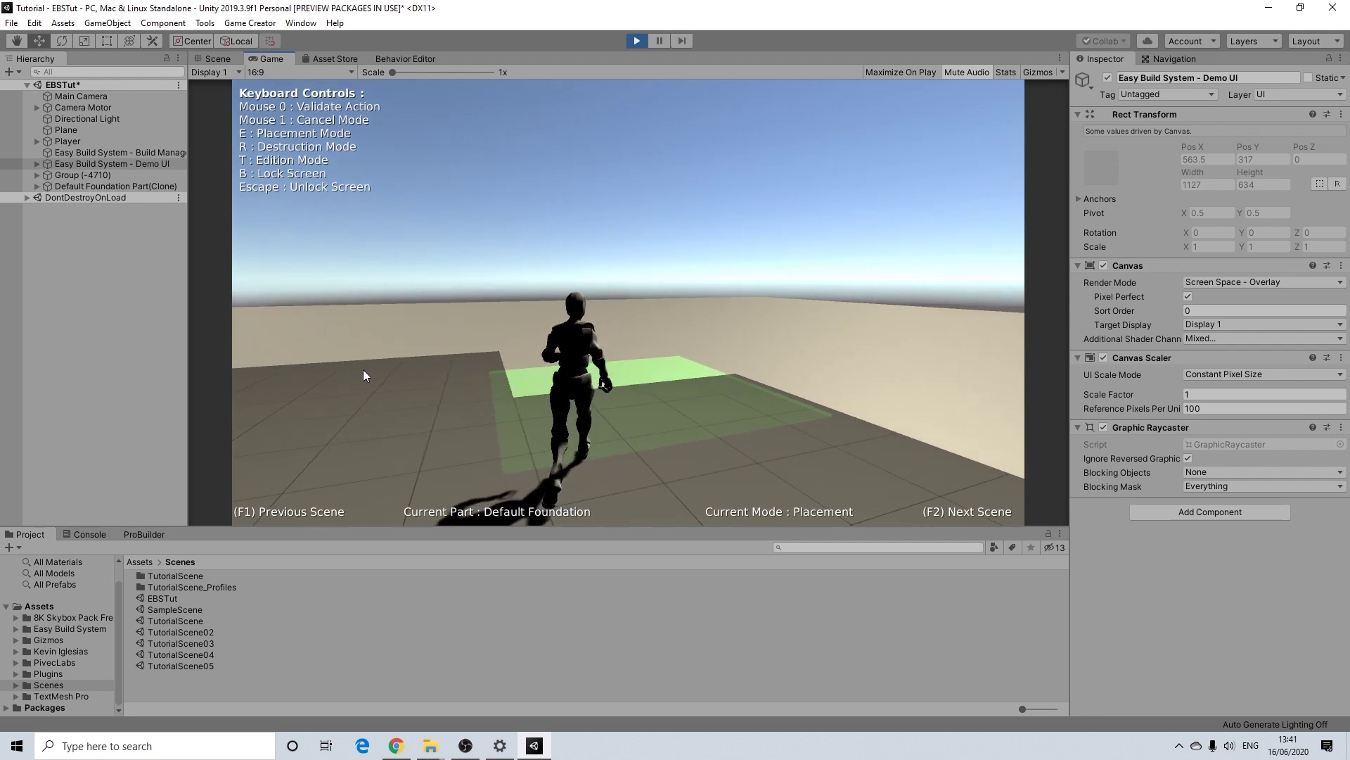
key(w)
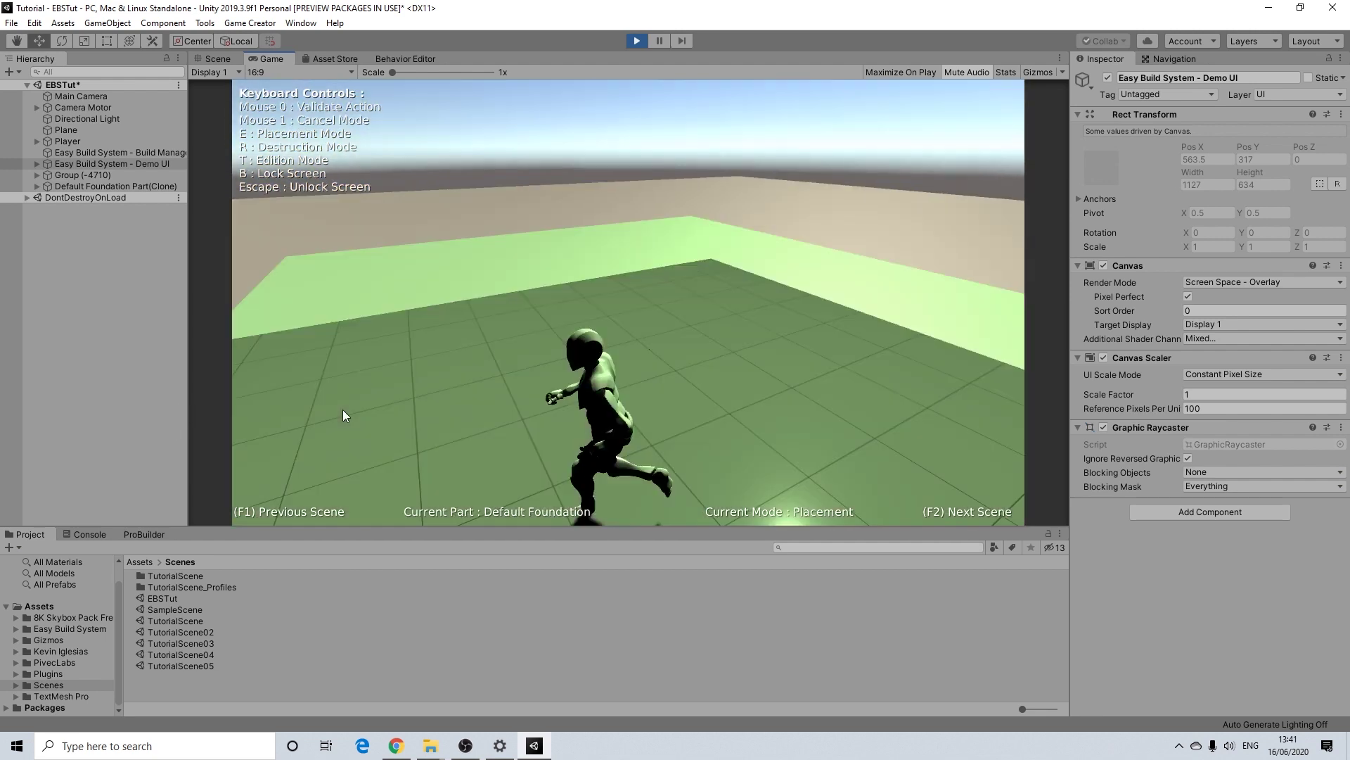
key(w)
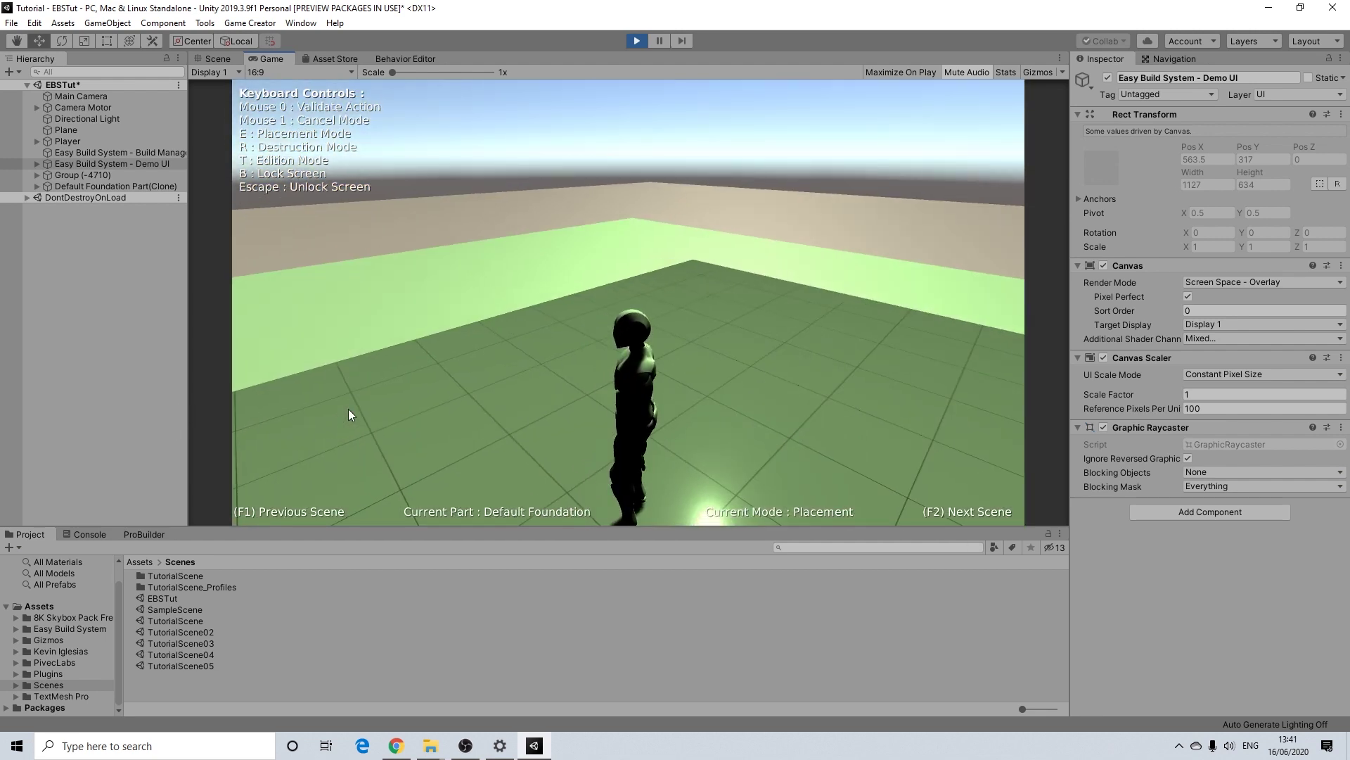
- Enter edition mode, change the current part to Default Wall, and return to placement mode
key(t)
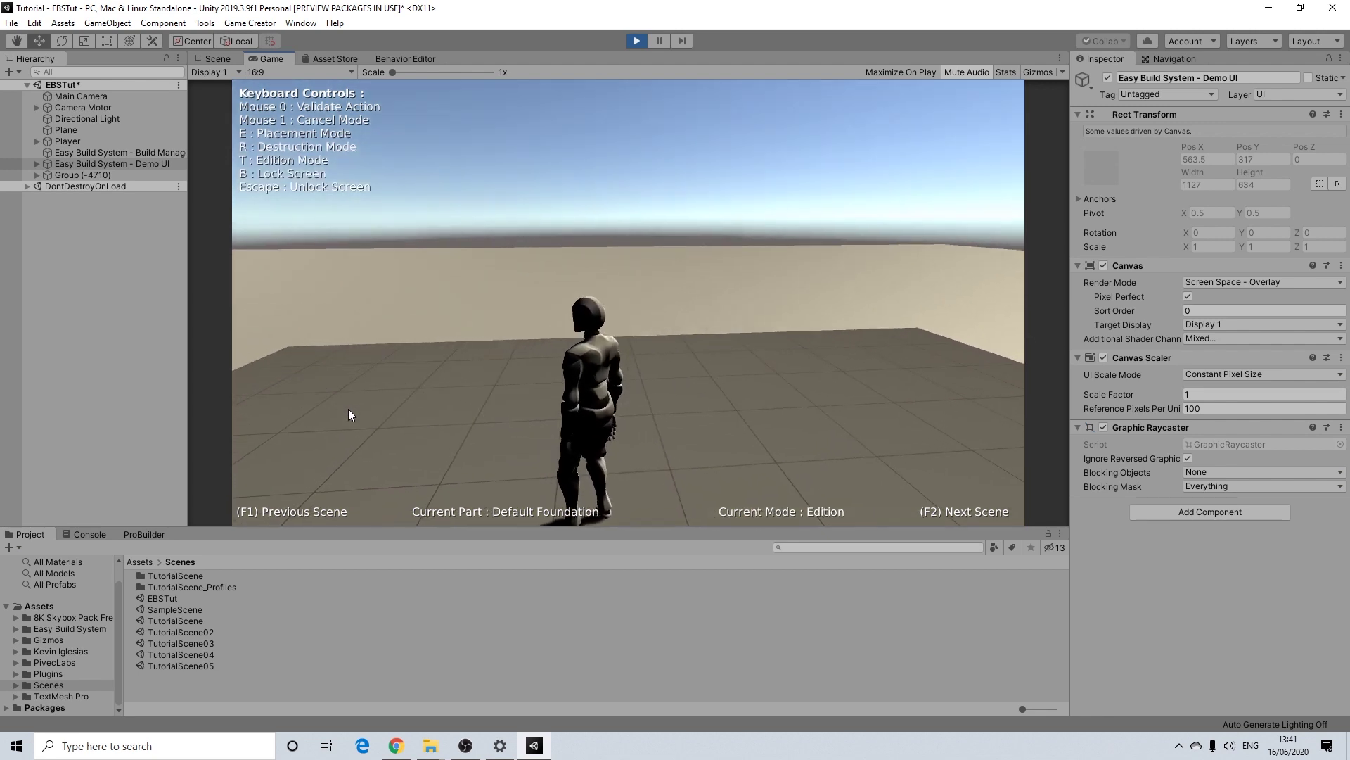
scroll(349, 409, up, 1)
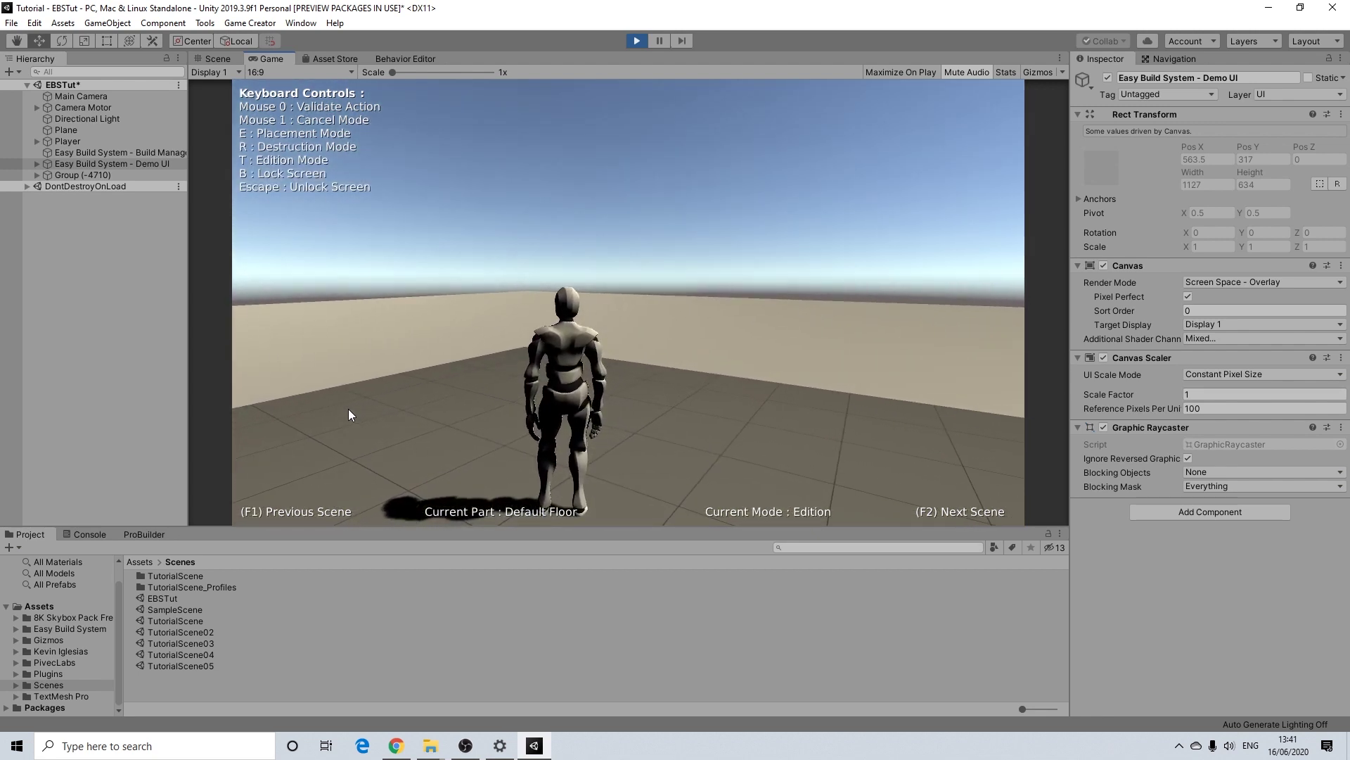
scroll(348, 408, down, 1)
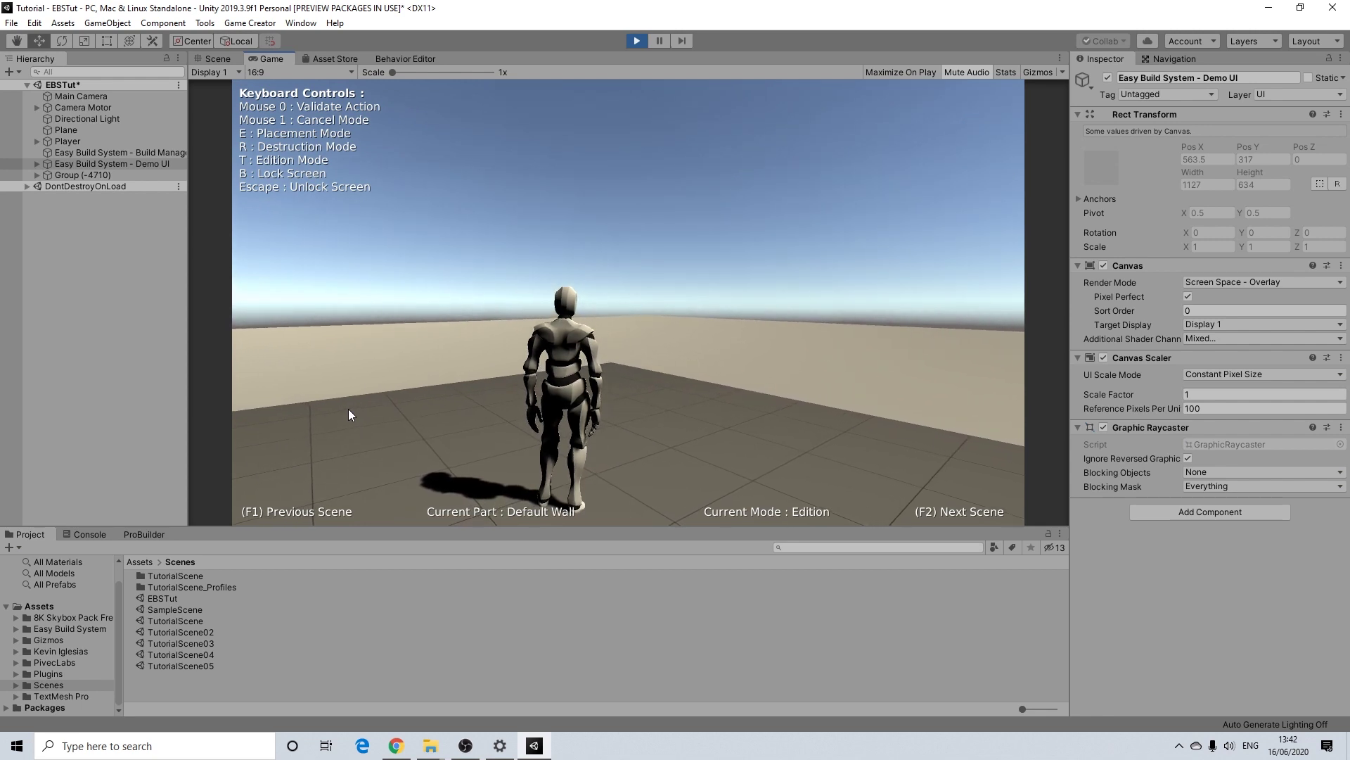
key(e)
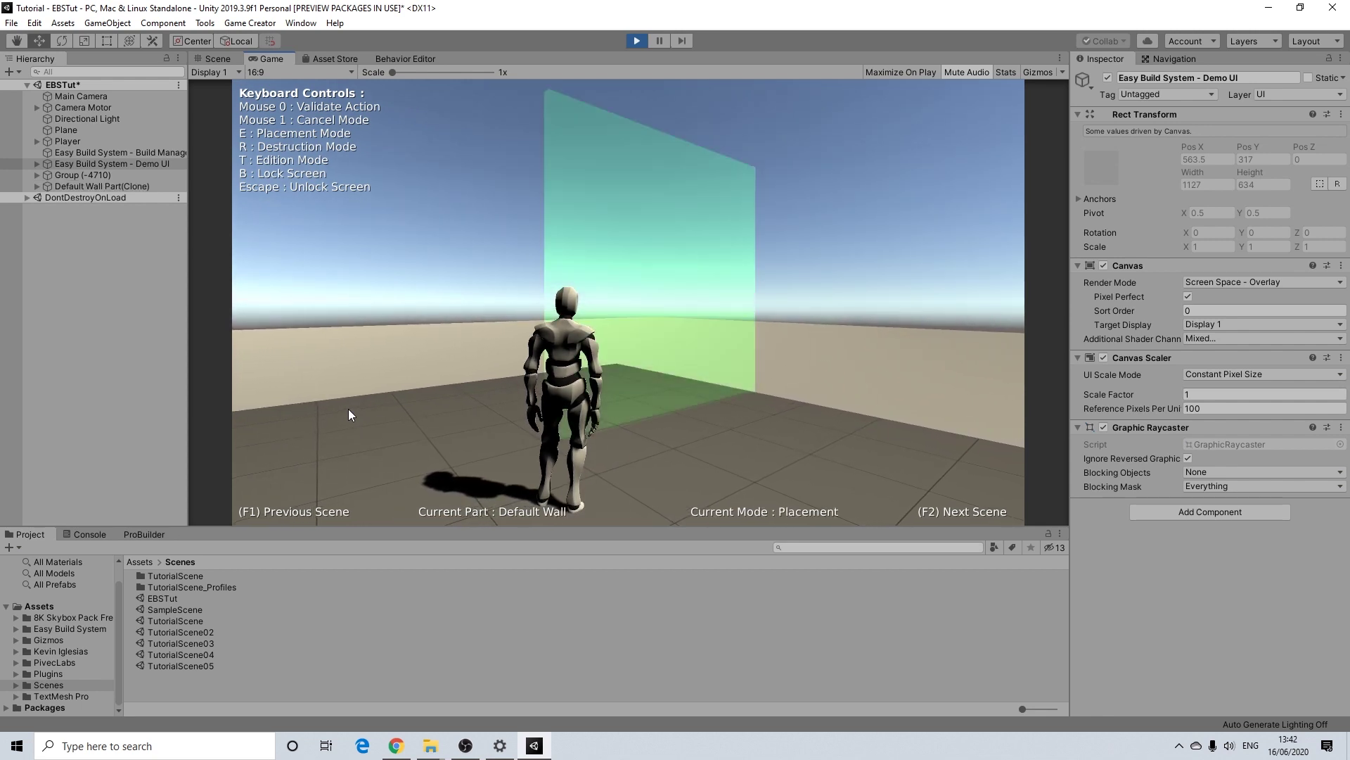
- Place a row of default walls along the edges of the foundation platform
key(w)
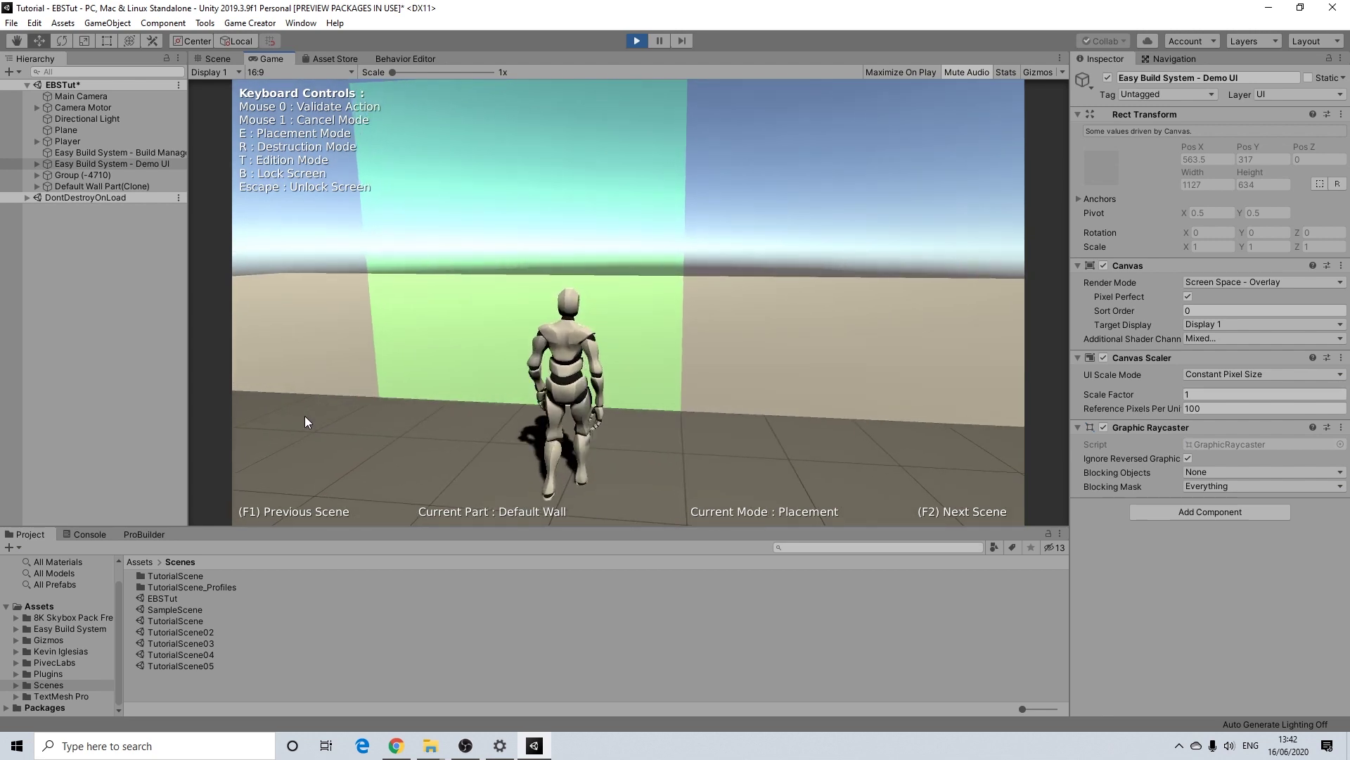
click(303, 415)
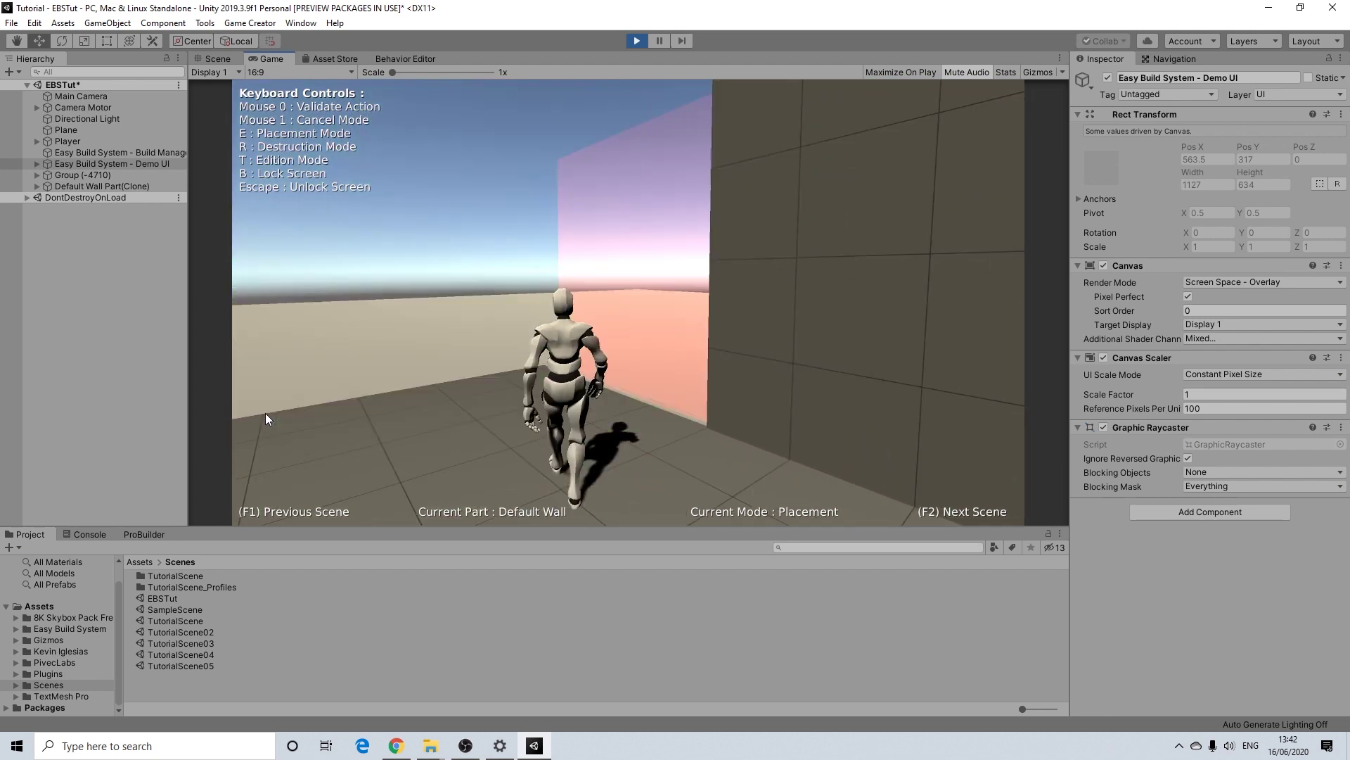
click(265, 414)
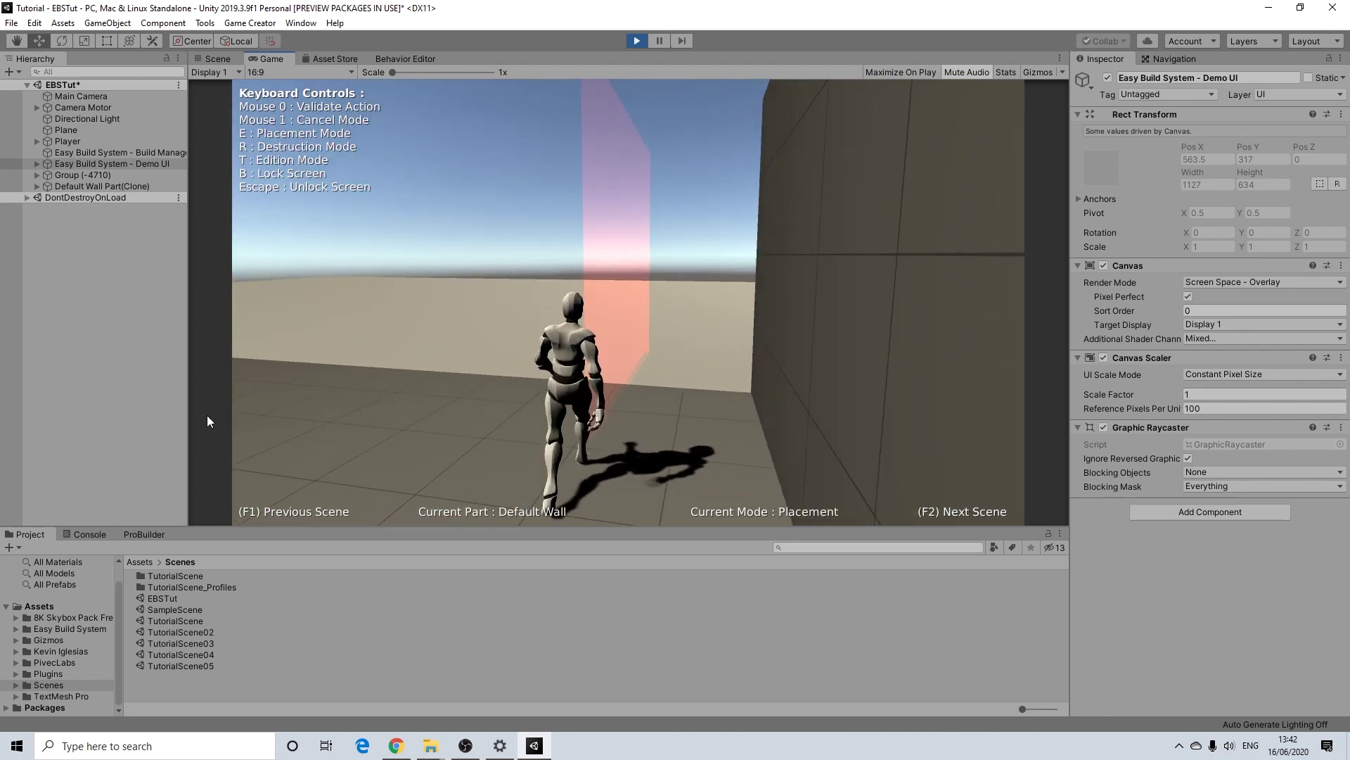
click(216, 416)
key(s)
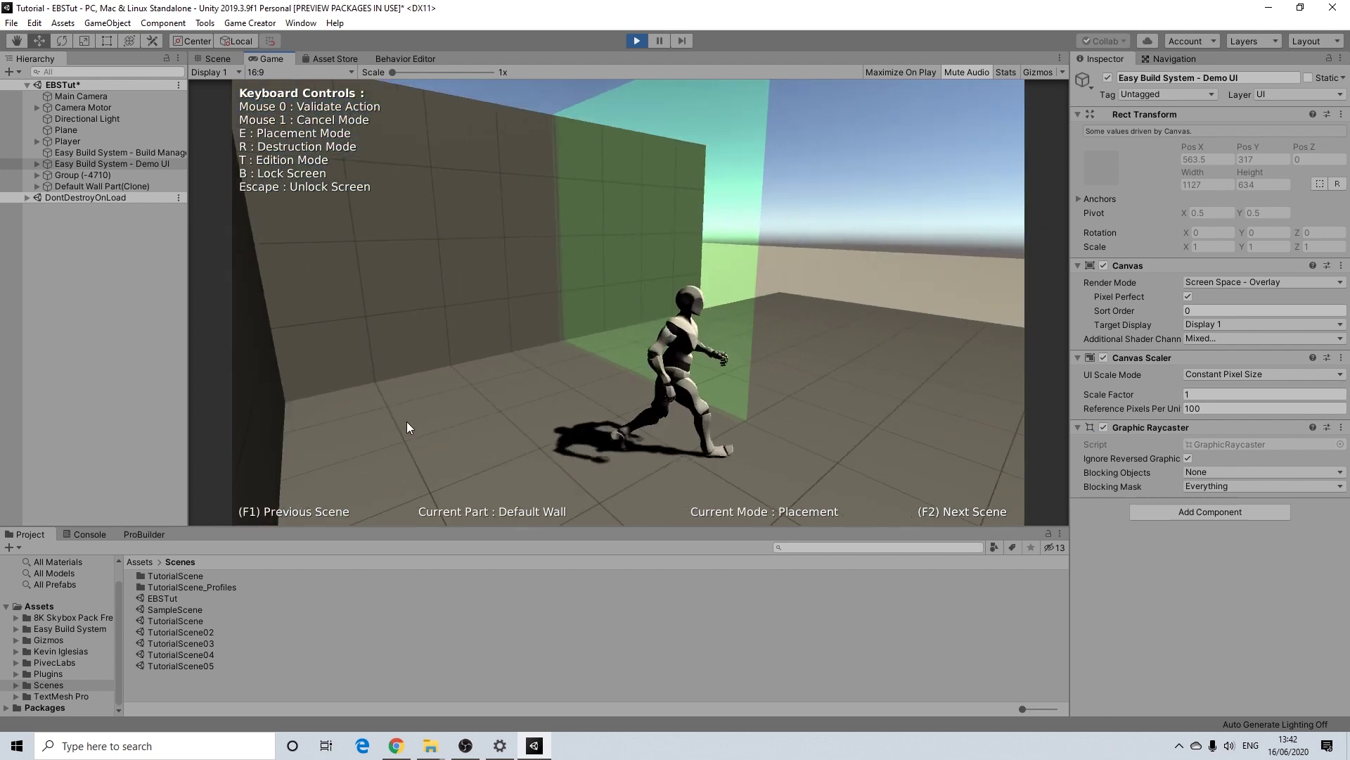
key(w)
key(d)
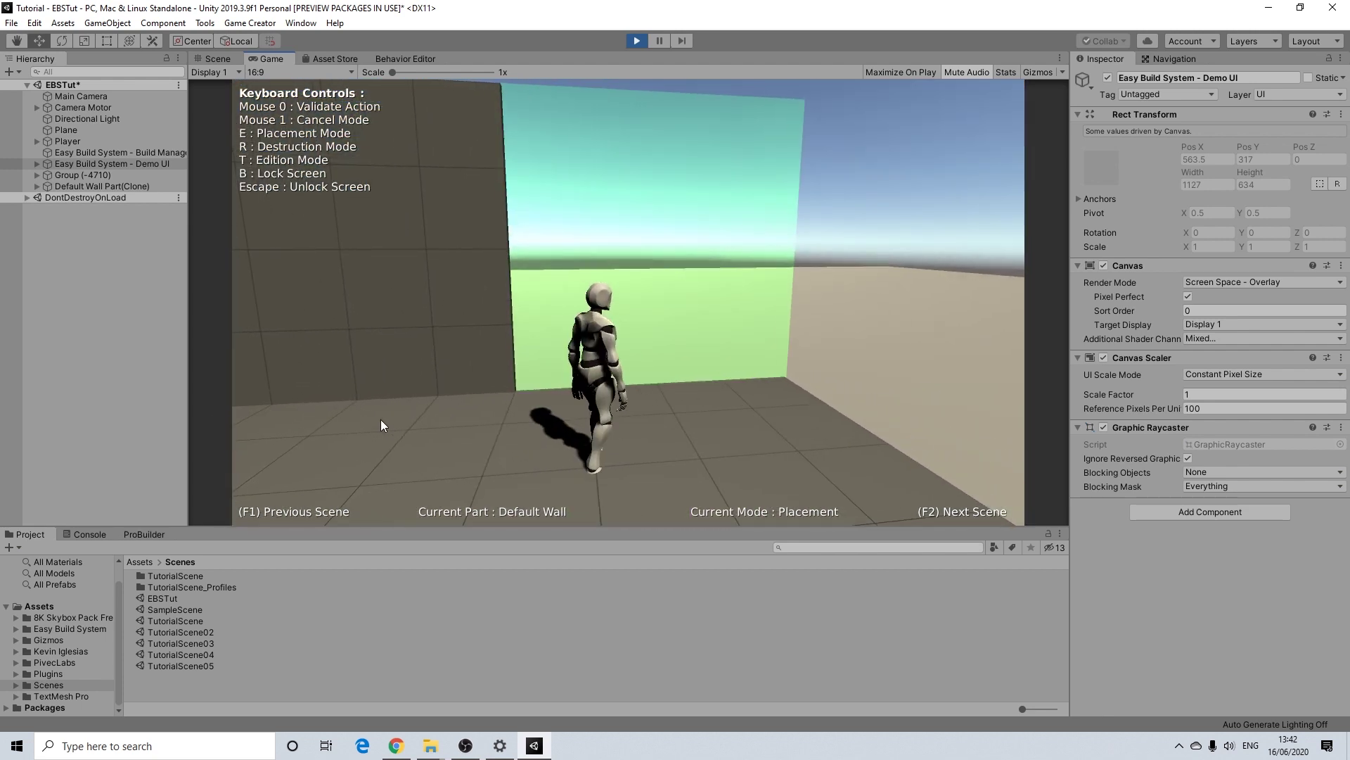
click(381, 420)
- Place a default wall across the interior of the platform and stack another wall on top
key(s)
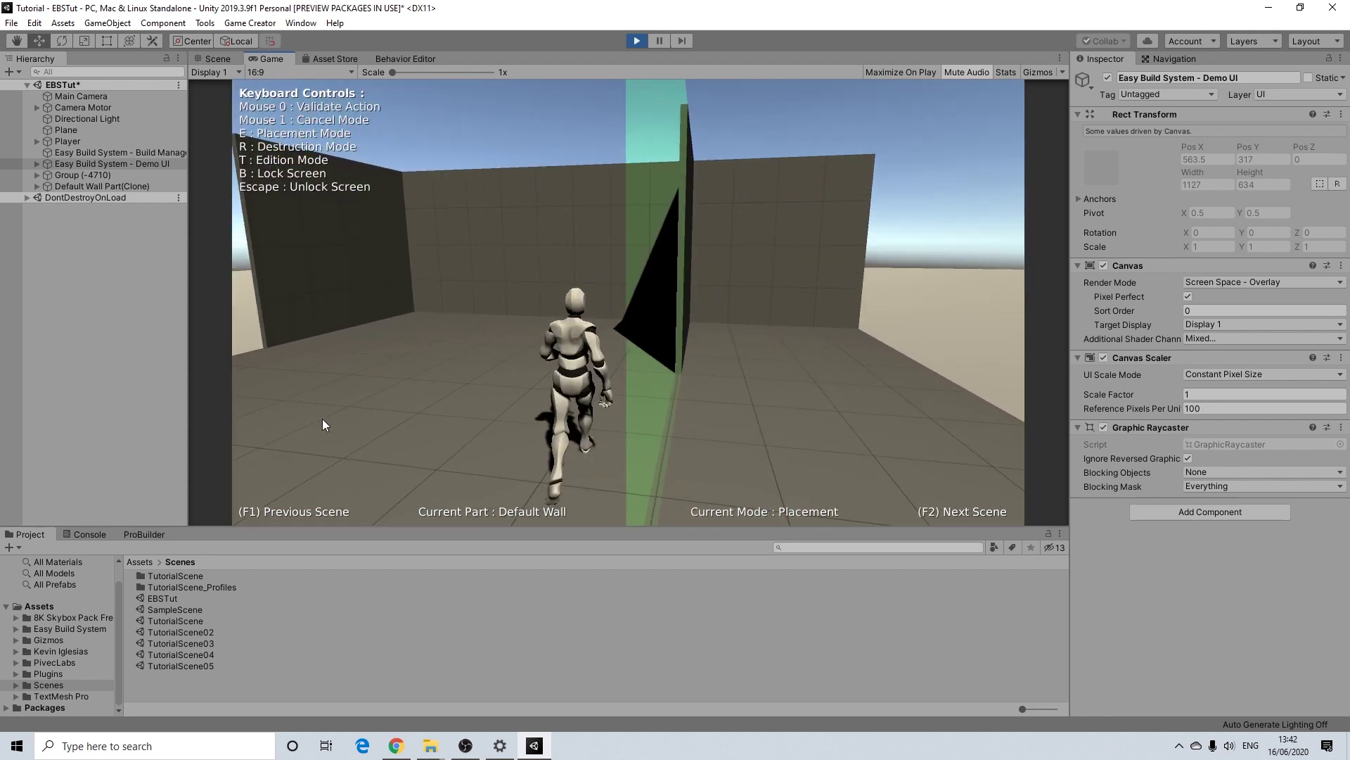
click(316, 419)
key(s)
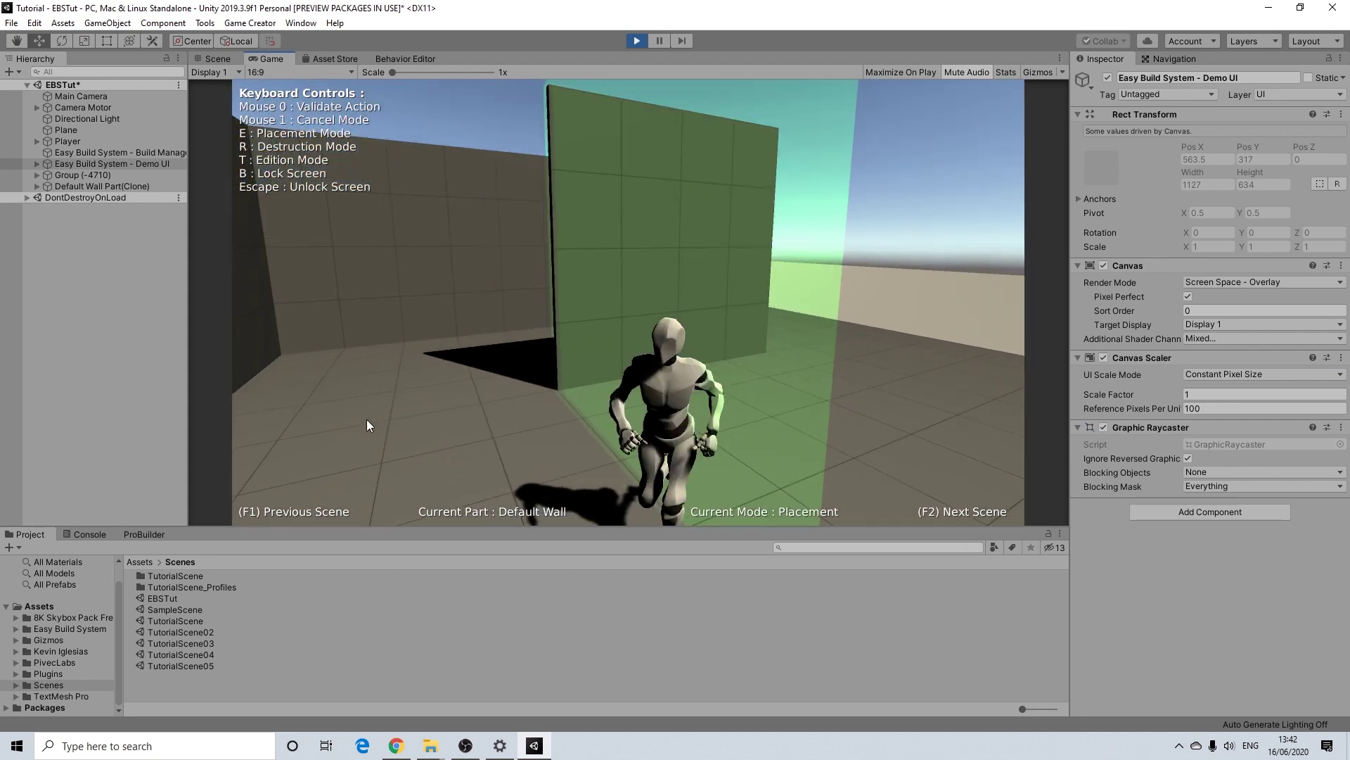
key(w)
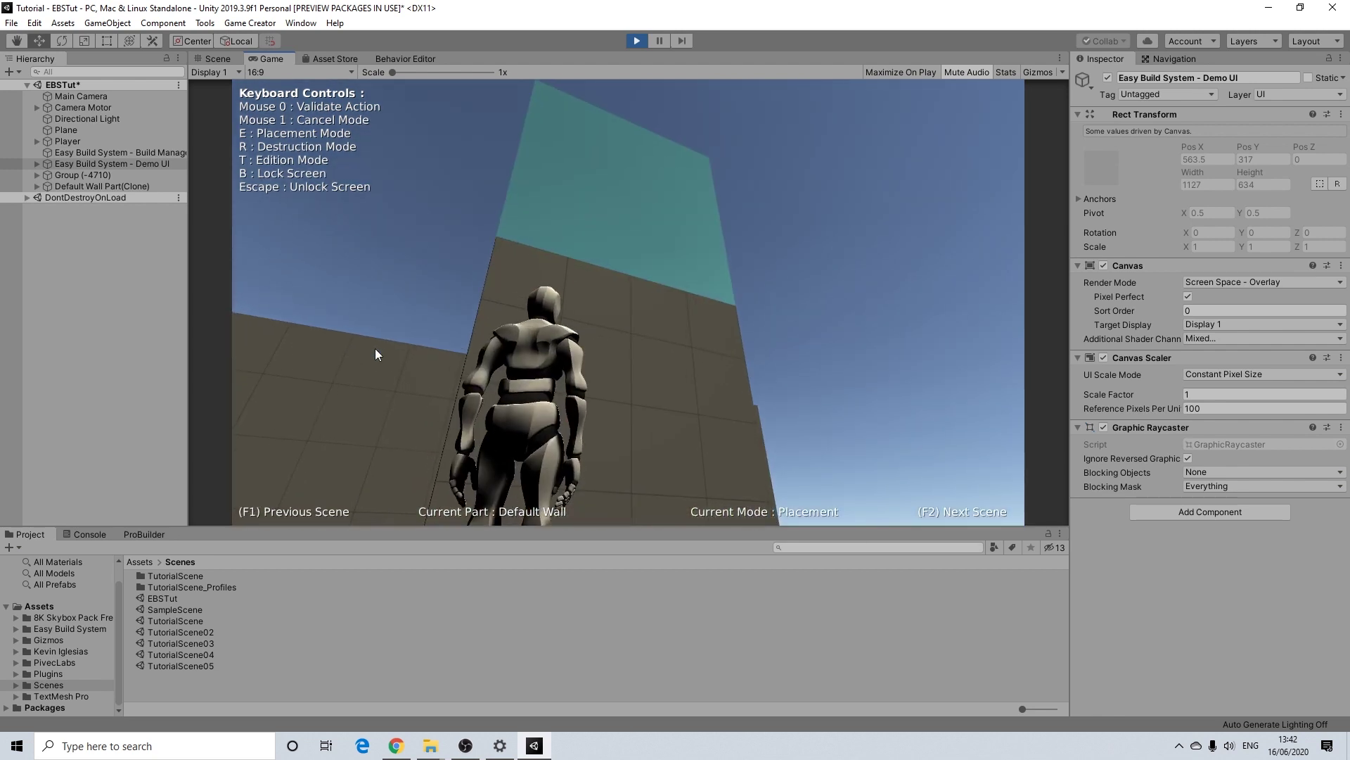
click(374, 348)
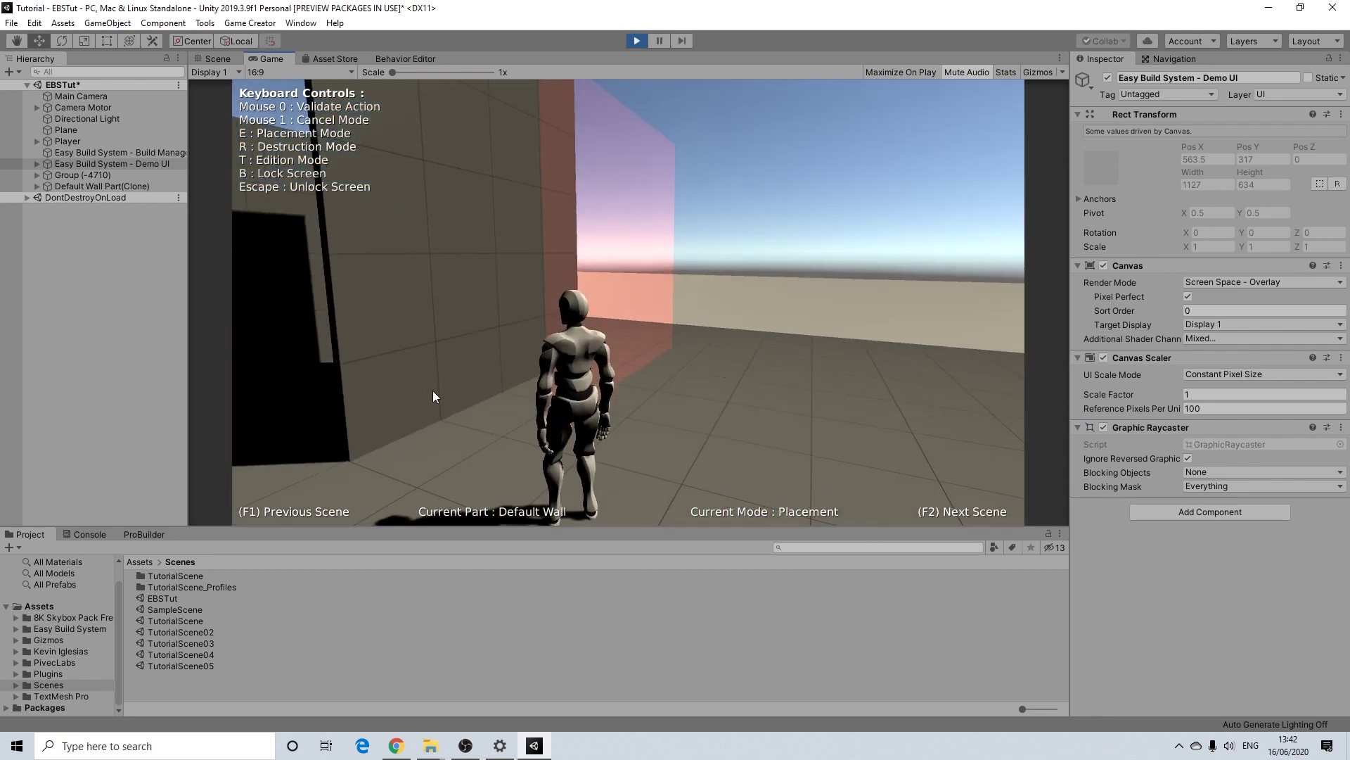
- Walk the player around the structure while placing further default walls, and stop playing the scene
key(w)
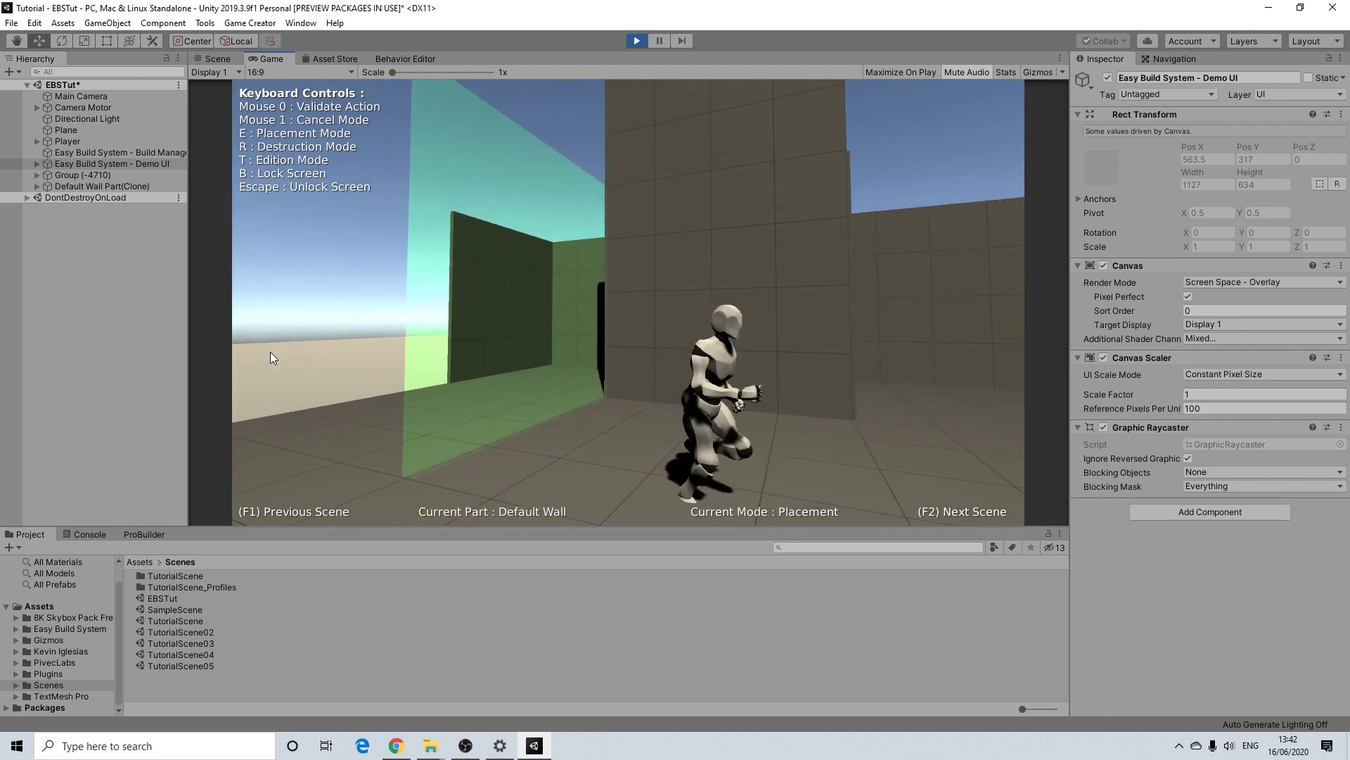
click(246, 341)
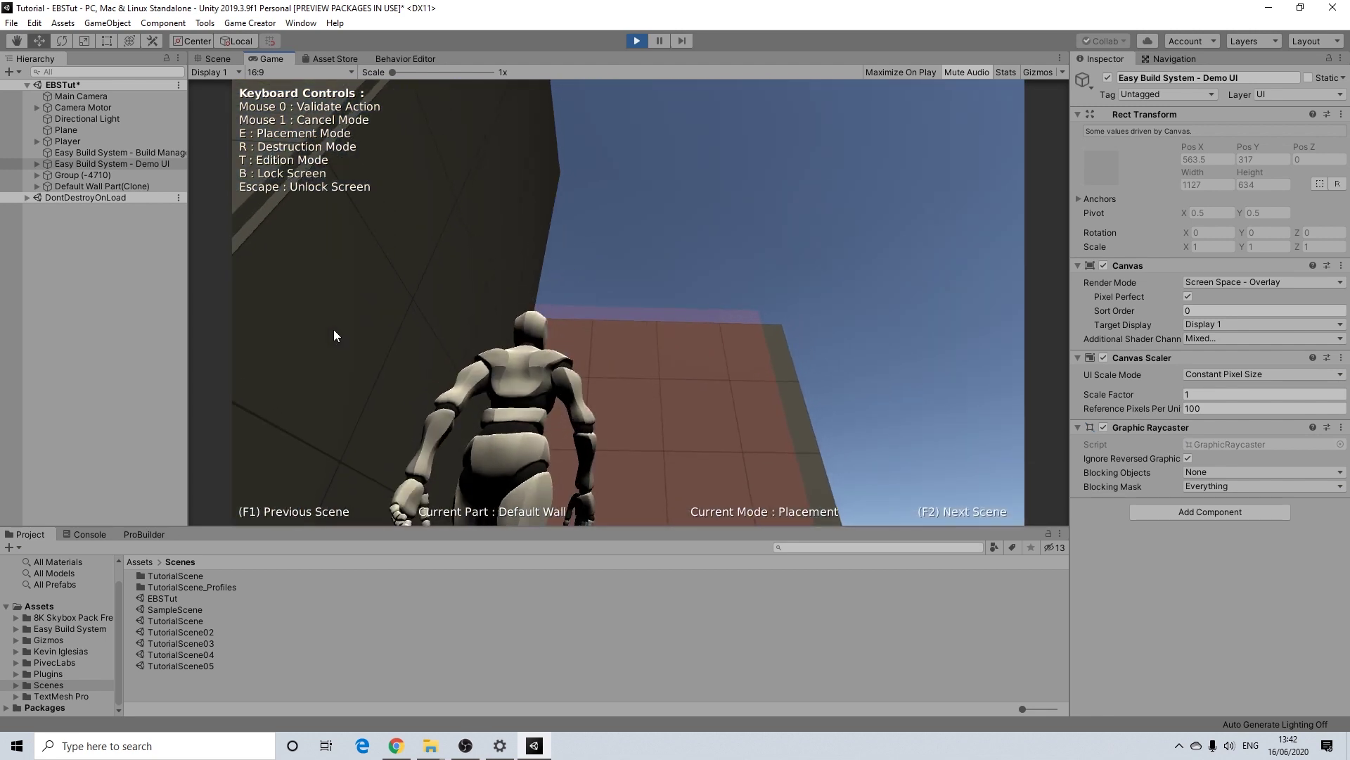
click(337, 323)
key(s)
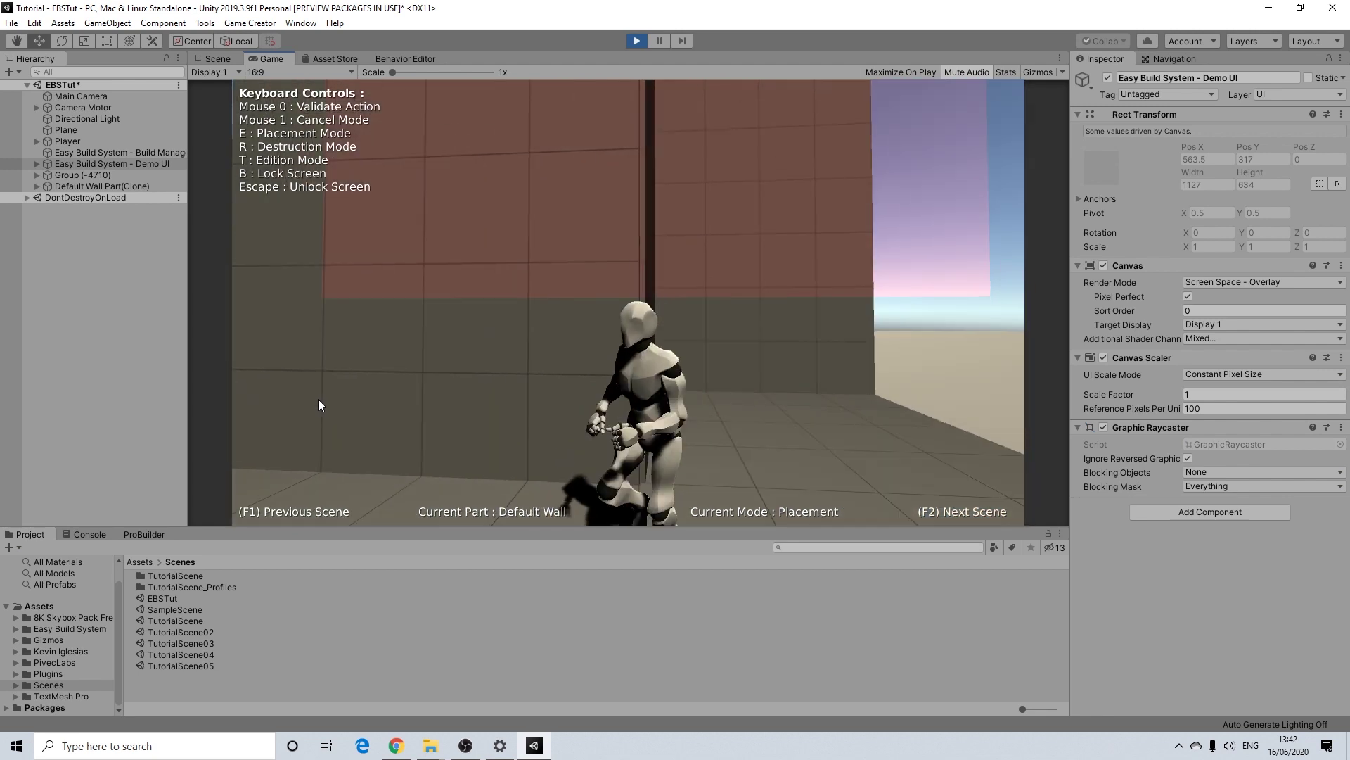
key(d)
key(a)
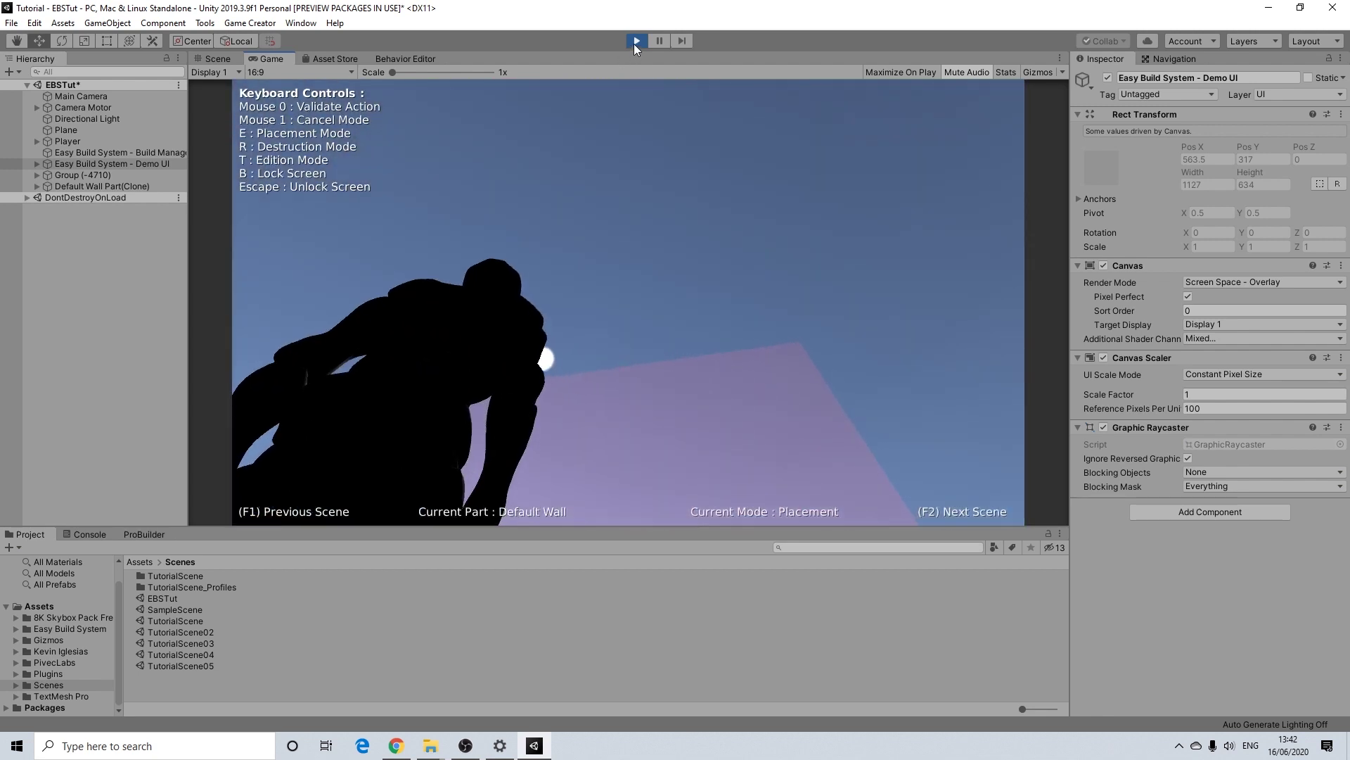
click(636, 42)
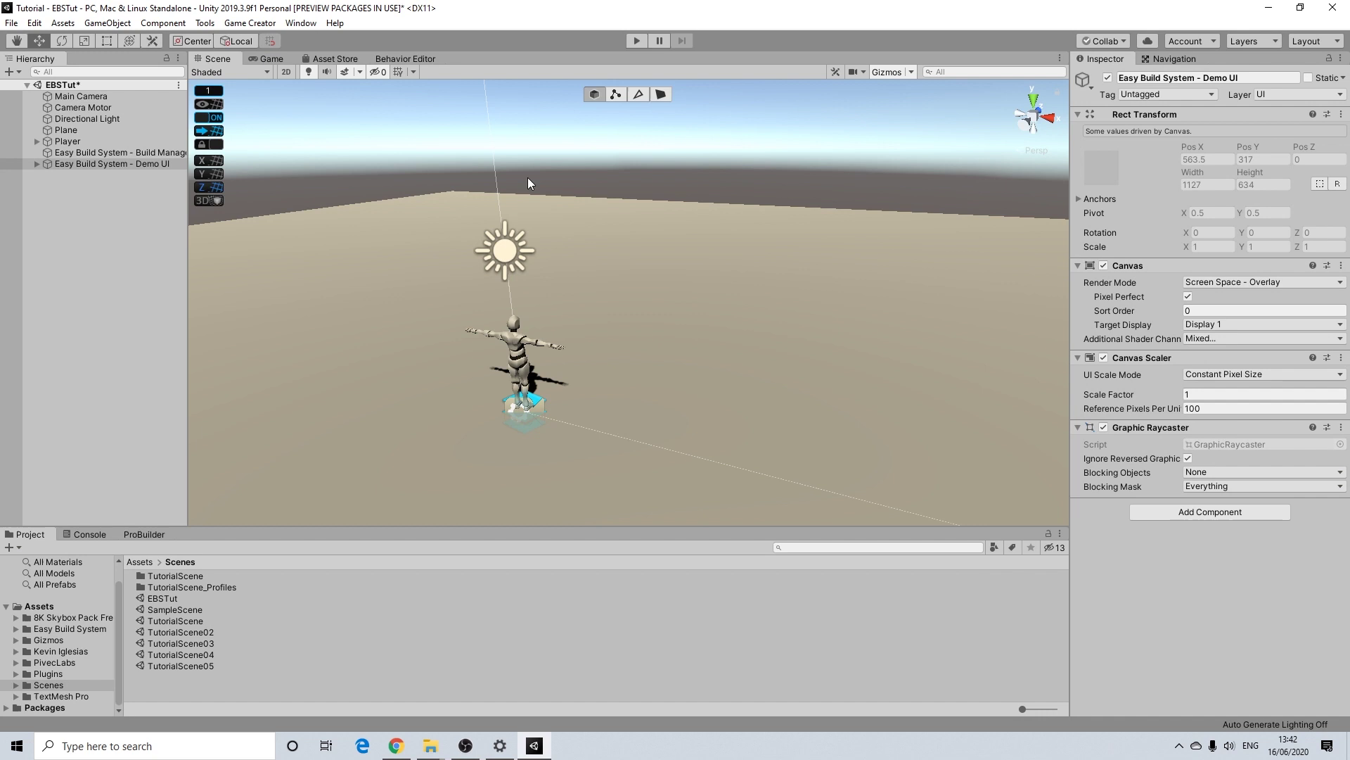
- Inspect the Build Manager's base and add-on settings and open the Default Parts Collection it loads
click(94, 152)
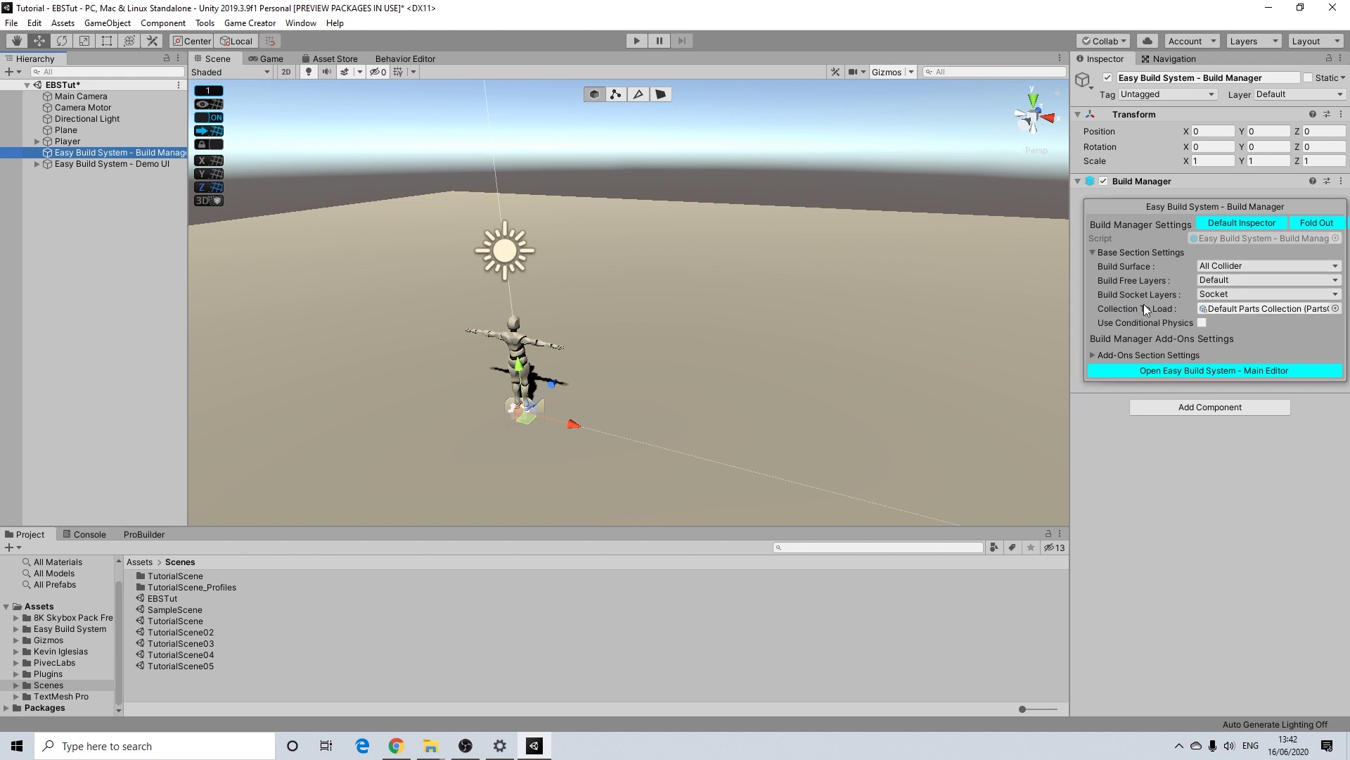
click(1153, 354)
click(1154, 355)
click(1224, 310)
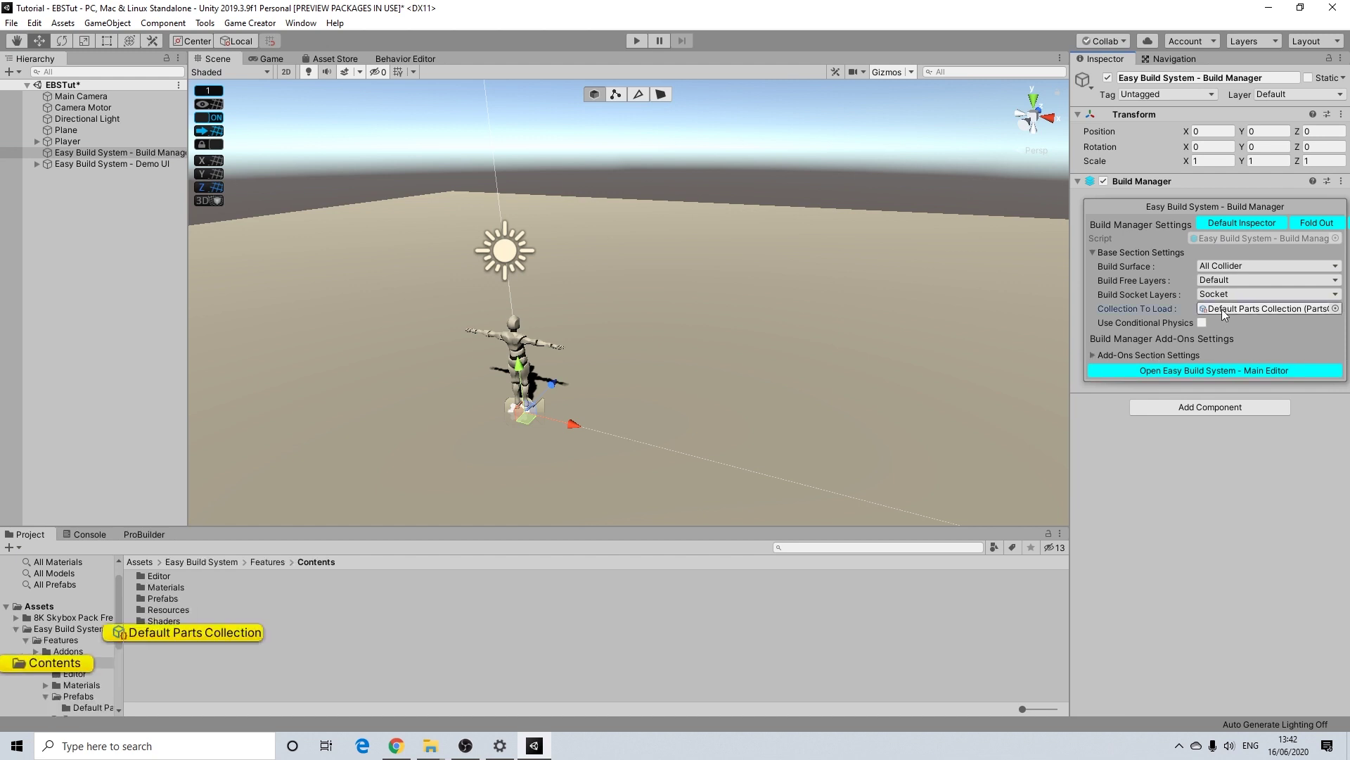
click(188, 630)
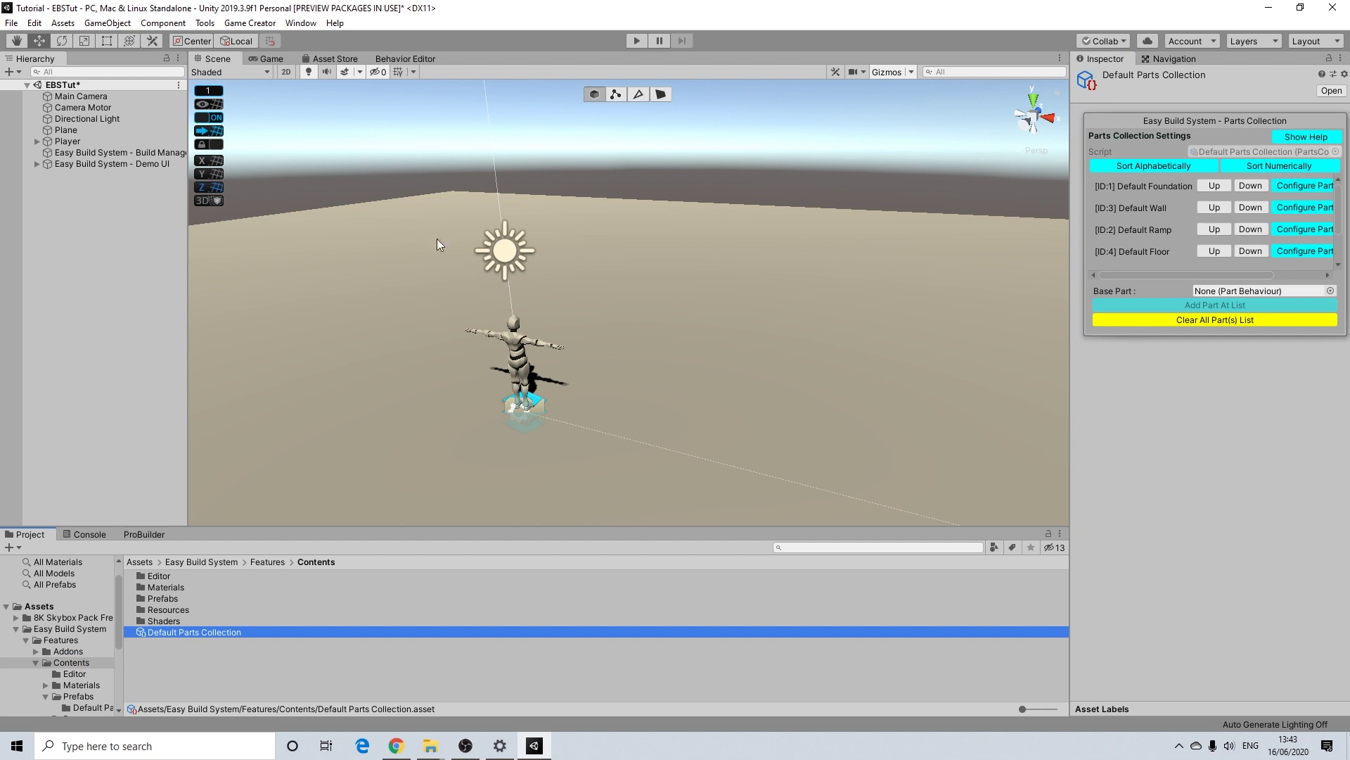
click(301, 22)
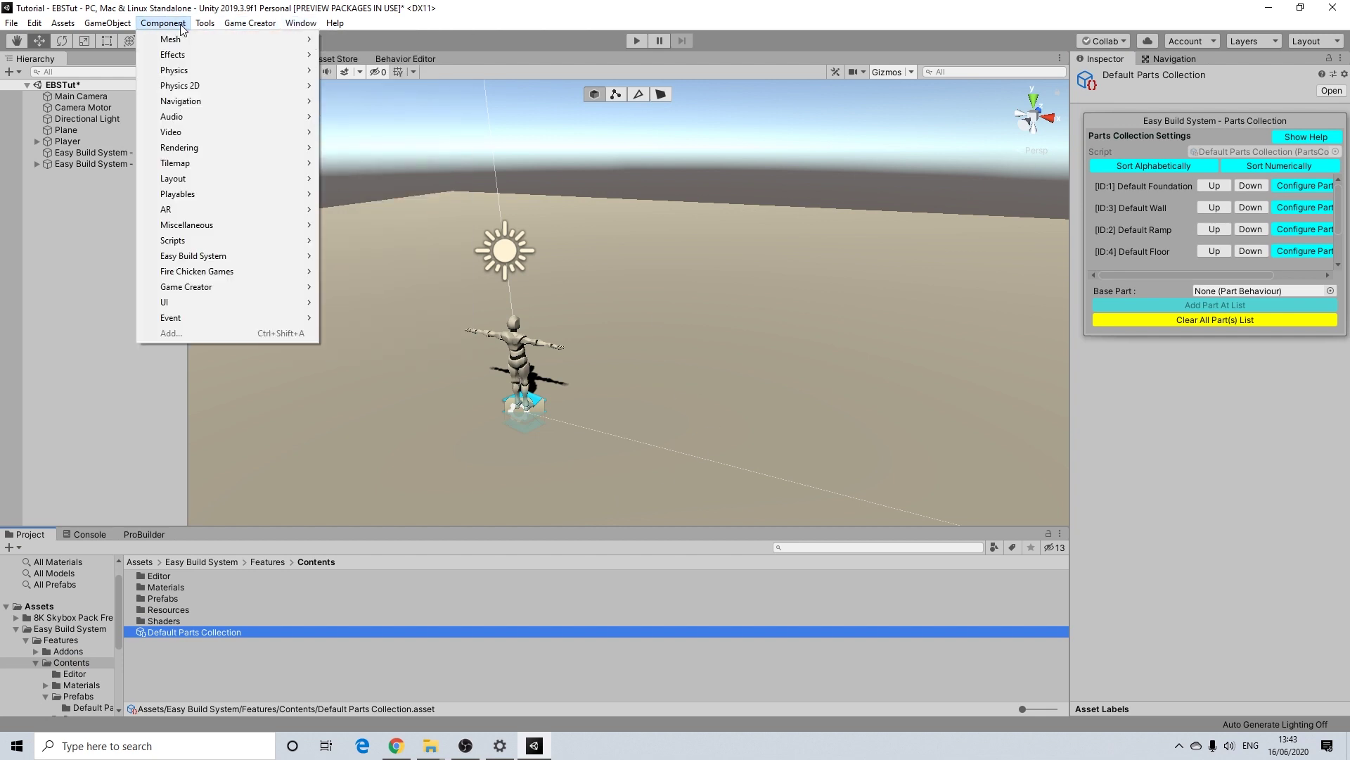
mouse_move(206, 24)
mouse_move(253, 40)
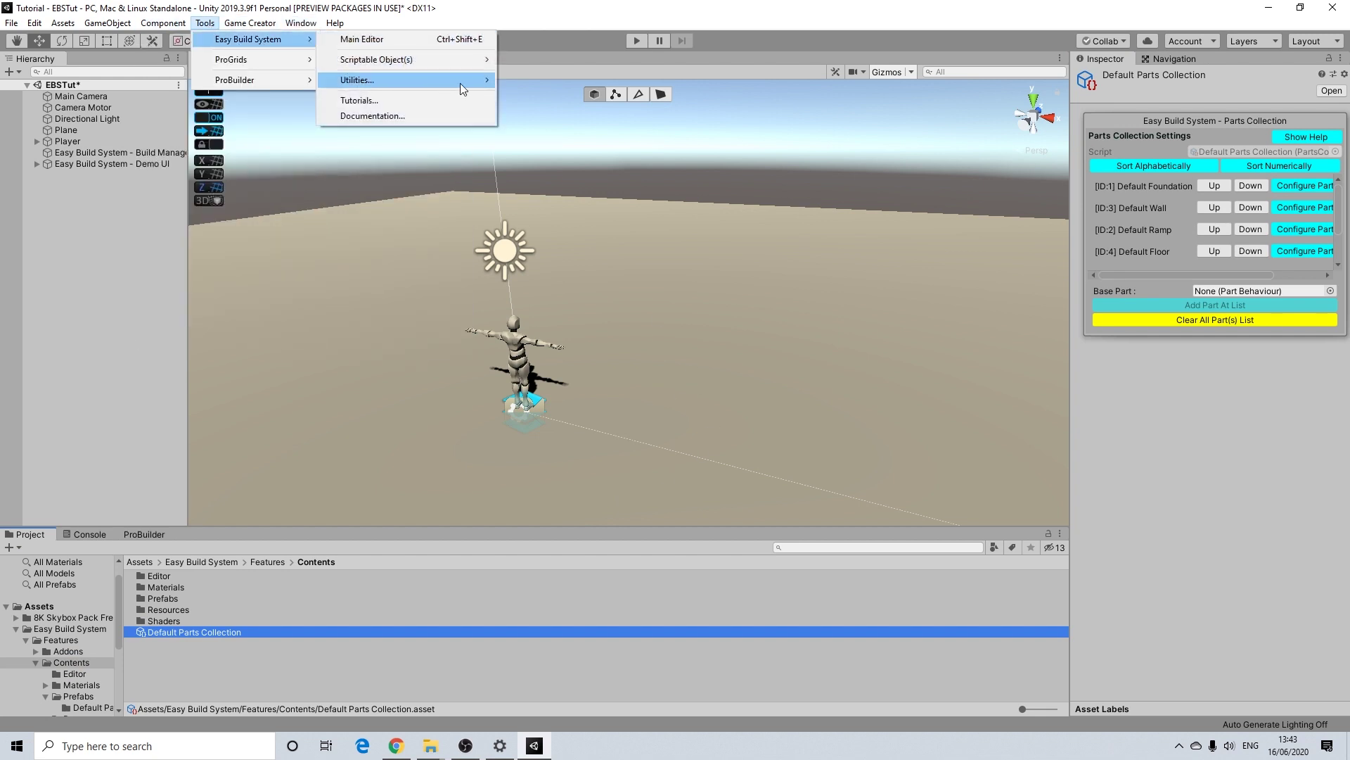
mouse_move(486, 80)
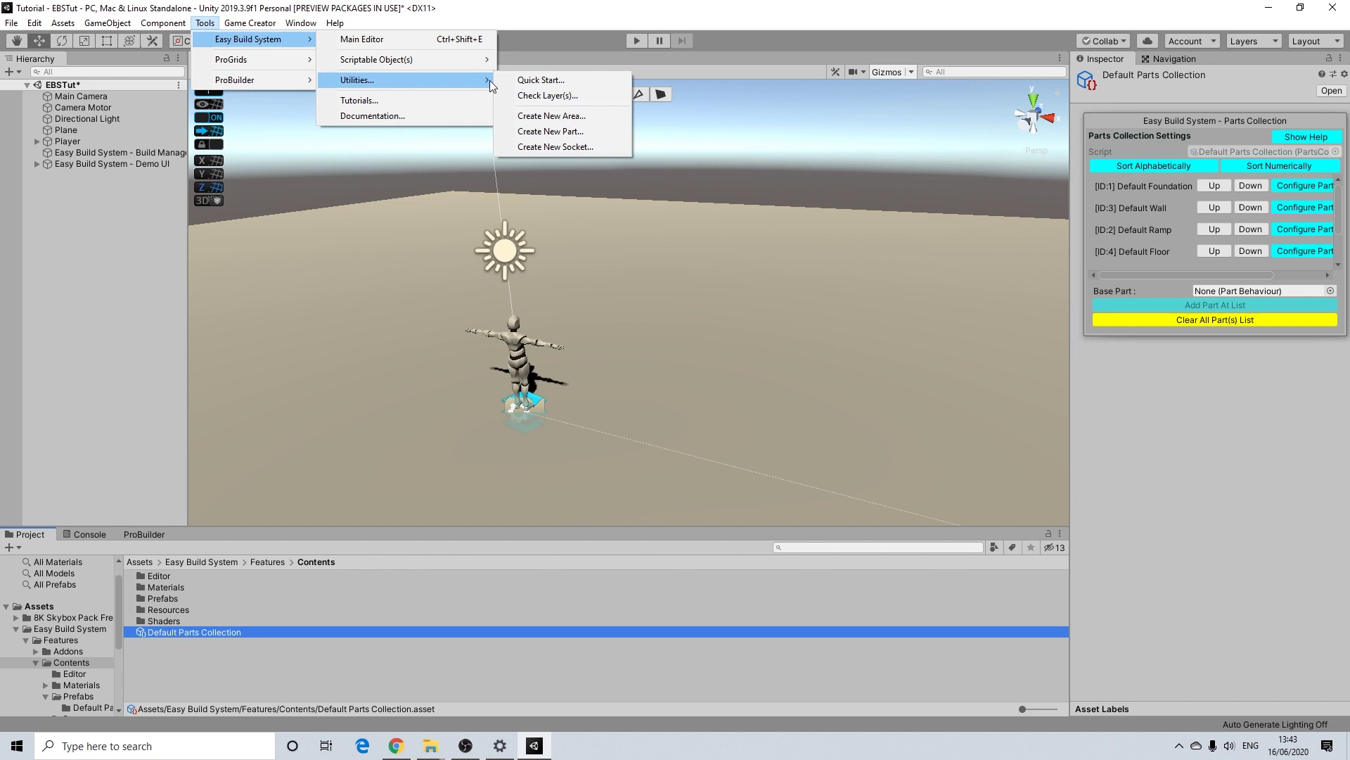
click(1253, 505)
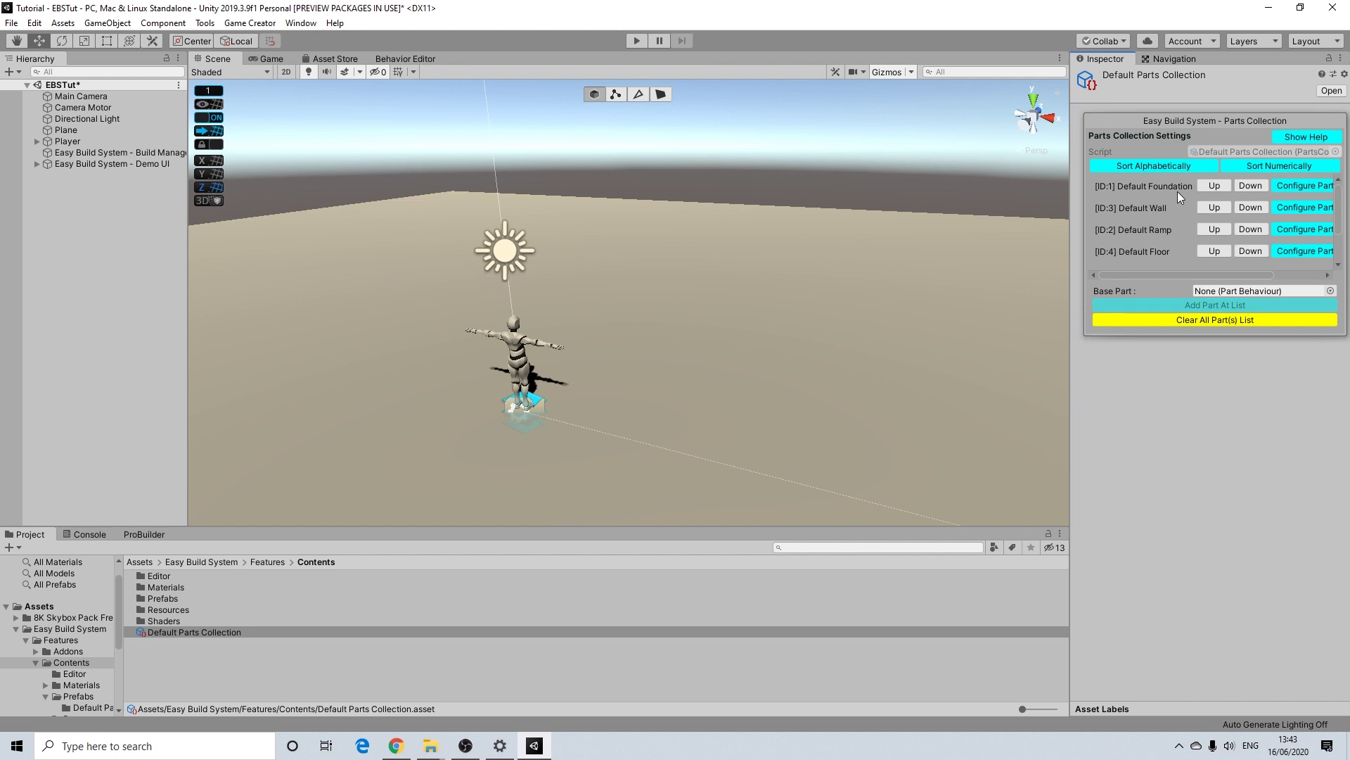
- Open the Default Foundation part's configuration from the collection and search the components available for its prefab for "part"
click(1295, 188)
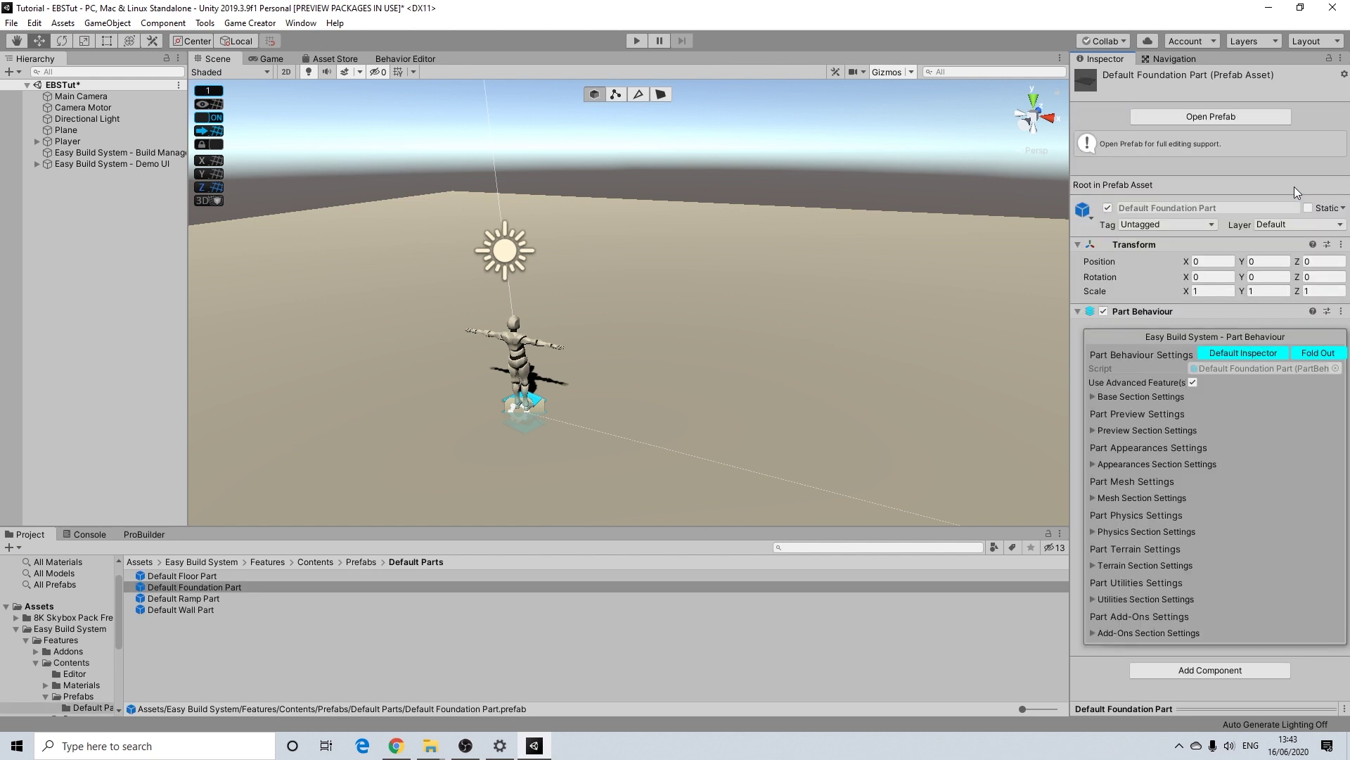
click(205, 588)
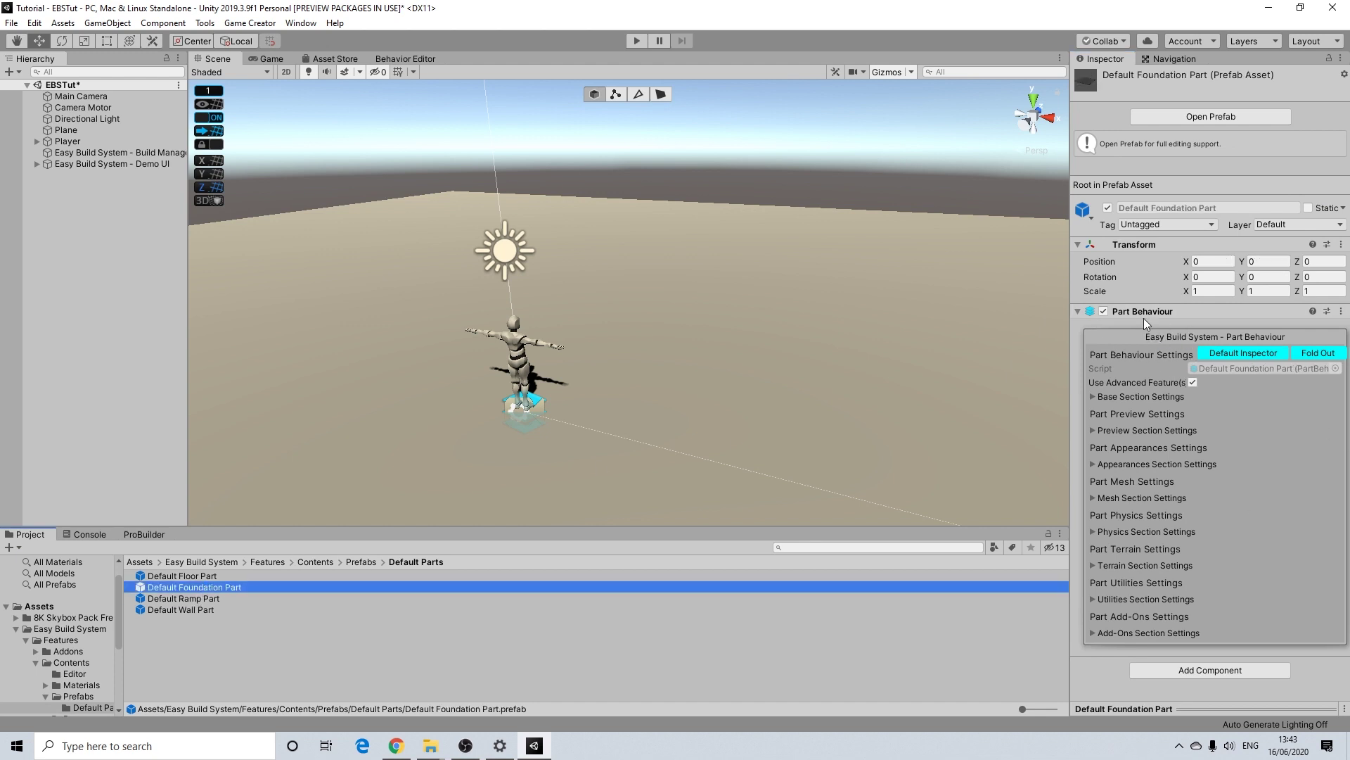
click(1182, 672)
text(part)
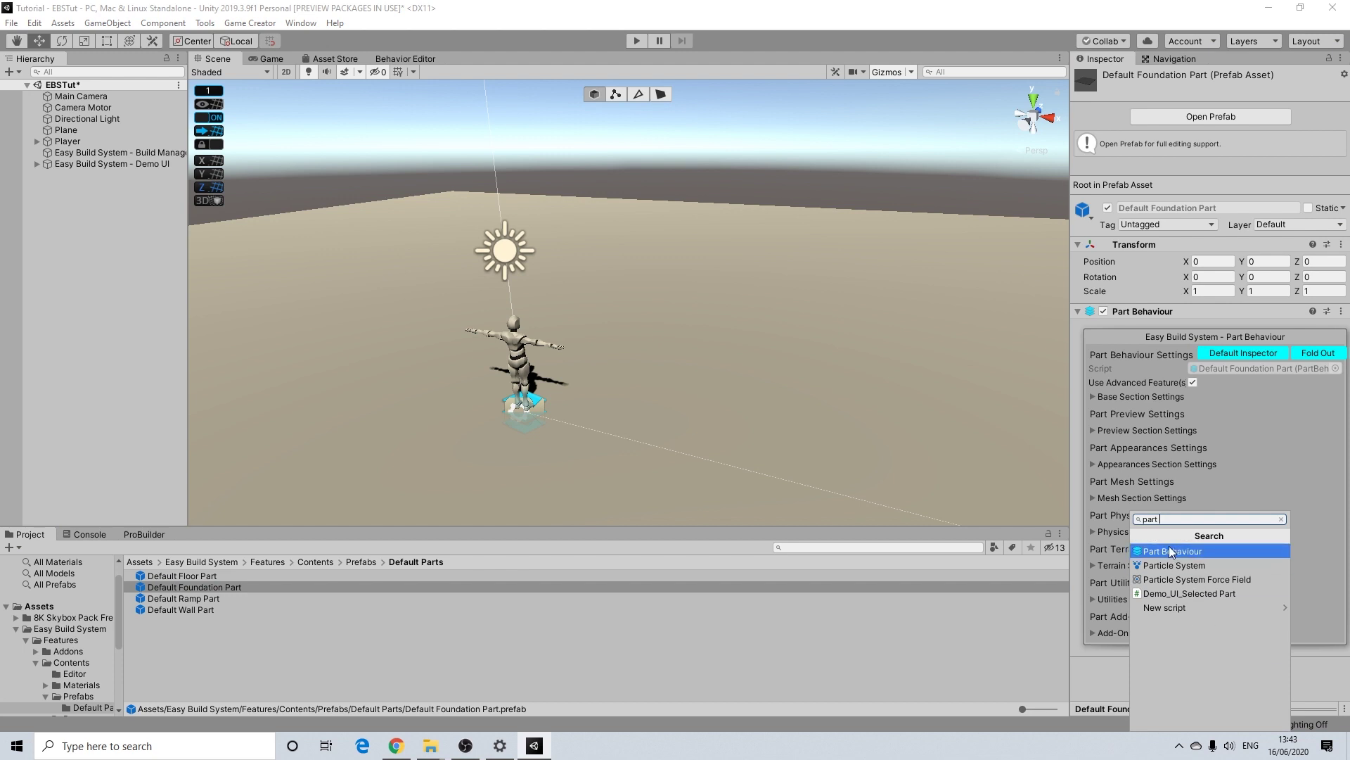
click(1088, 664)
- Expand the Part Behaviour's base section settings and widen the Inspector to read the full option names
click(1112, 394)
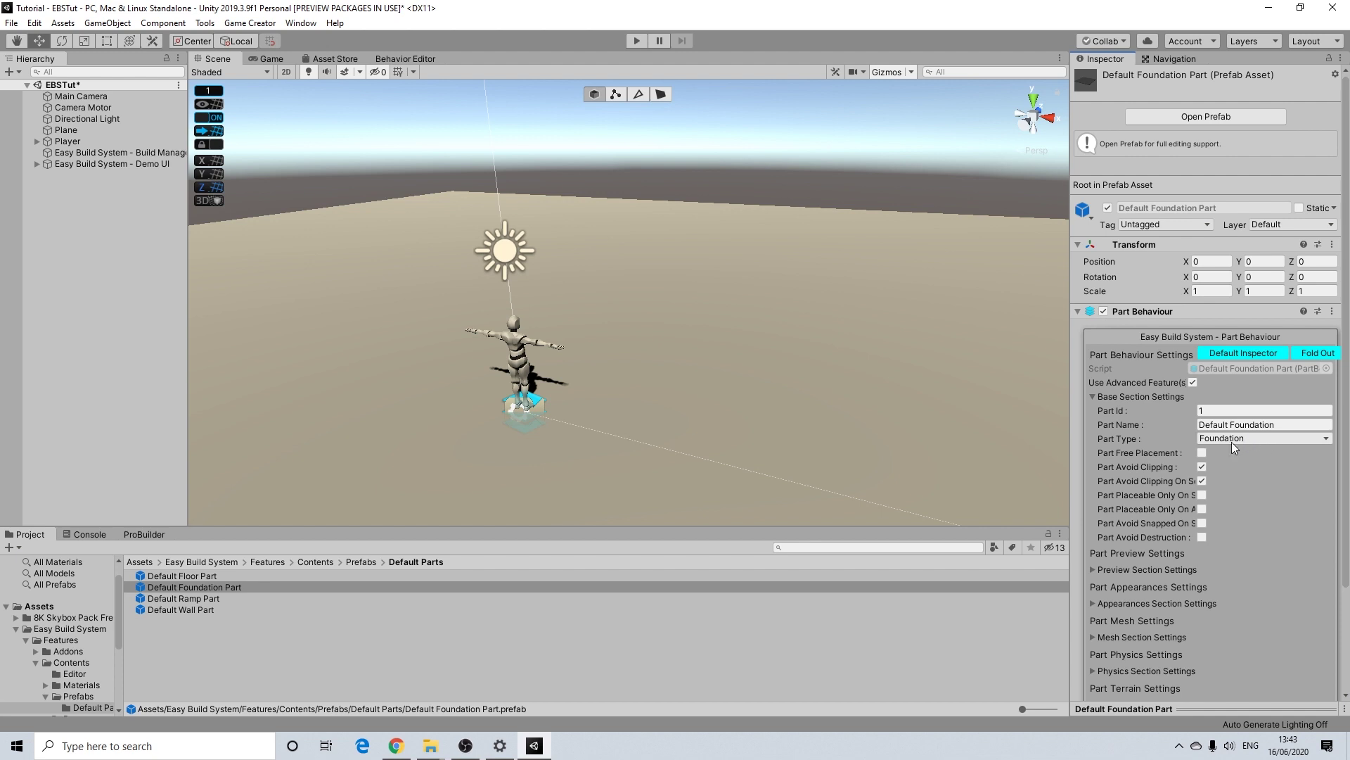
click(1201, 480)
drag(1072, 396, 987, 396)
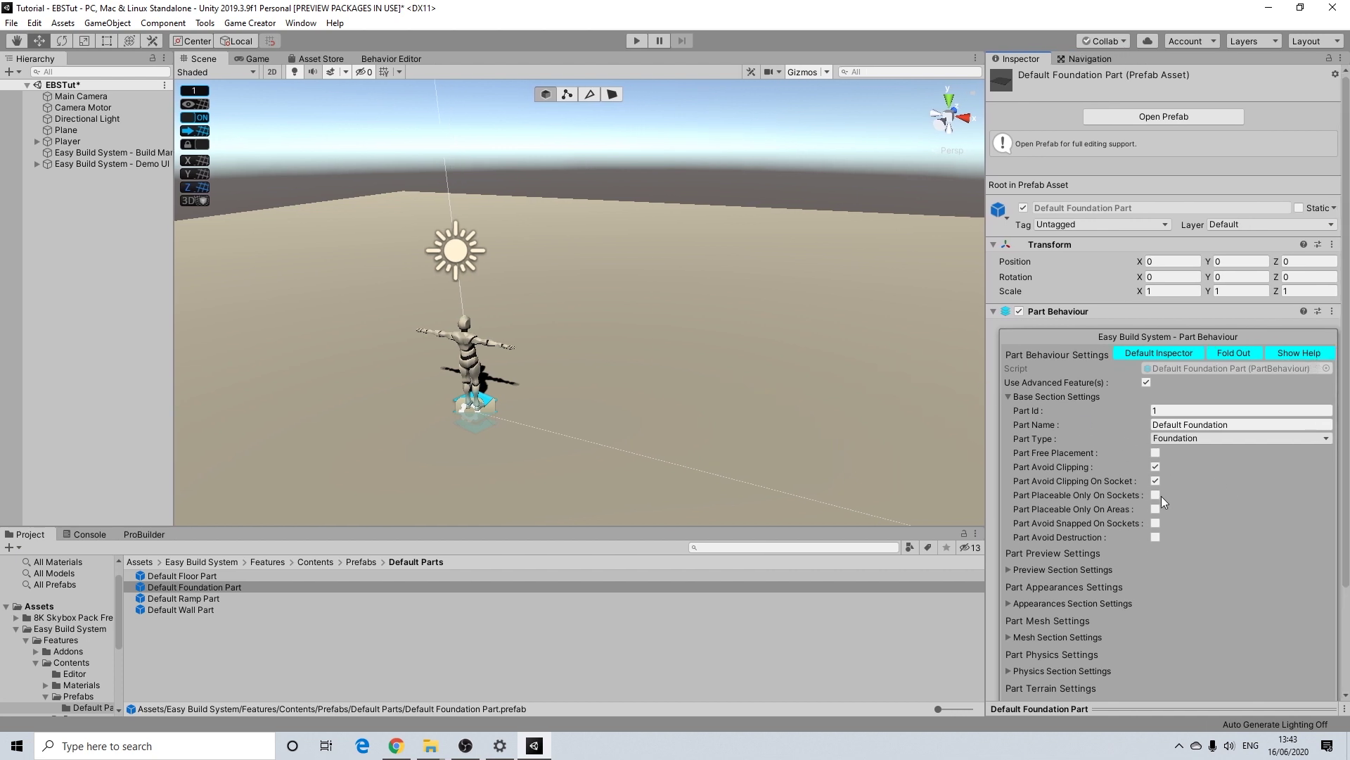
- Examine the preview, appearances and mesh section settings of the foundation's Part Behaviour
click(1057, 570)
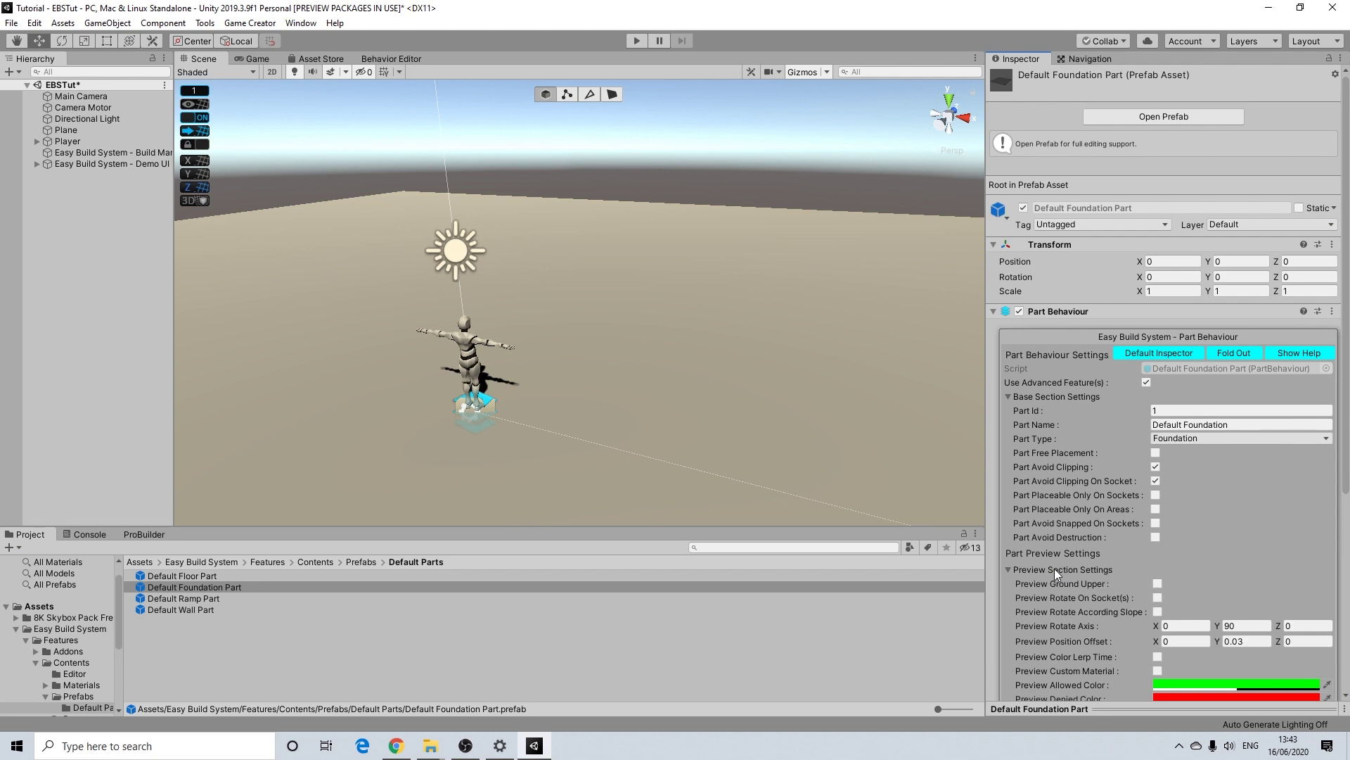
scroll(1089, 571, down, 8)
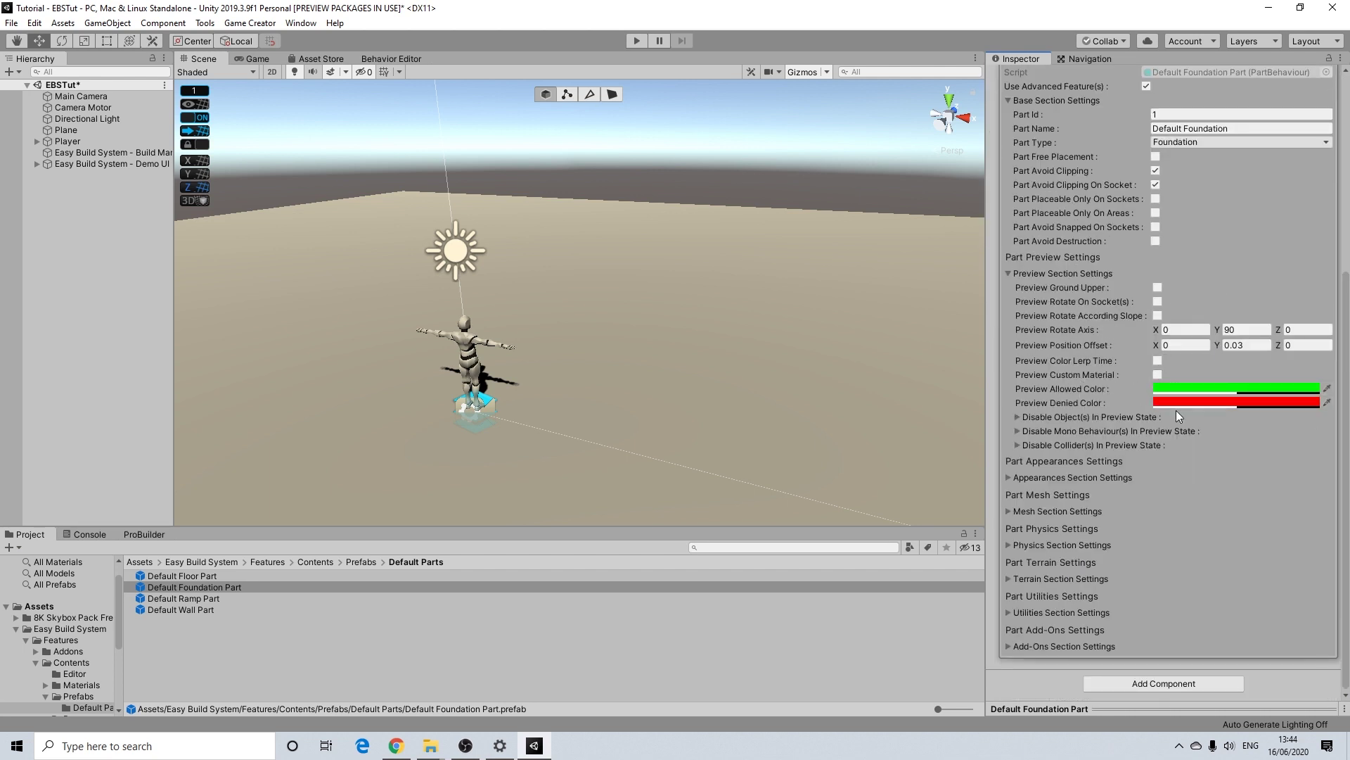
click(1058, 478)
click(1053, 478)
click(1044, 511)
click(1044, 509)
scroll(1083, 450, up, 10)
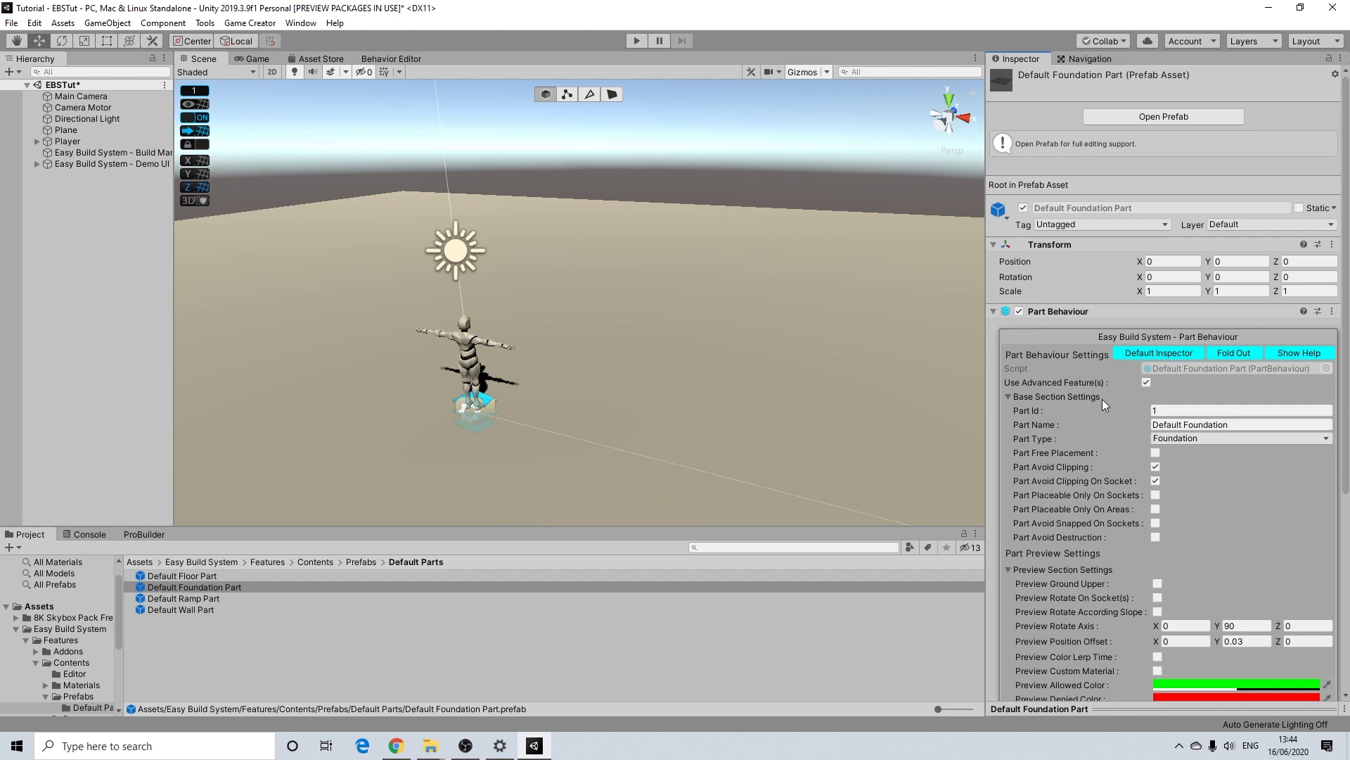
- Collapse the base and preview section settings and narrow the Inspector to enlarge the Scene view
click(1029, 398)
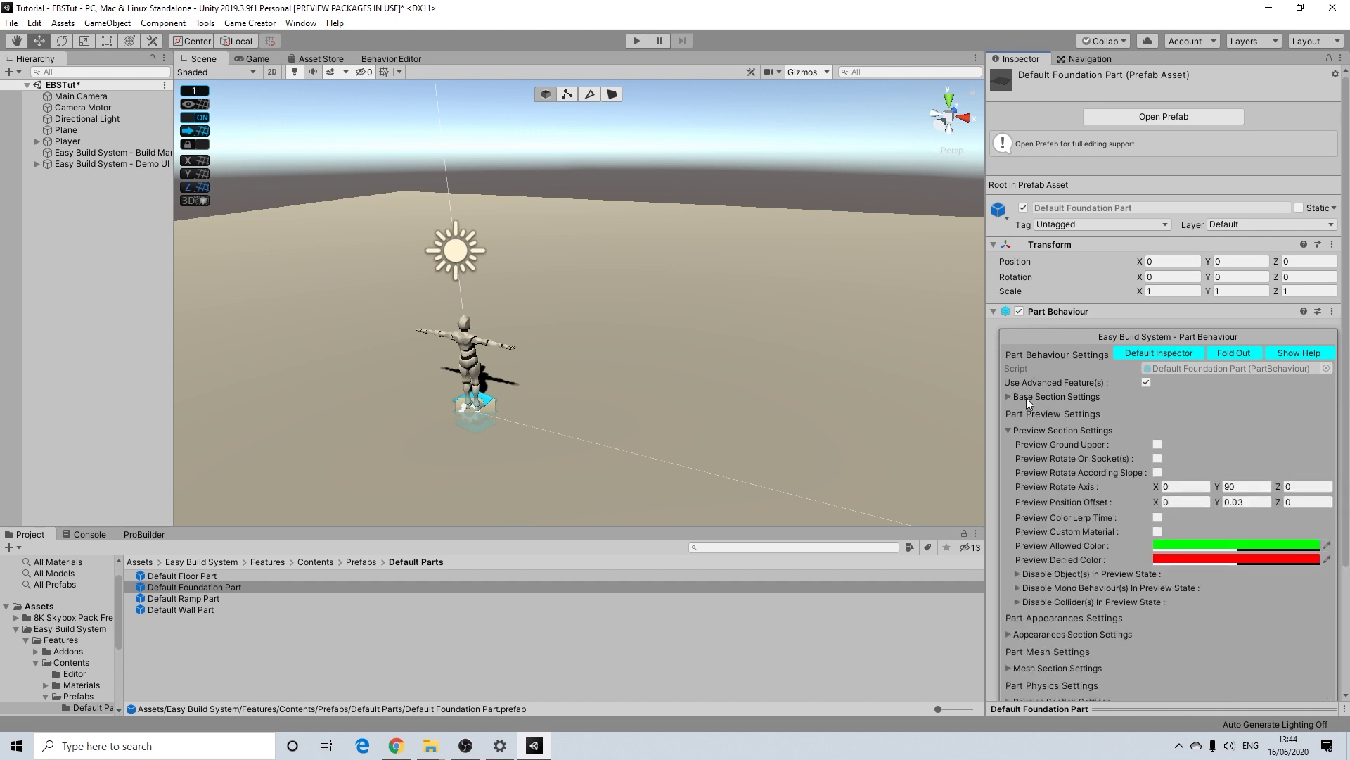
click(1032, 432)
scroll(671, 266, down, 3)
middle_drag(607, 253, 694, 296)
scroll(695, 296, down, 2)
drag(988, 287, 1113, 307)
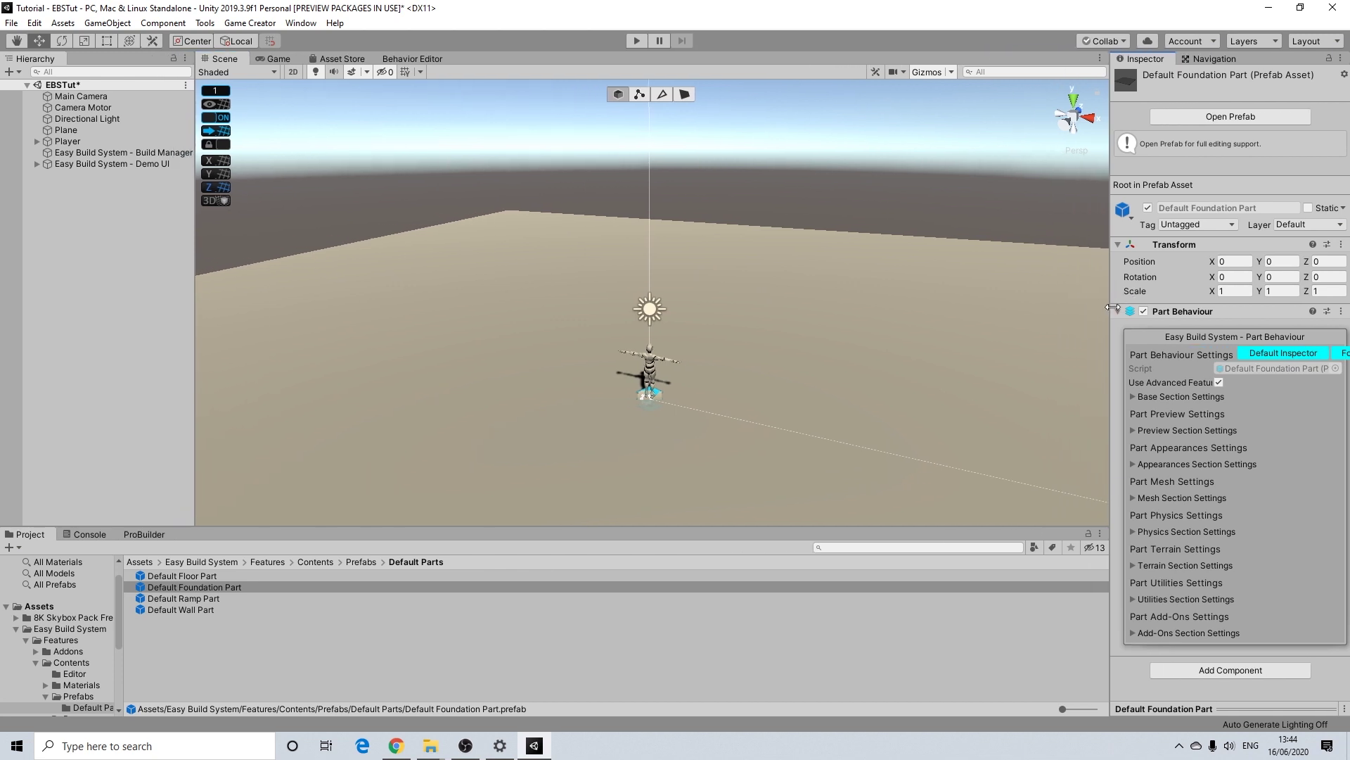
scroll(848, 300, up, 6)
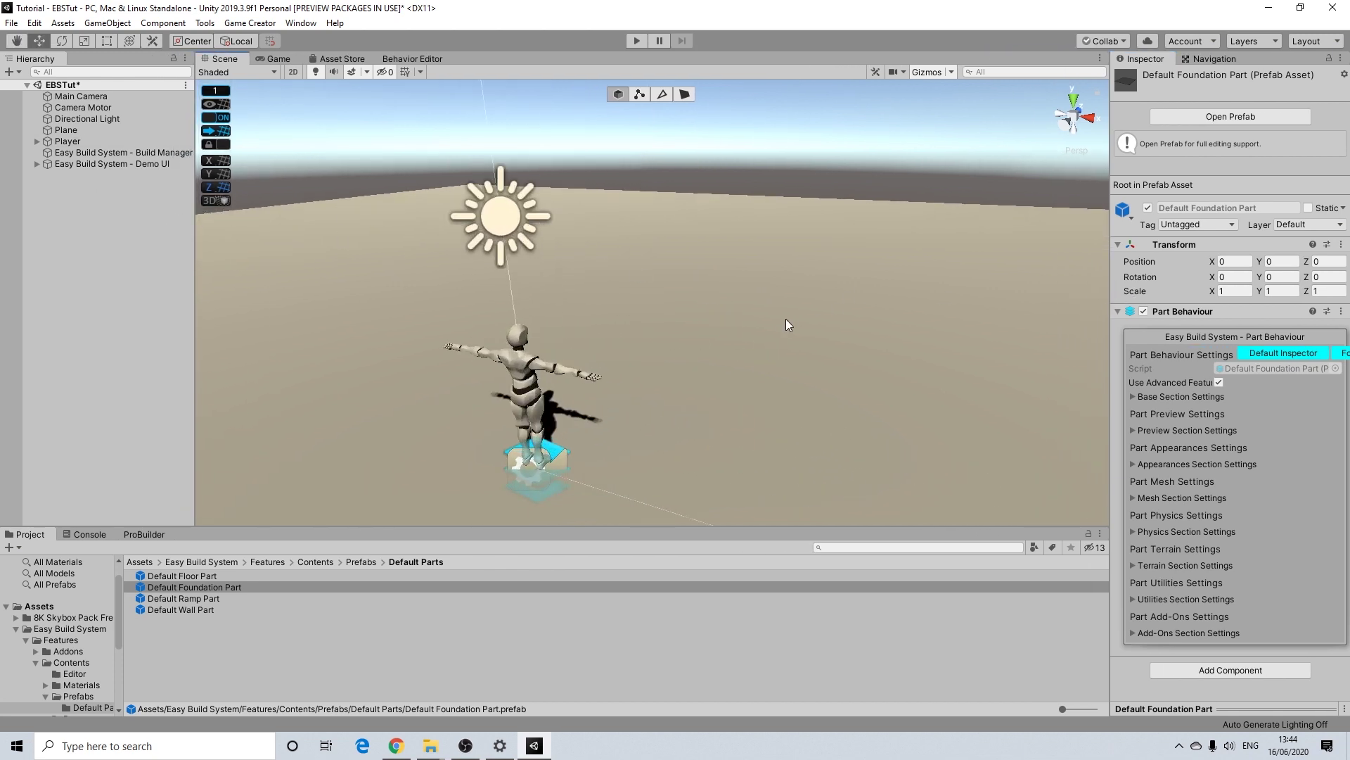
scroll(781, 324, up, 5)
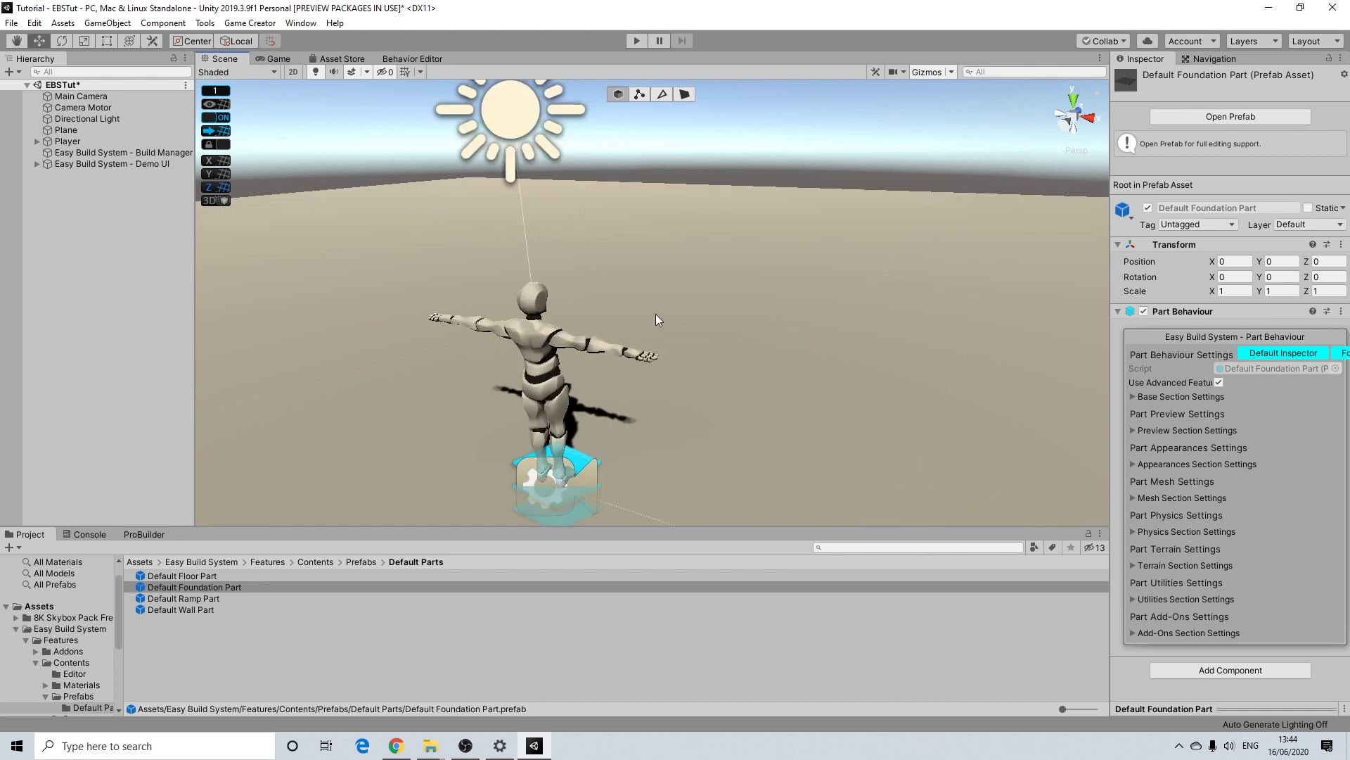
scroll(657, 320, down, 4)
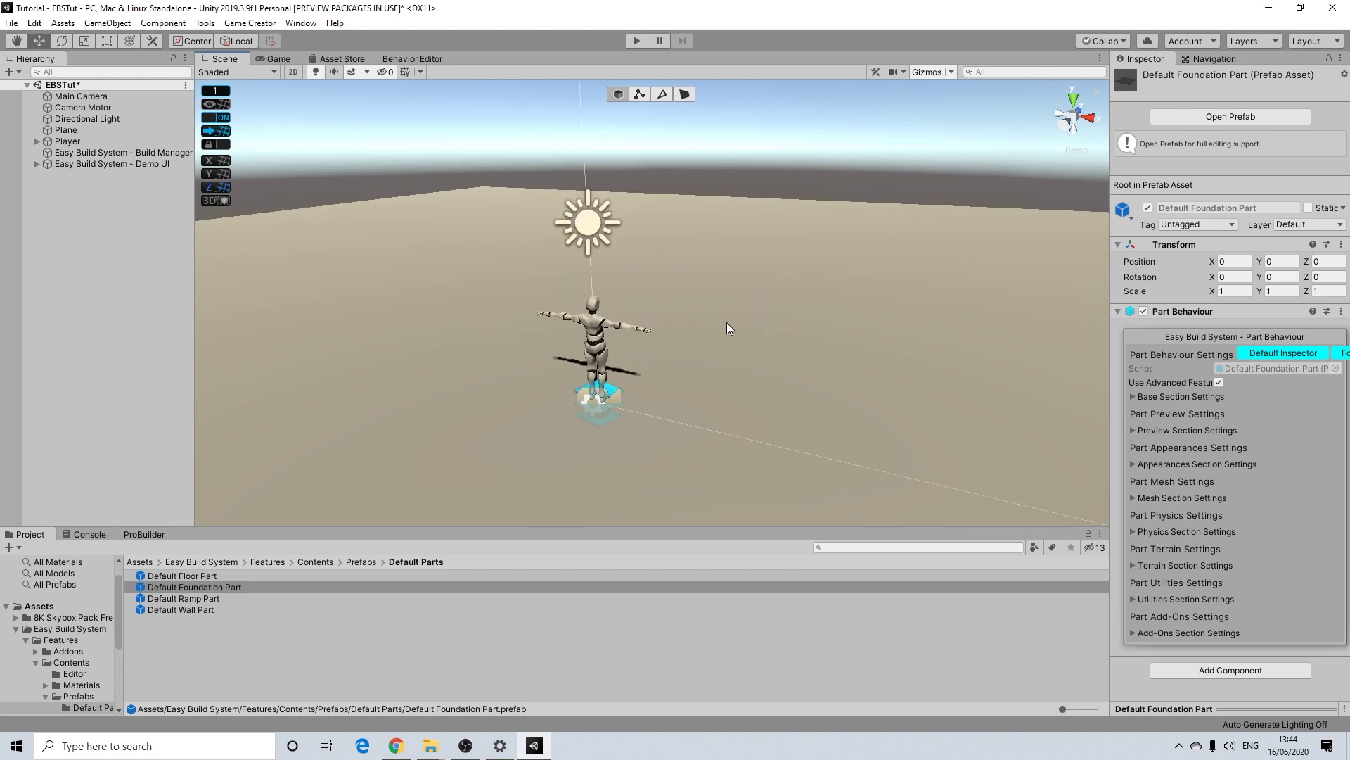